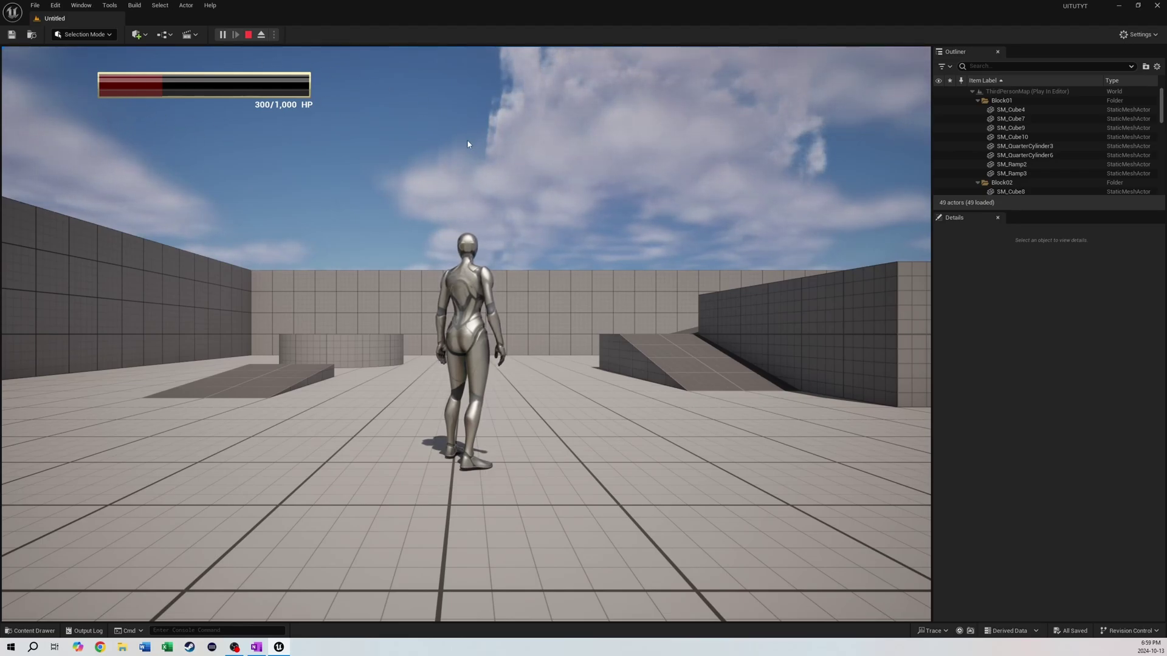
- In the running game, heal the character to 500/1,000 HP and walk around with WASD
{"action": "left_click", "coordinate": [430, 136]}
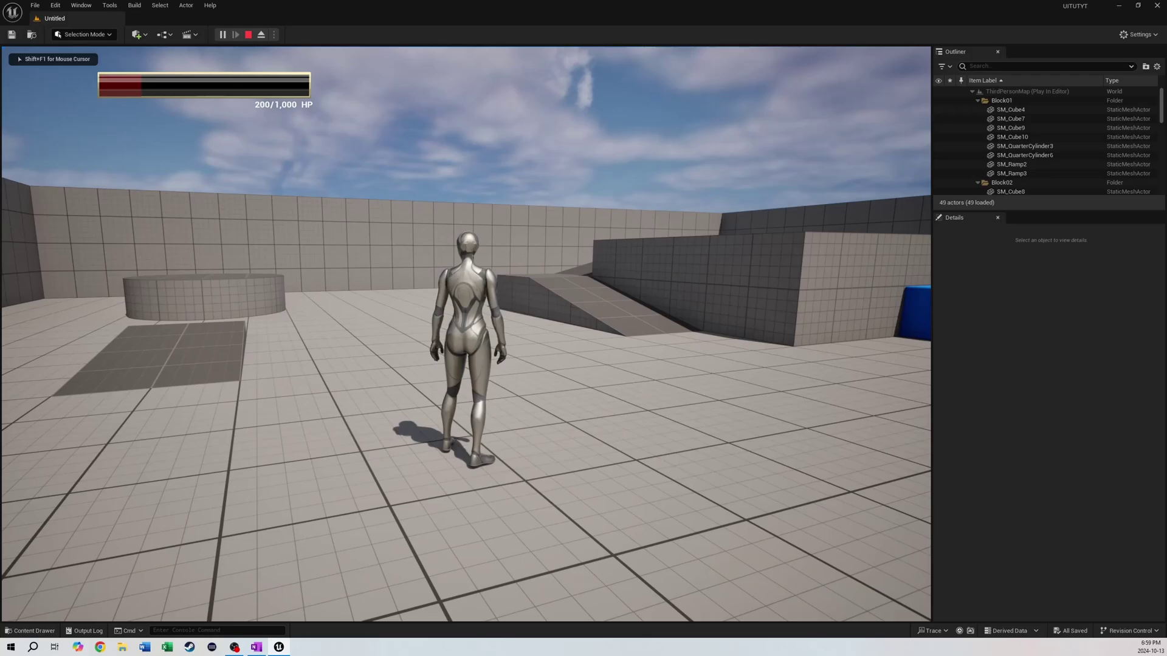
{"action": "key", "text": "h"}
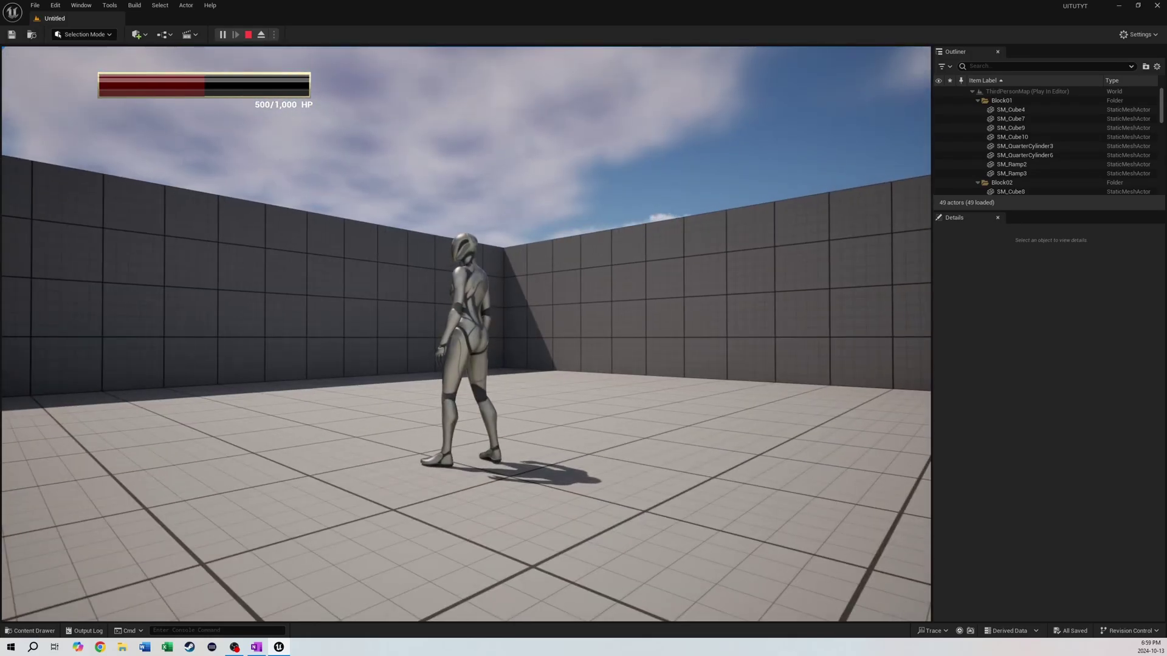
{"action": "key", "text": "a"}
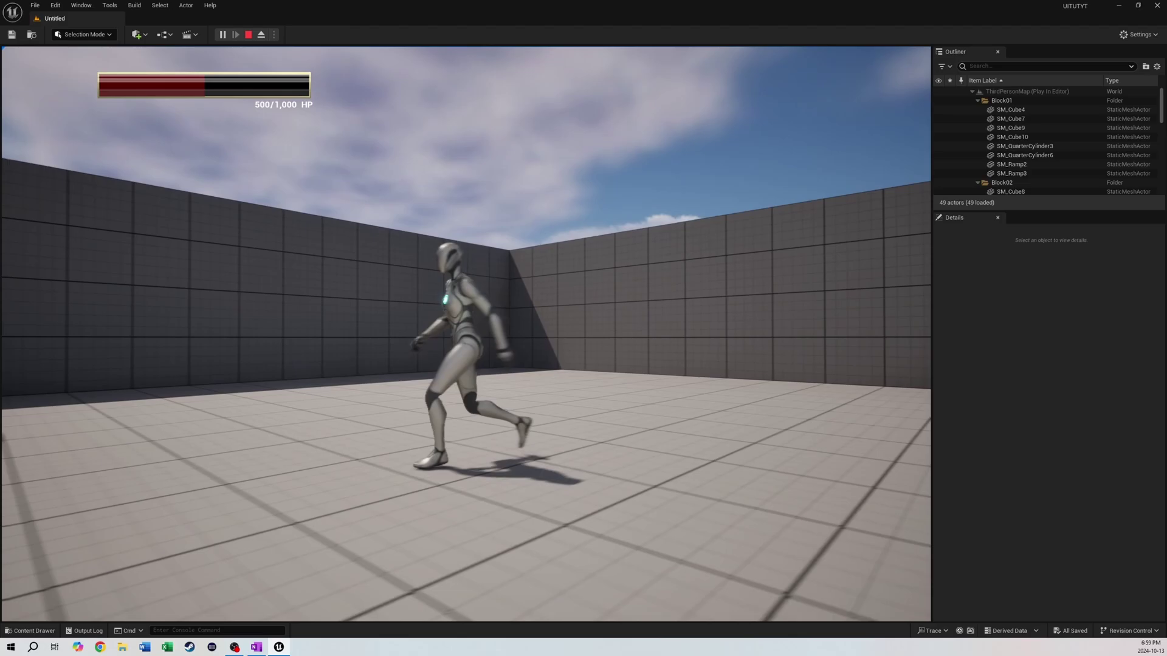
{"action": "key", "text": "w"}
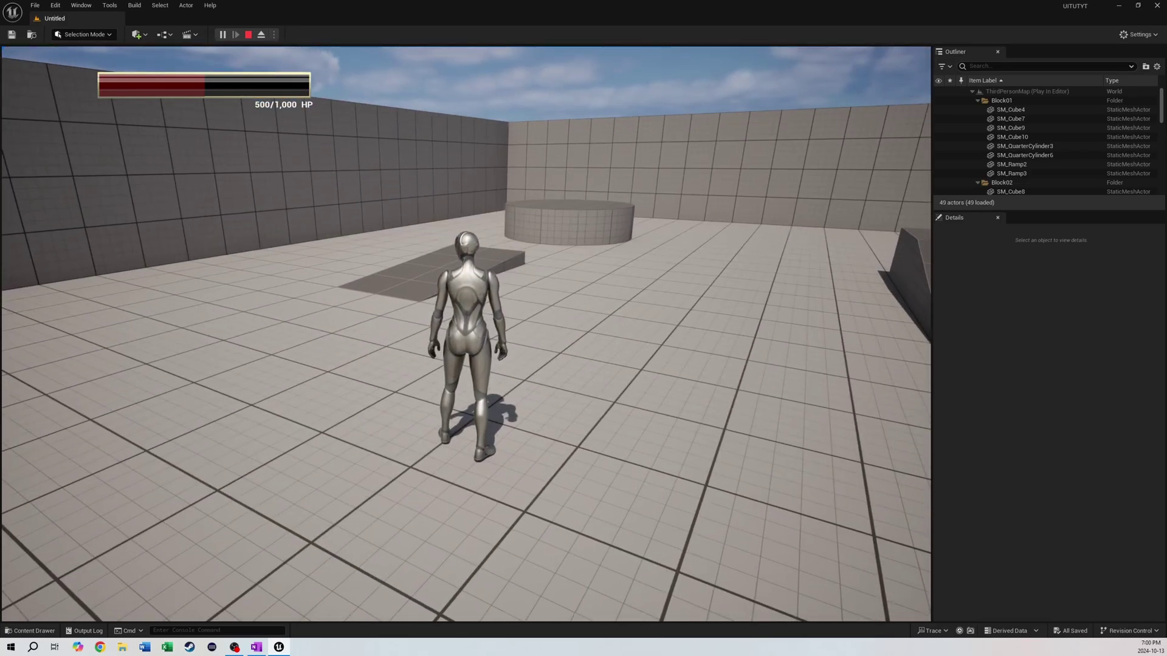
- Stop the play session, orbit the view toward the ramps, and bring up the Content Drawer
{"action": "key", "text": "Escape"}
{"action": "scroll", "coordinate": [378, 130], "scroll_direction": "up", "scroll_amount": 2}
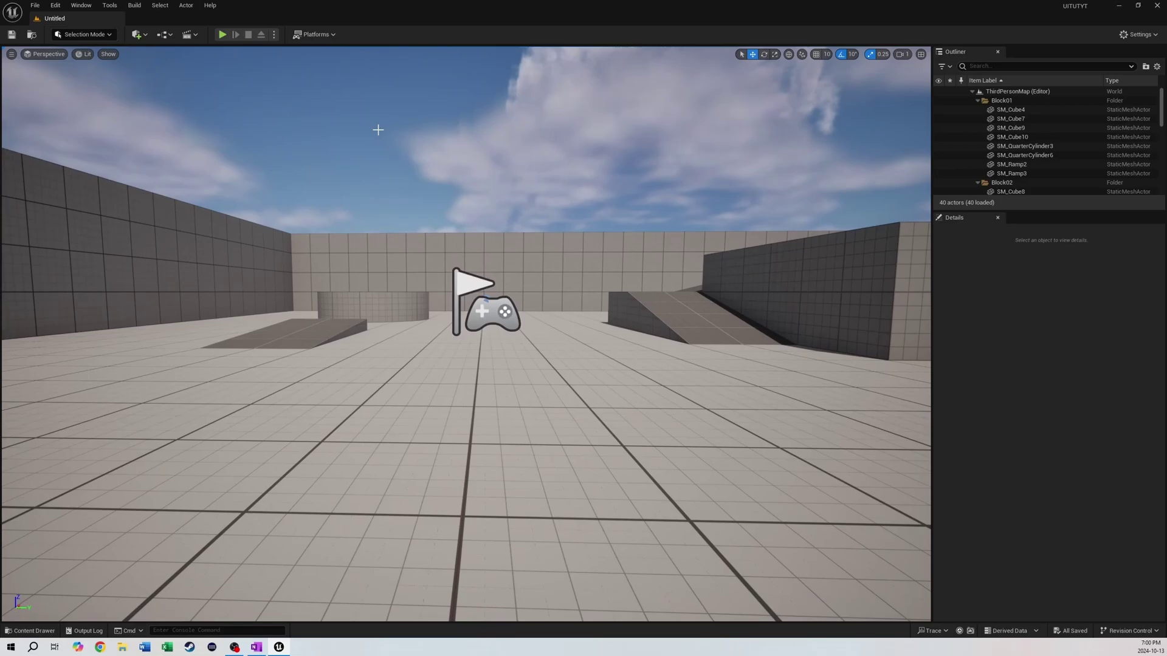
{"action": "right_click_drag", "start_coordinate": [378, 130], "coordinate": [414, 139]}
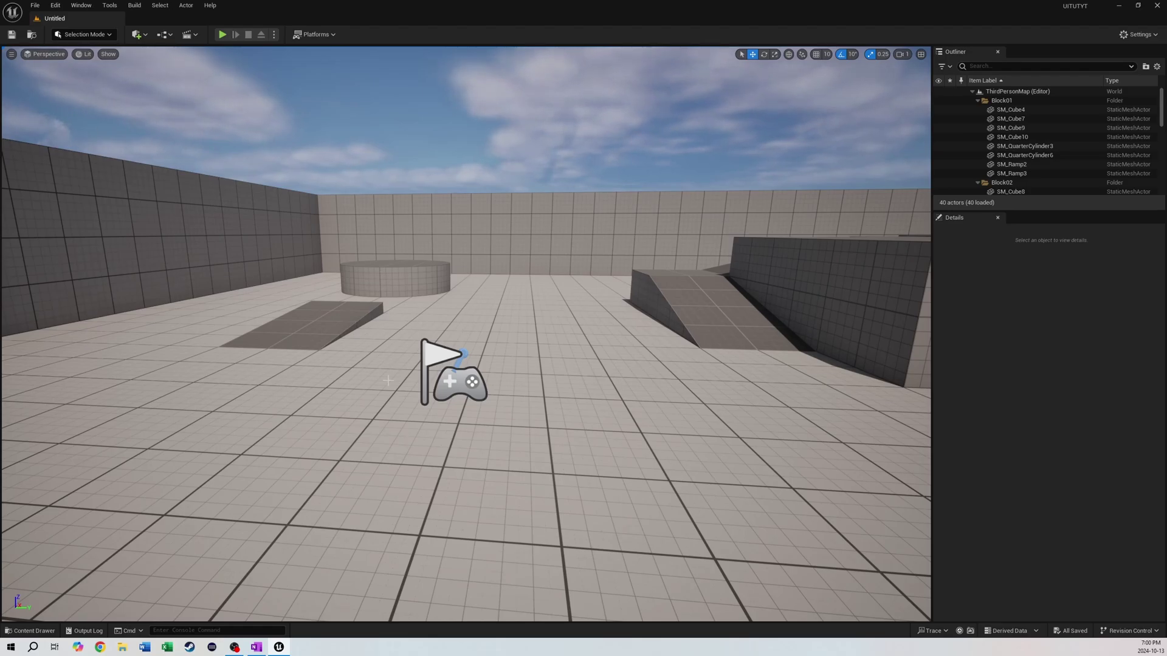
{"action": "right_click_drag", "start_coordinate": [387, 380], "coordinate": [496, 332]}
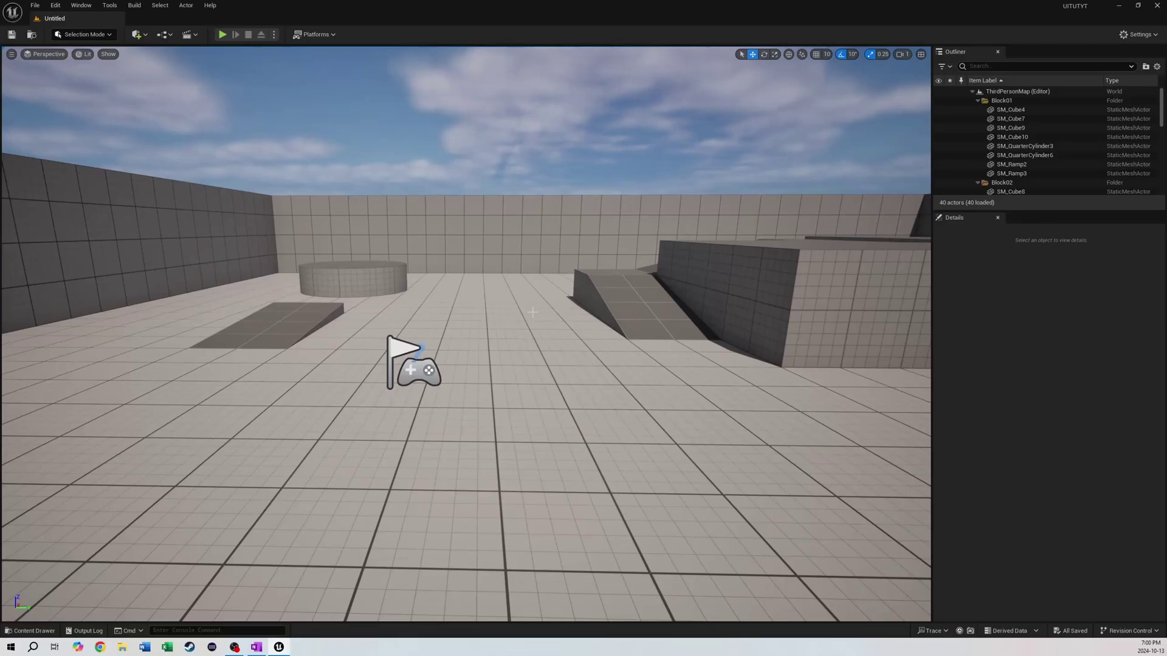
{"action": "key", "text": "ctrl+space"}
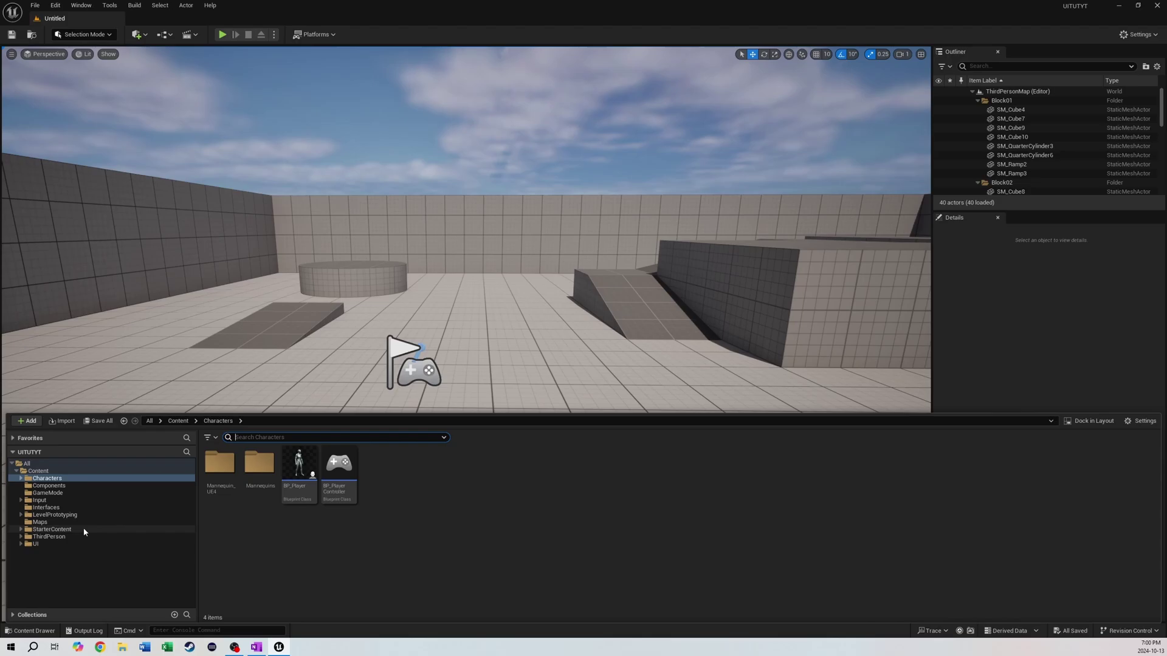
- Create a new folder named Data under Content and open it
{"action": "left_click", "coordinate": [38, 471]}
{"action": "right_click", "coordinate": [291, 521]}
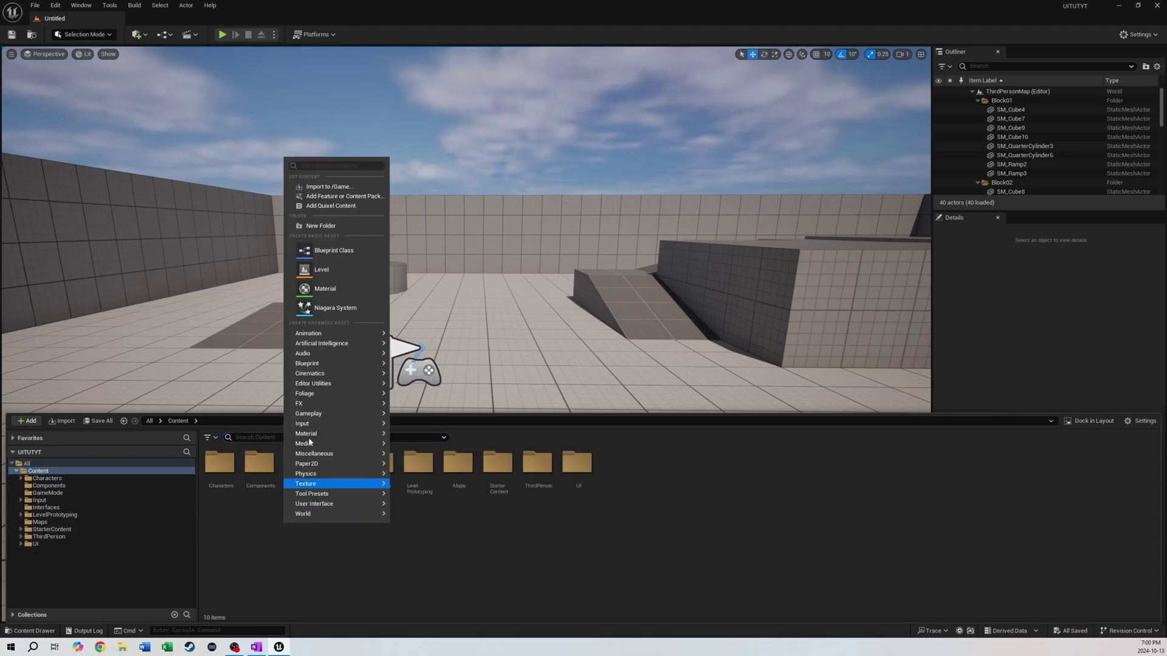
{"action": "left_click", "coordinate": [319, 231]}
{"action": "type", "text": "Data"}
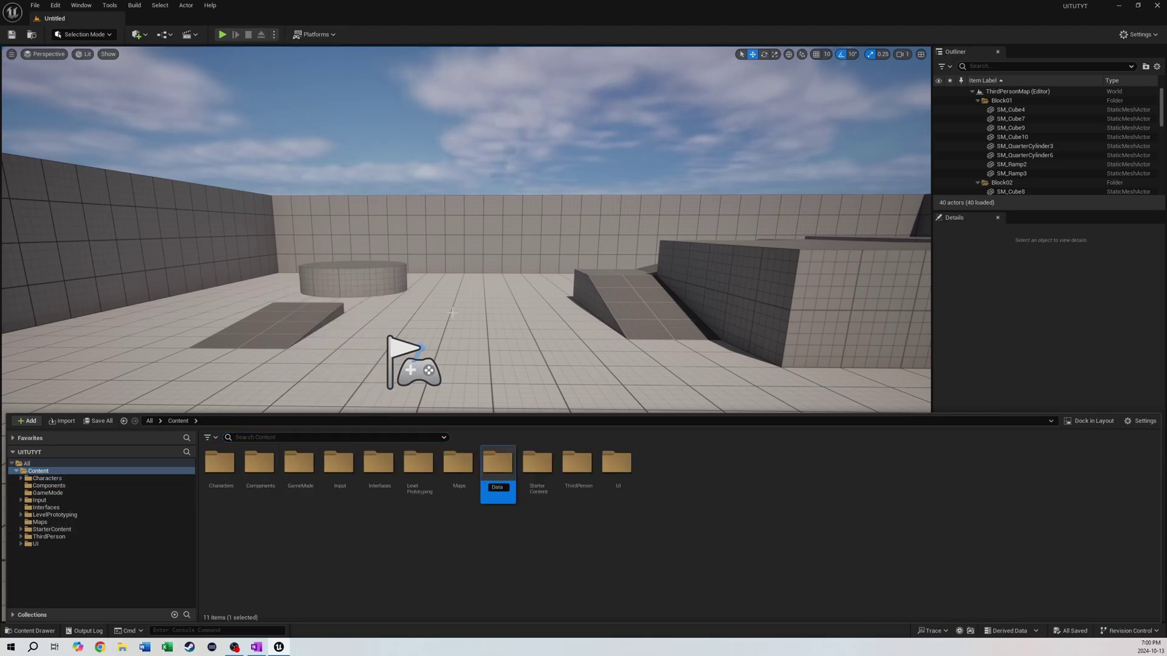
{"action": "key", "text": "Return"}
{"action": "key", "text": "Return"}
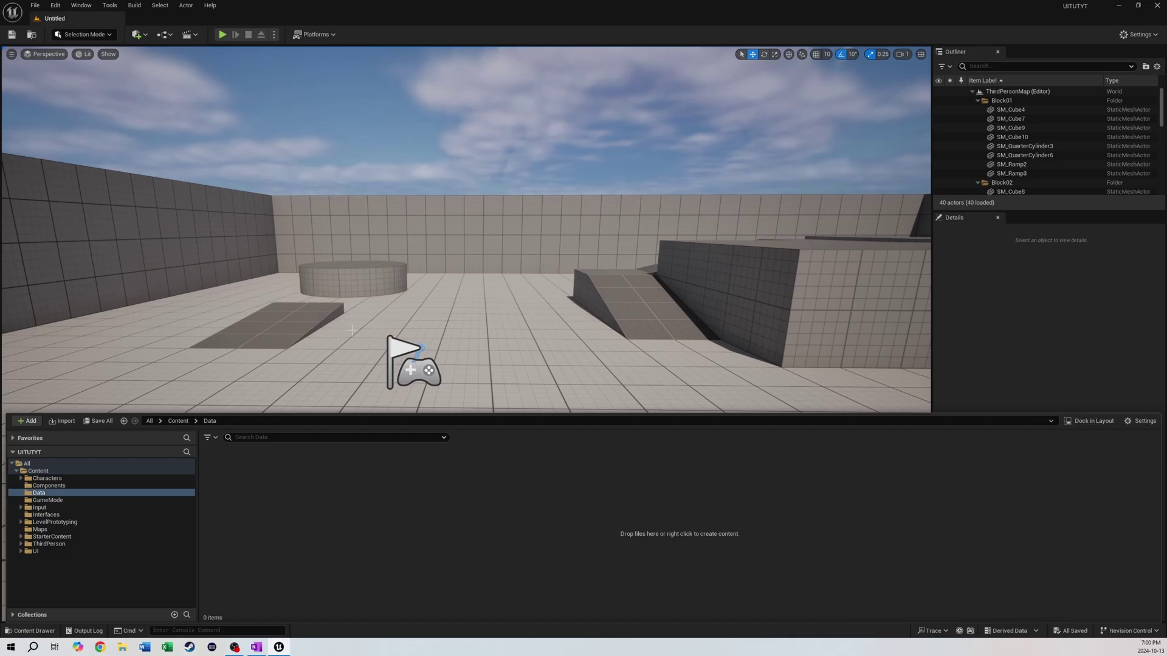
- Create a Blueprint Structure named S_ItemSlot in Data and close the Content Drawer
{"action": "right_click", "coordinate": [263, 486]}
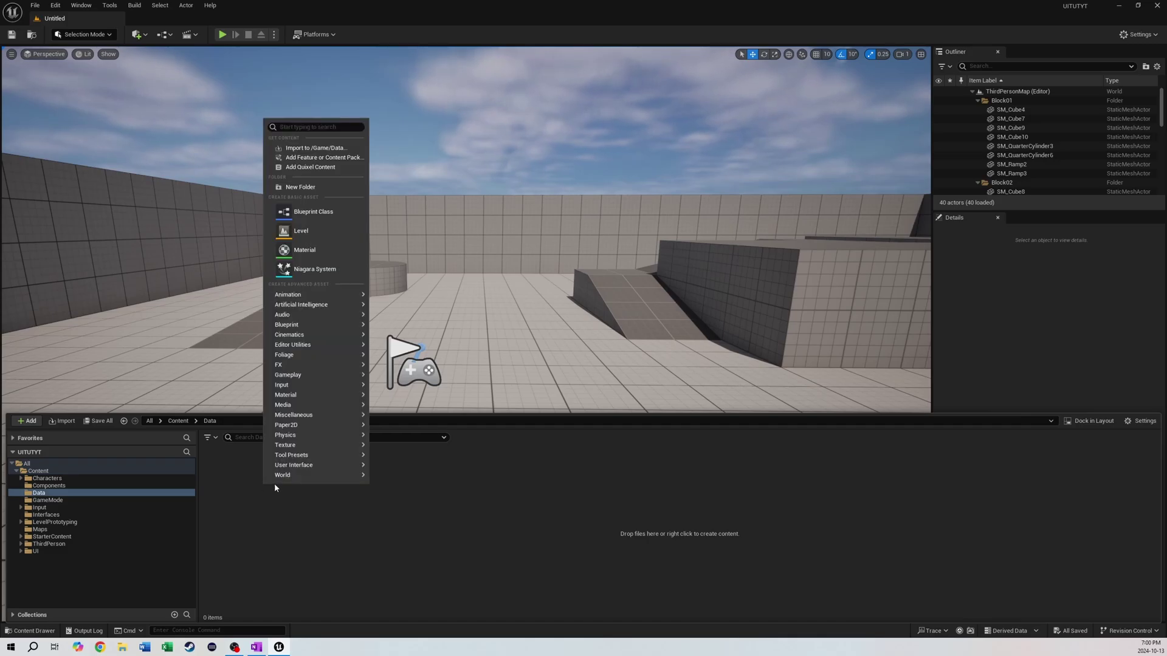
{"action": "mouse_move", "coordinate": [302, 445]}
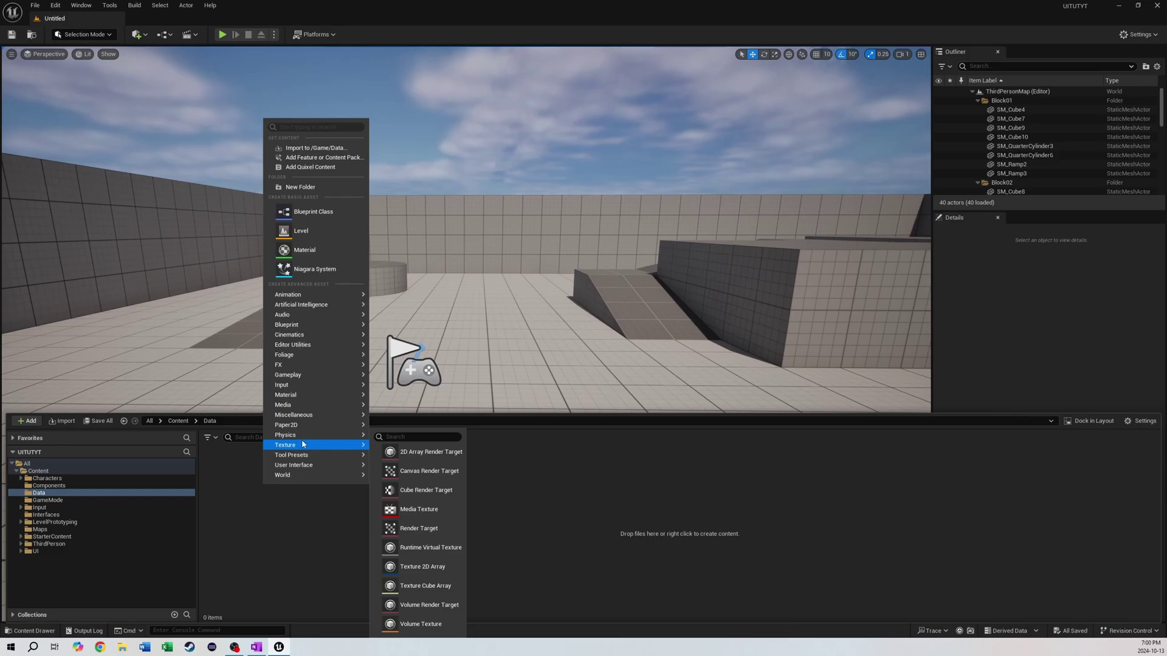
{"action": "mouse_move", "coordinate": [313, 333]}
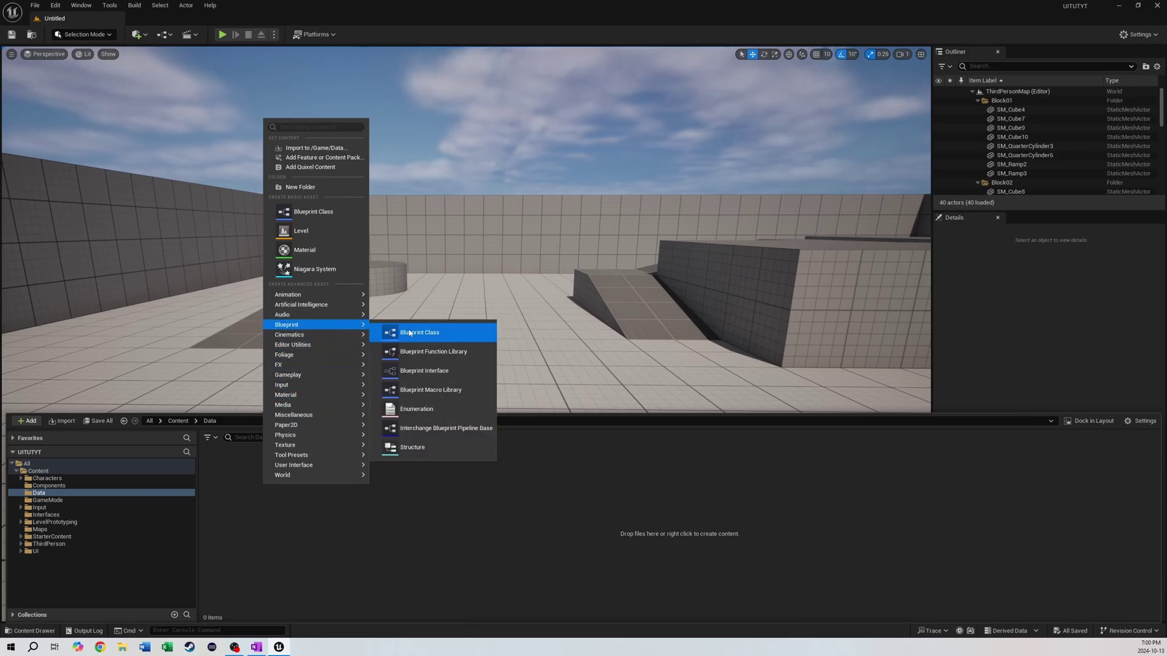
{"action": "left_click", "coordinate": [392, 447]}
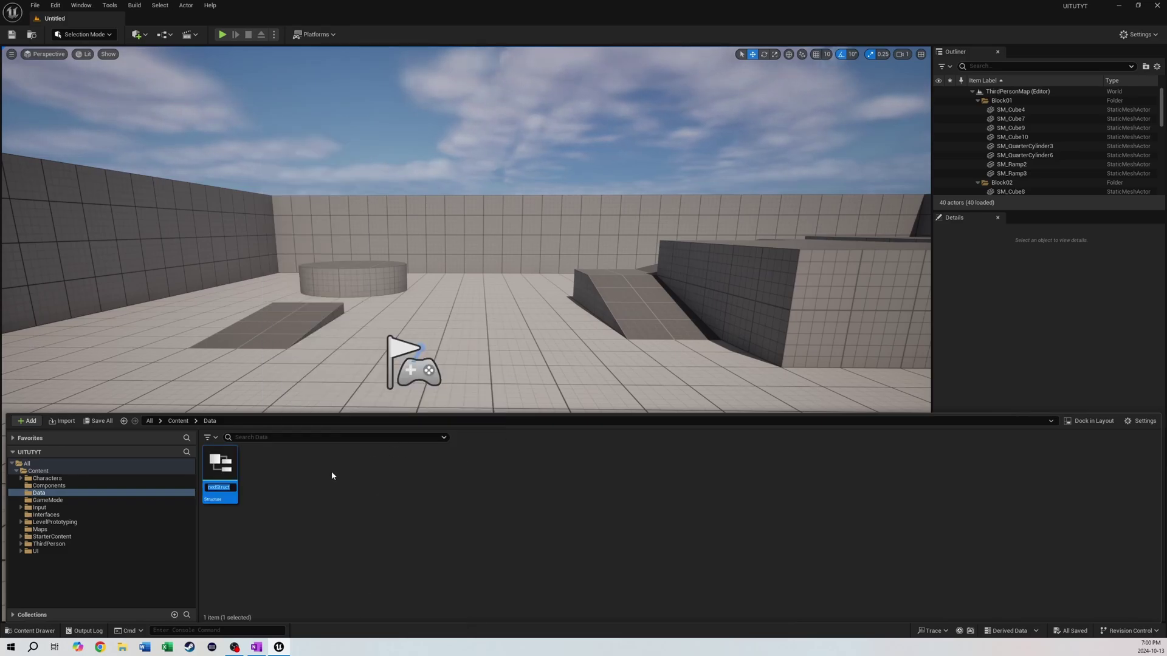
{"action": "type", "text": "S"}
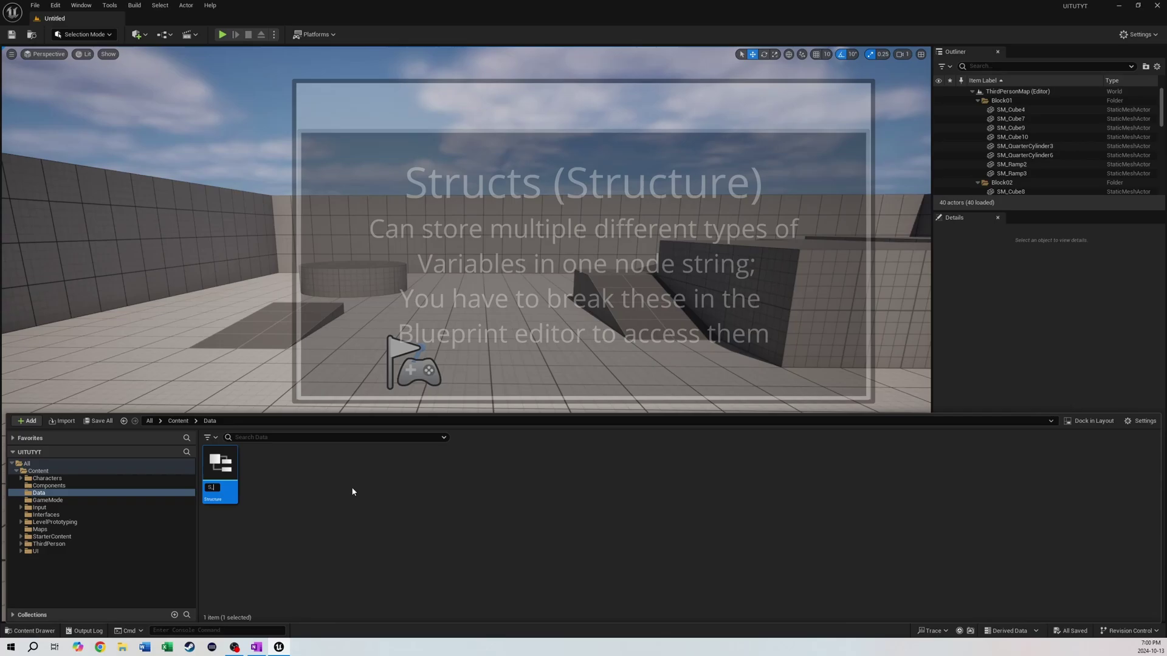
{"action": "type", "text": "_"}
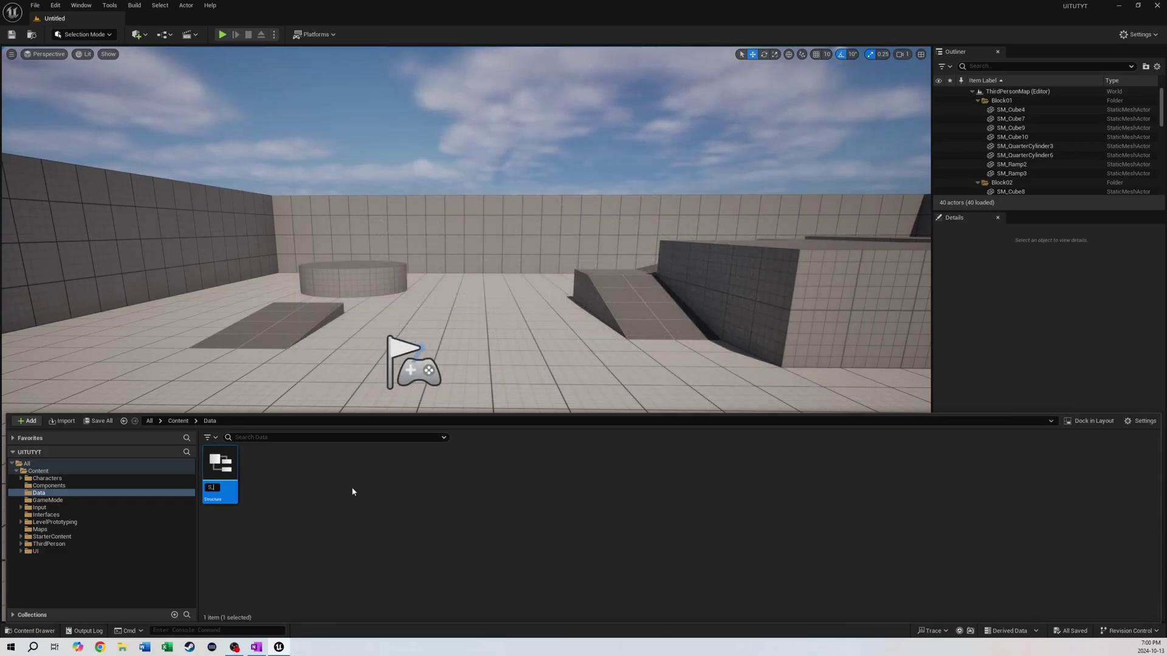
{"action": "type", "text": "ItemSlot"}
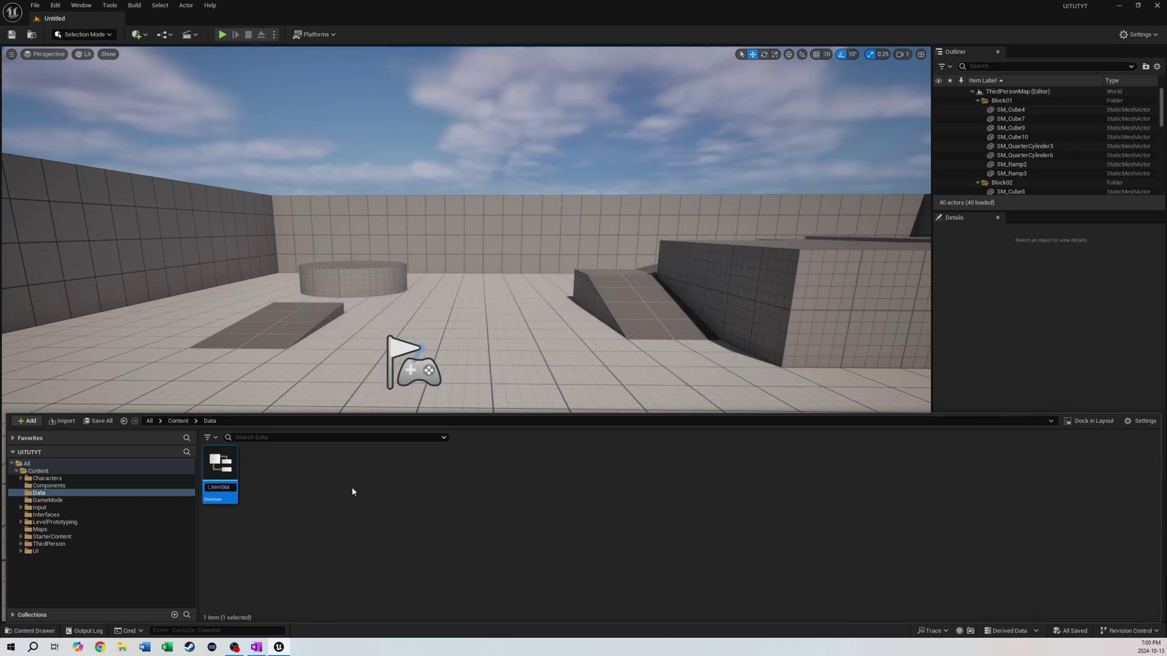
{"action": "key", "text": "Return"}
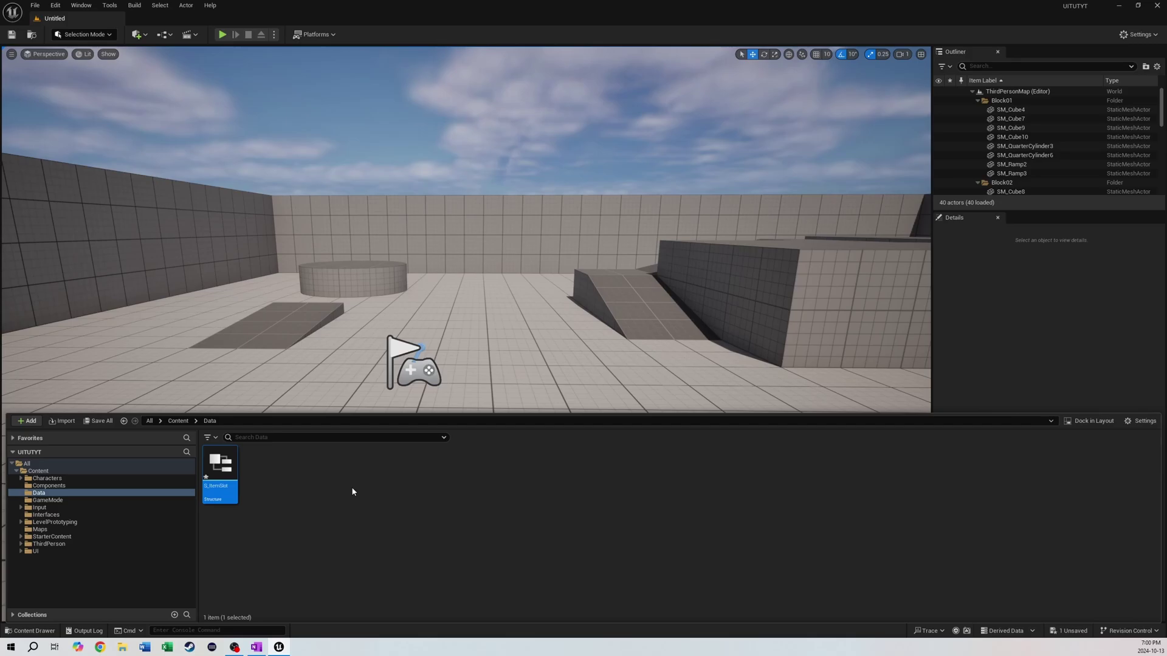
{"action": "key", "text": "ctrl+space"}
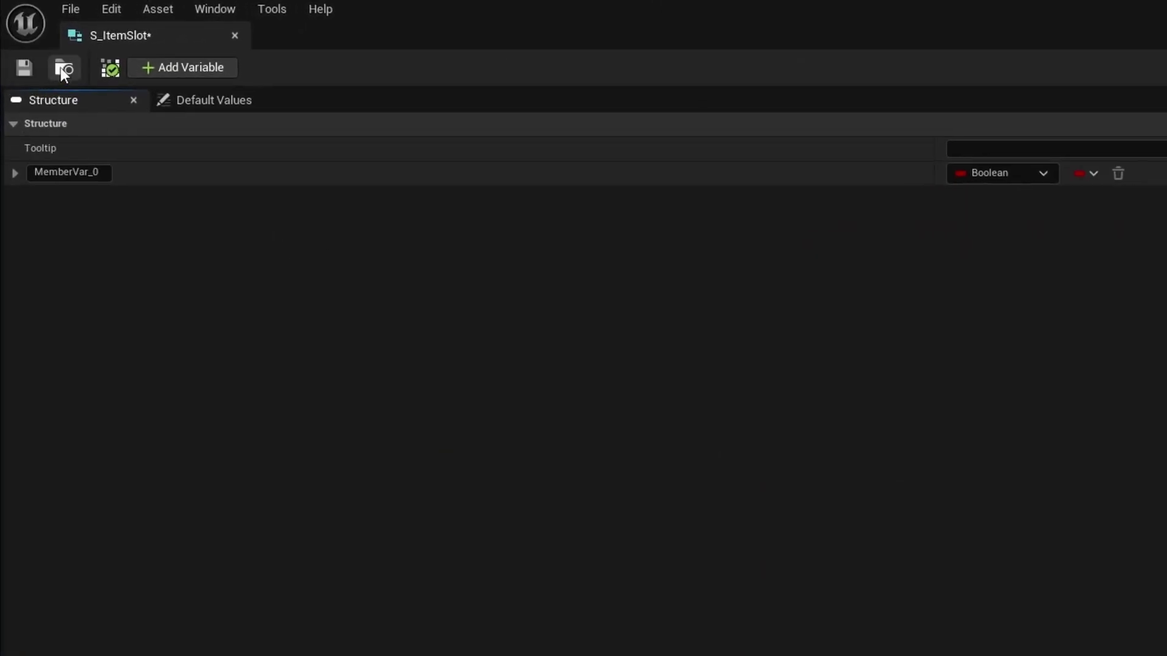
- Rename the first S_ItemSlot member to Item ID and make it a Name type
{"action": "left_click", "coordinate": [99, 171]}
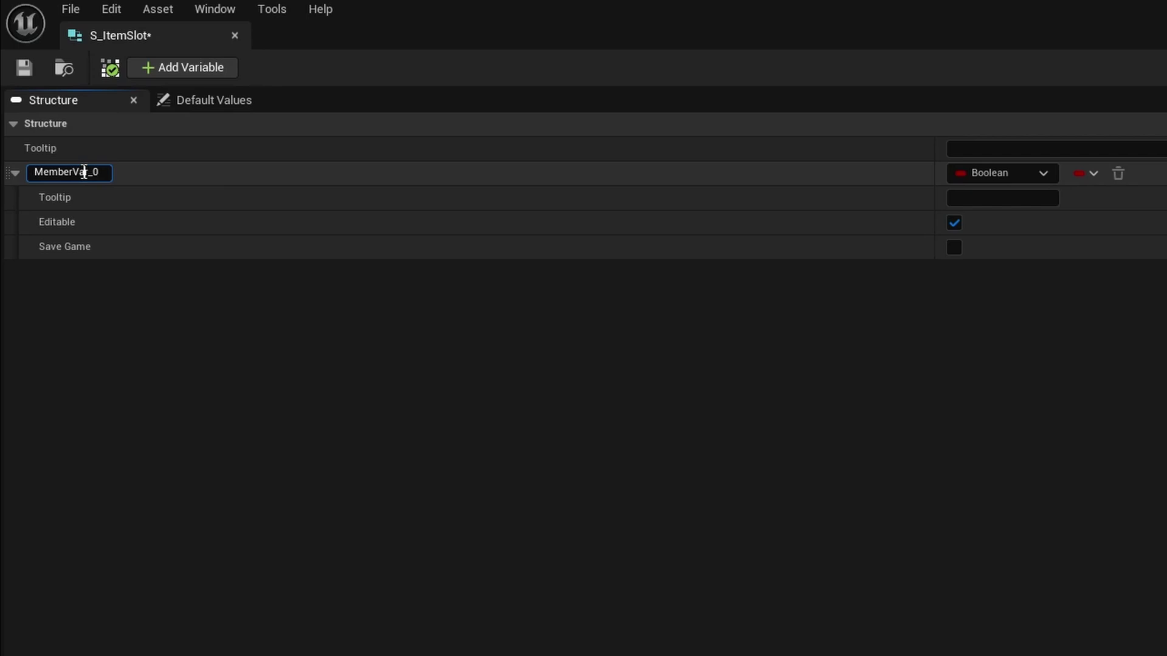
{"action": "double_click", "coordinate": [84, 172]}
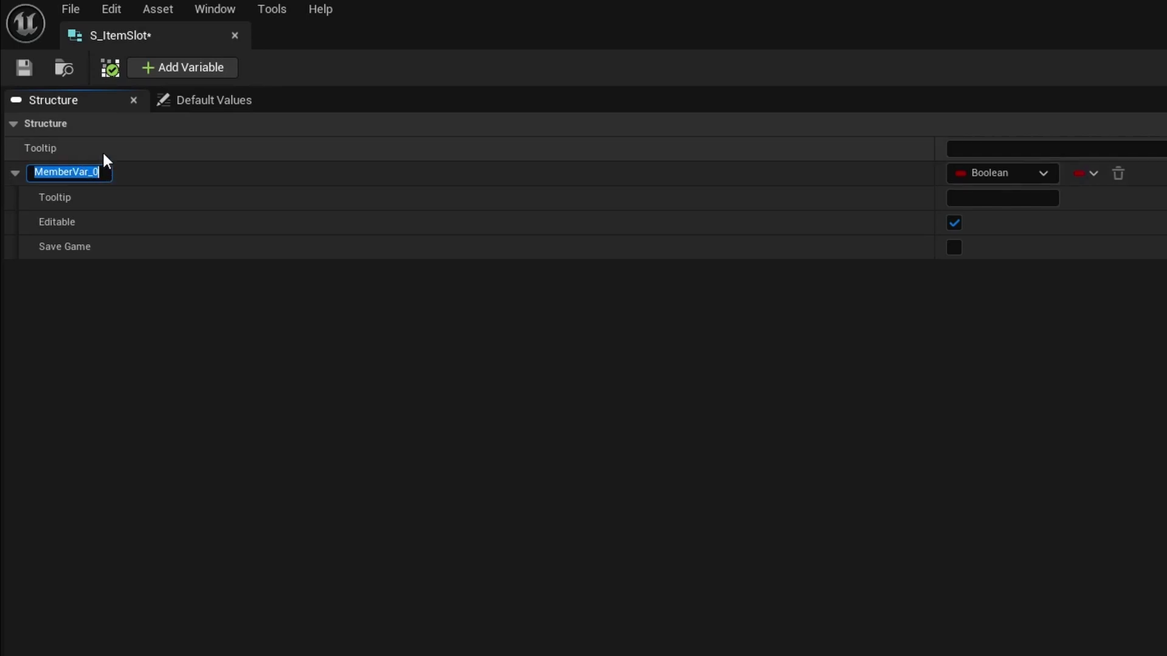
{"action": "type", "text": "Item ID"}
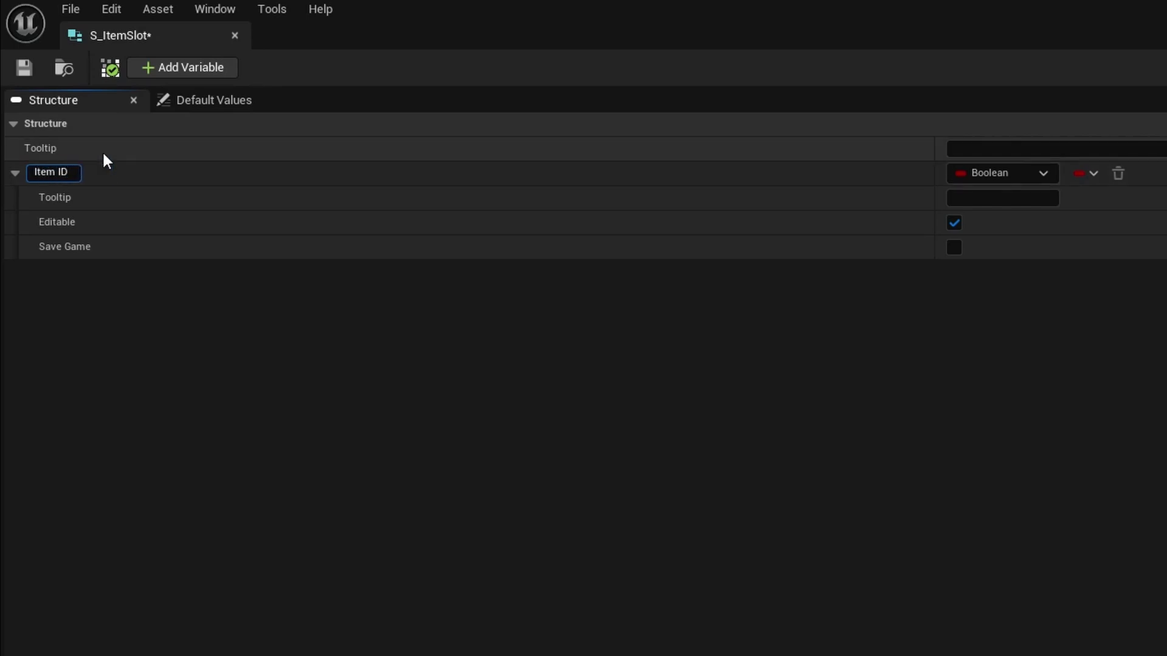
{"action": "left_click", "coordinate": [1041, 175]}
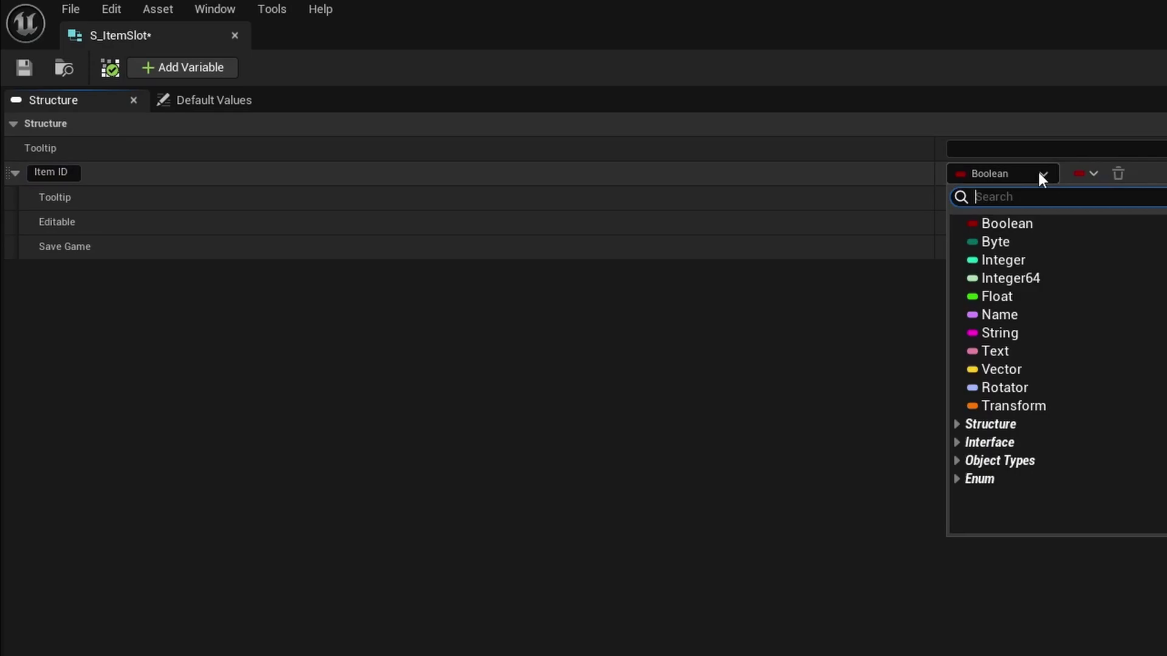
{"action": "left_click", "coordinate": [988, 315]}
{"action": "left_click", "coordinate": [12, 173]}
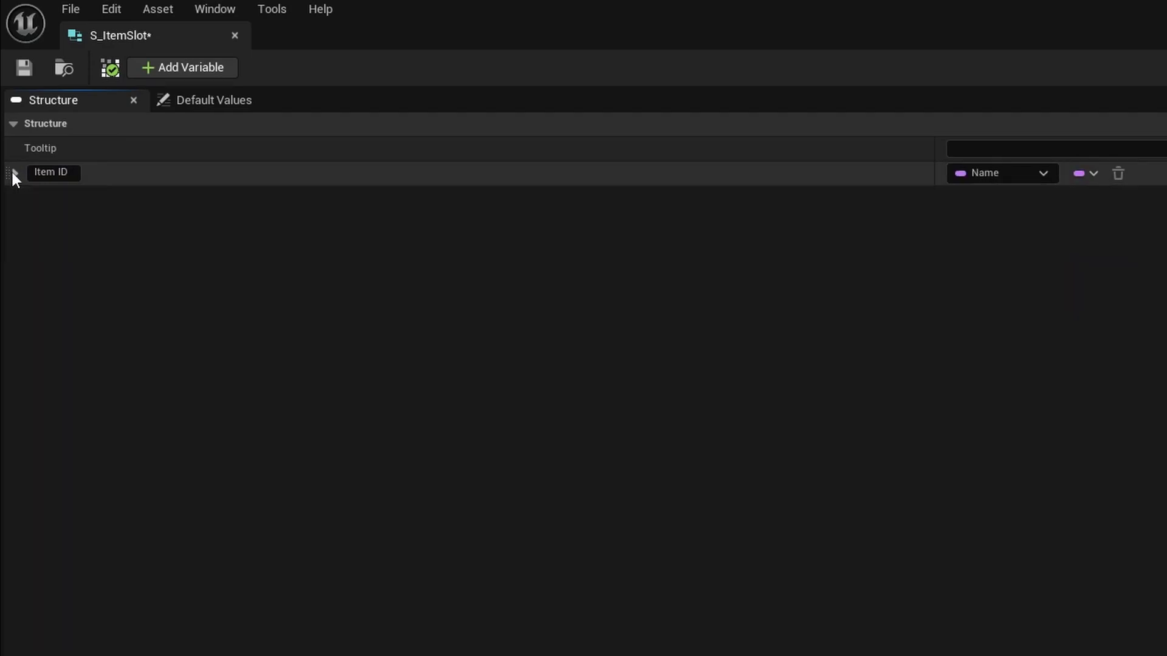
- Add an Integer member named Quantity and save the structure
{"action": "left_click", "coordinate": [167, 71]}
{"action": "double_click", "coordinate": [79, 198]}
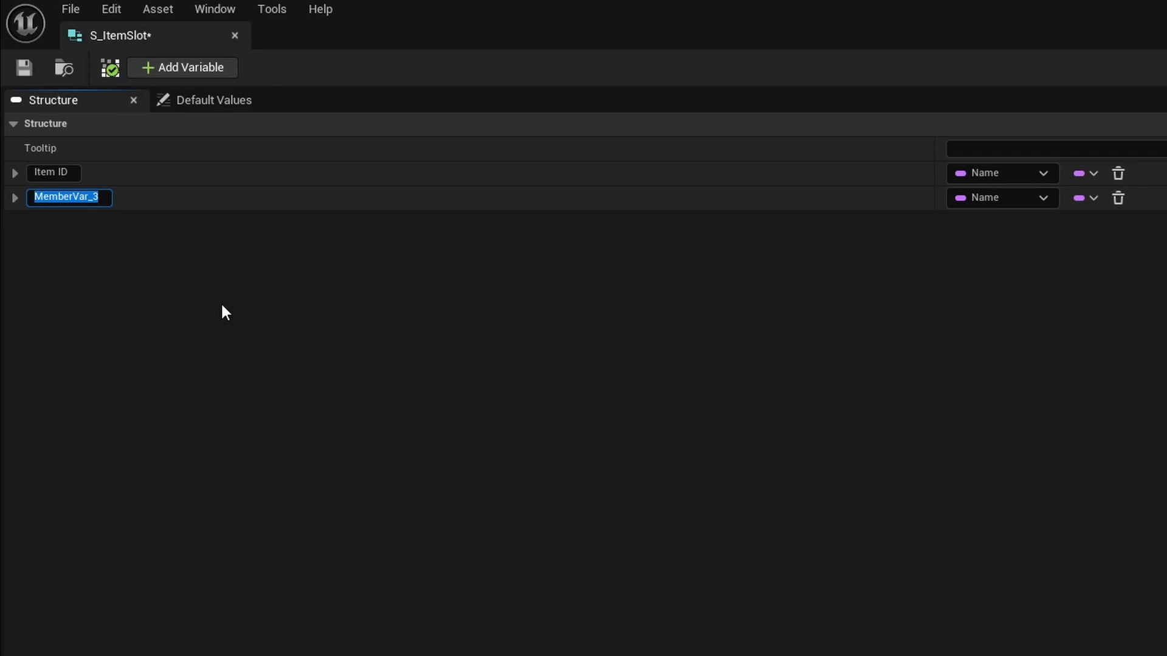
{"action": "type", "text": "Quant"}
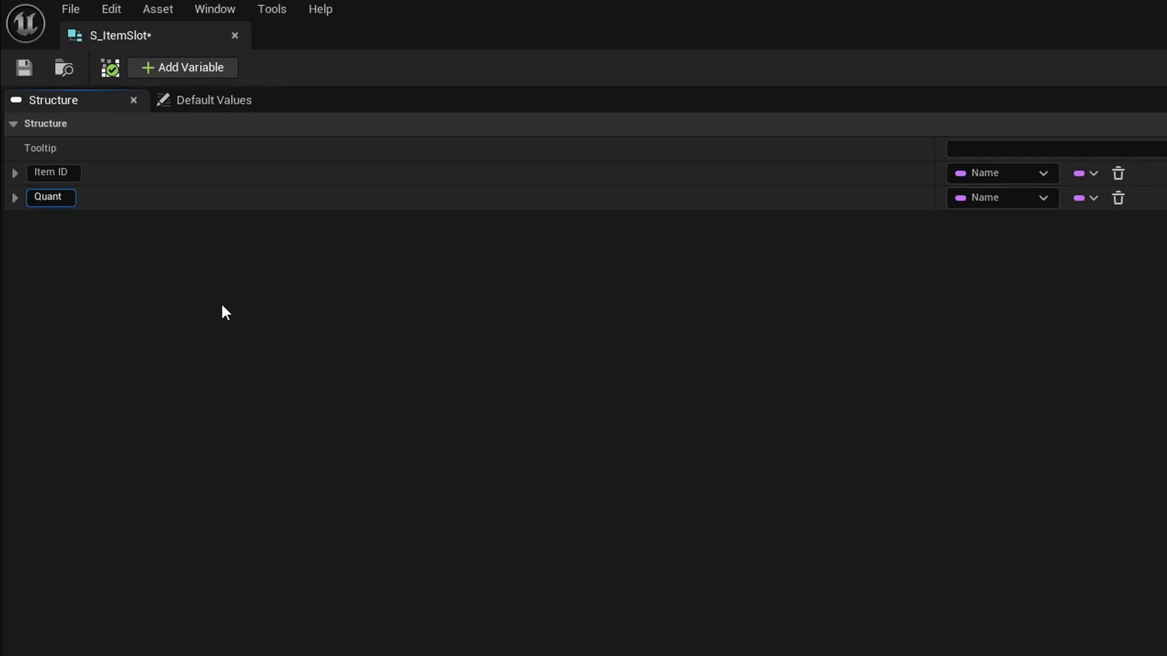
{"action": "type", "text": "ity"}
{"action": "key", "text": "Return"}
{"action": "left_click", "coordinate": [977, 199]}
{"action": "left_click", "coordinate": [1025, 283]}
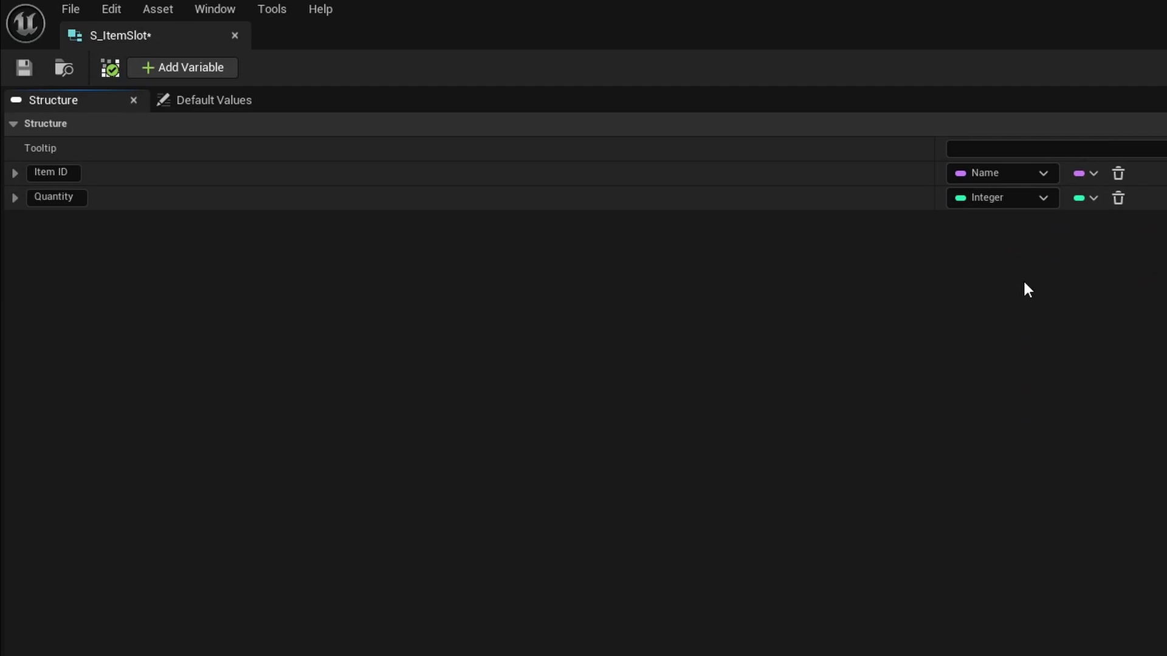
{"action": "left_click", "coordinate": [34, 63]}
- Close S_ItemSlot, then create and open a Blueprint Structure named S_ItemData in Data
{"action": "left_click", "coordinate": [234, 35]}
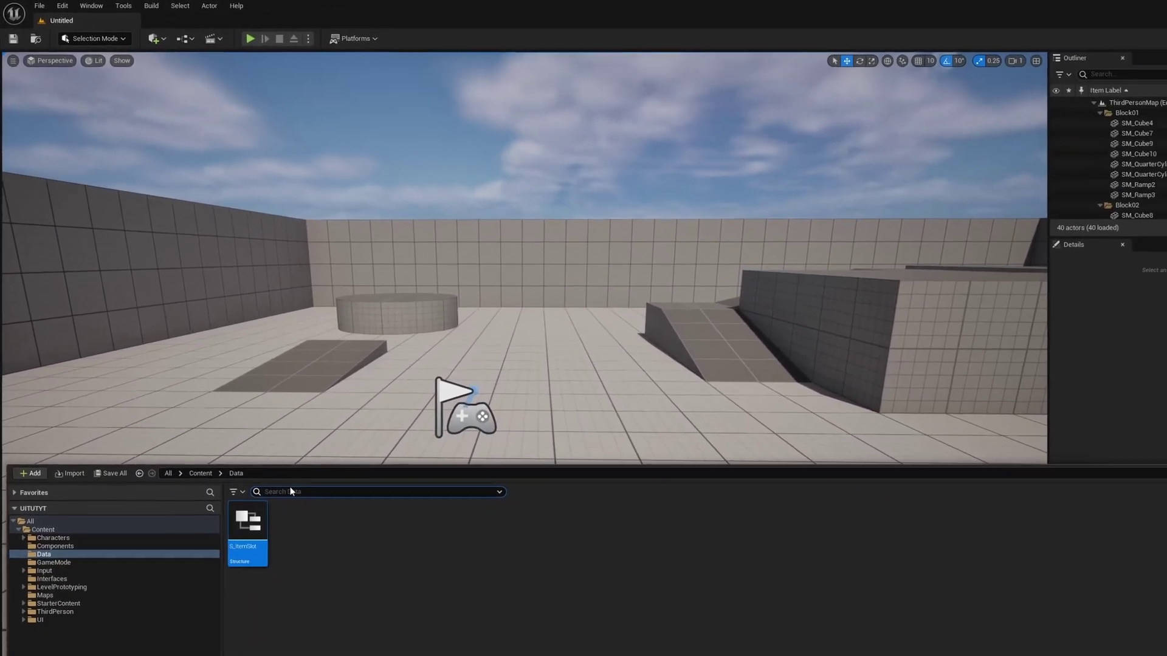
{"action": "right_click", "coordinate": [311, 535]}
{"action": "mouse_move", "coordinate": [398, 348]}
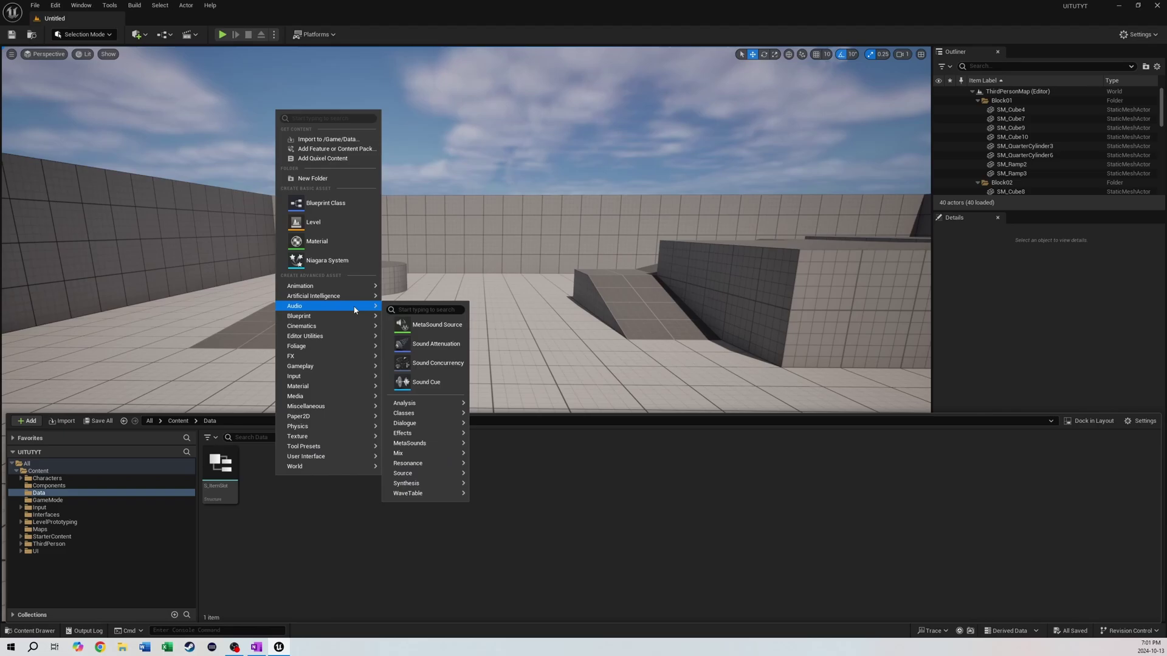
{"action": "mouse_move", "coordinate": [359, 316]}
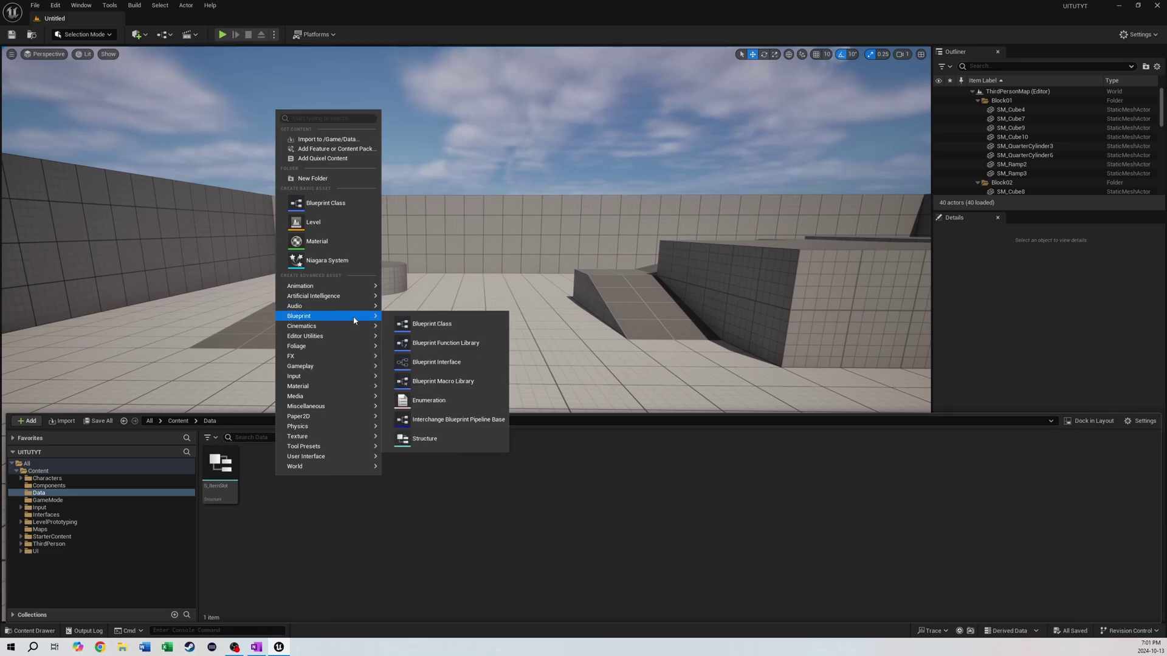
{"action": "left_click", "coordinate": [447, 439]}
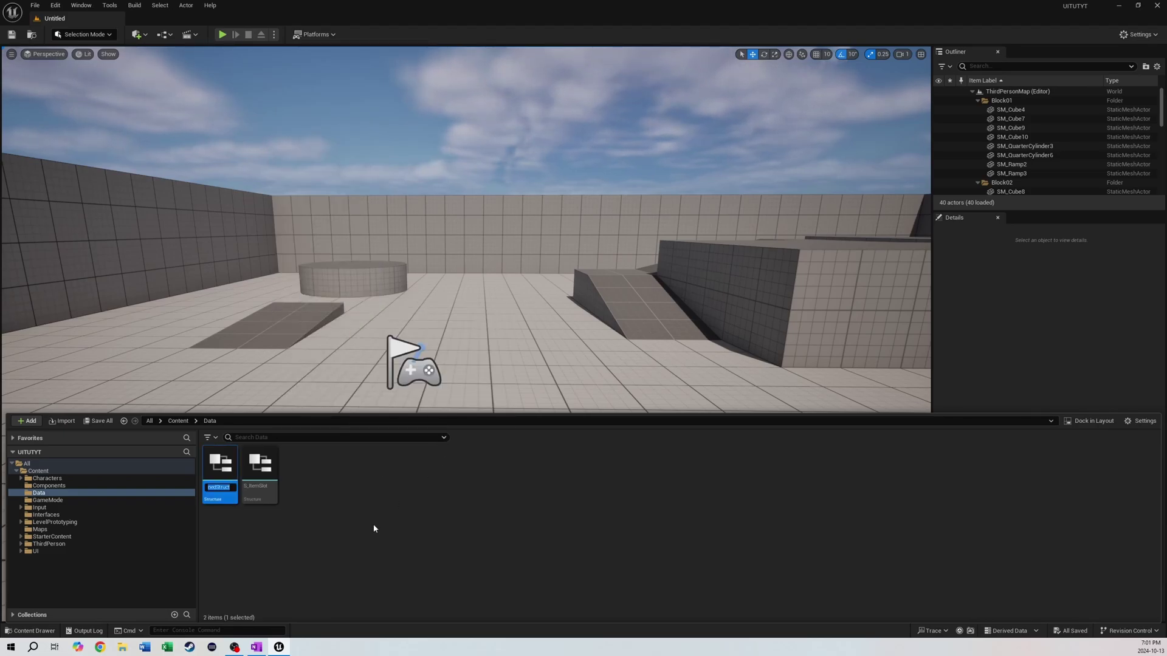
{"action": "type", "text": "S_"}
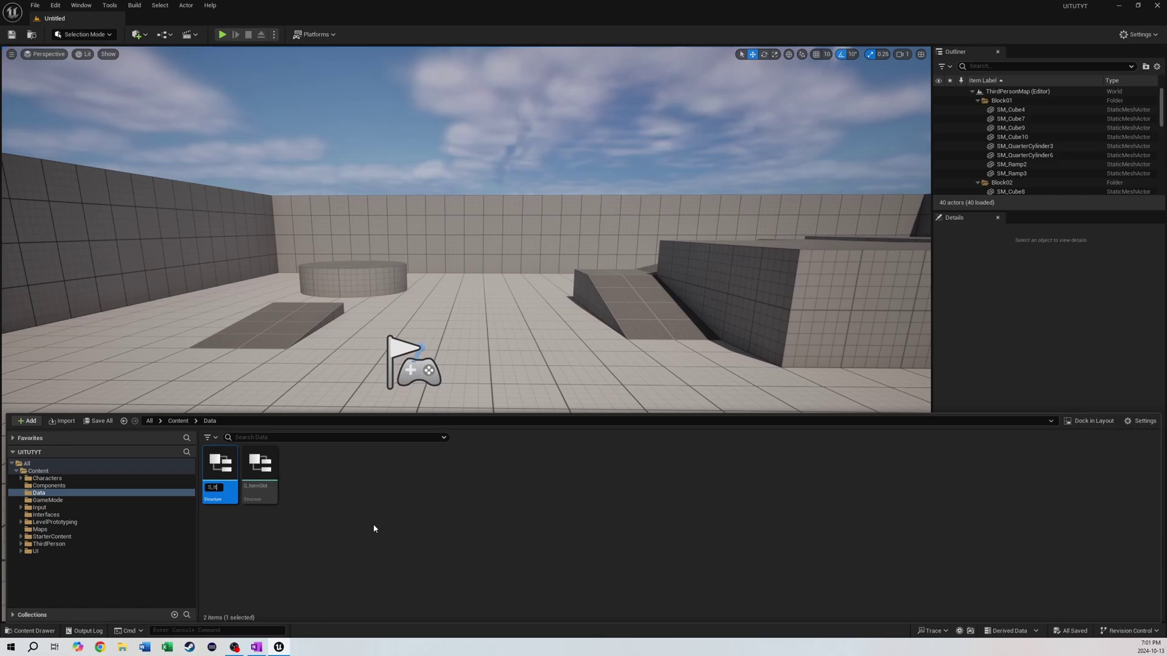
{"action": "type", "text": "ItemData"}
{"action": "key", "text": "Return"}
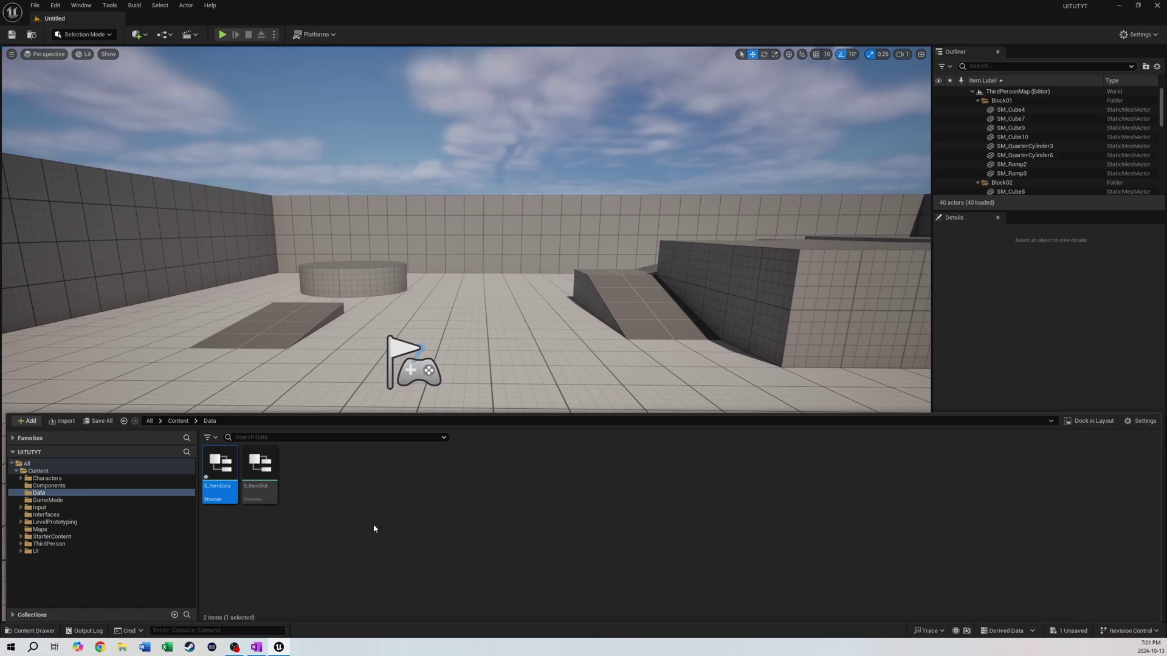
{"action": "key", "text": "Return"}
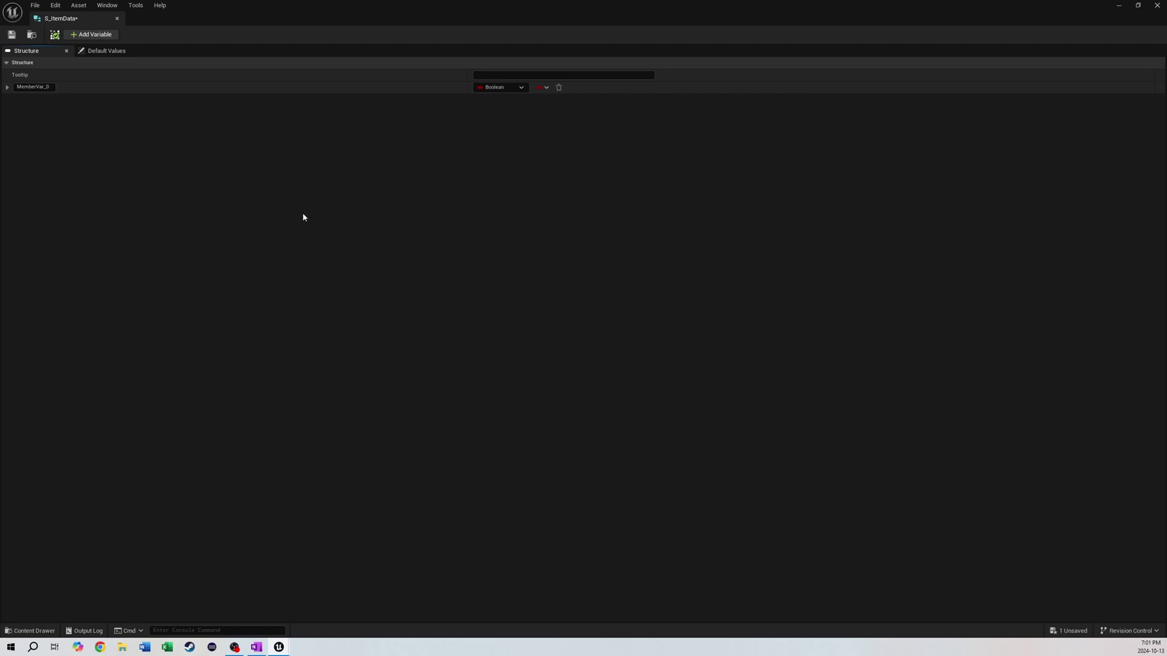
- Create a new folder named Items under Content
{"action": "key", "text": "ctrl+space"}
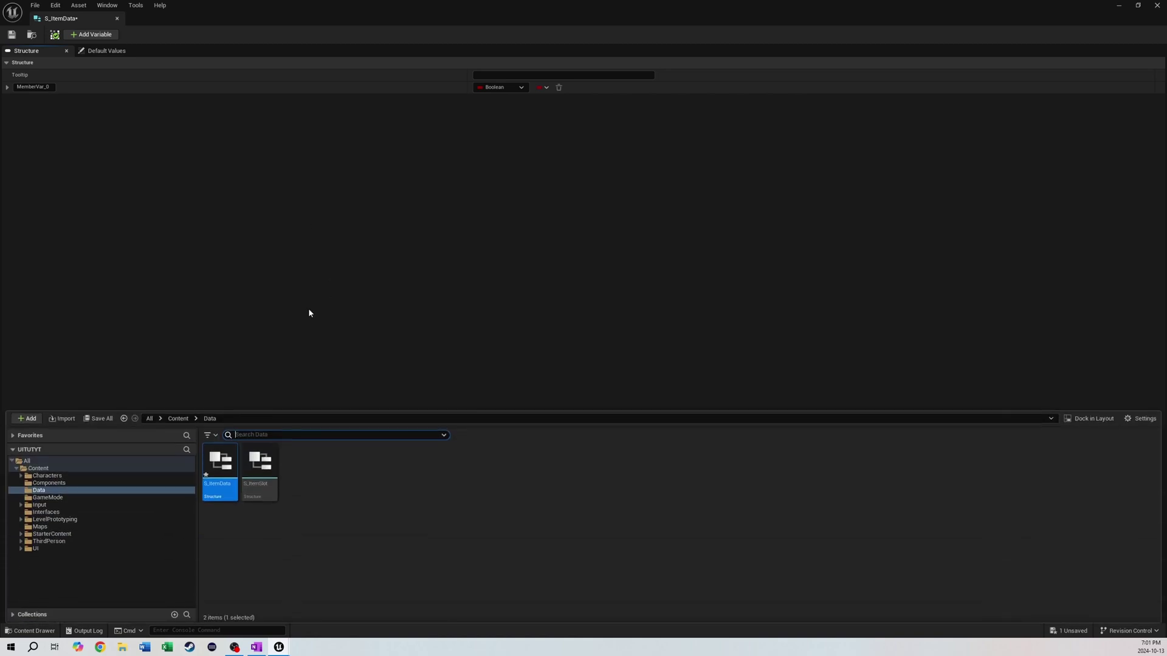
{"action": "left_click", "coordinate": [38, 468]}
{"action": "right_click", "coordinate": [291, 530]}
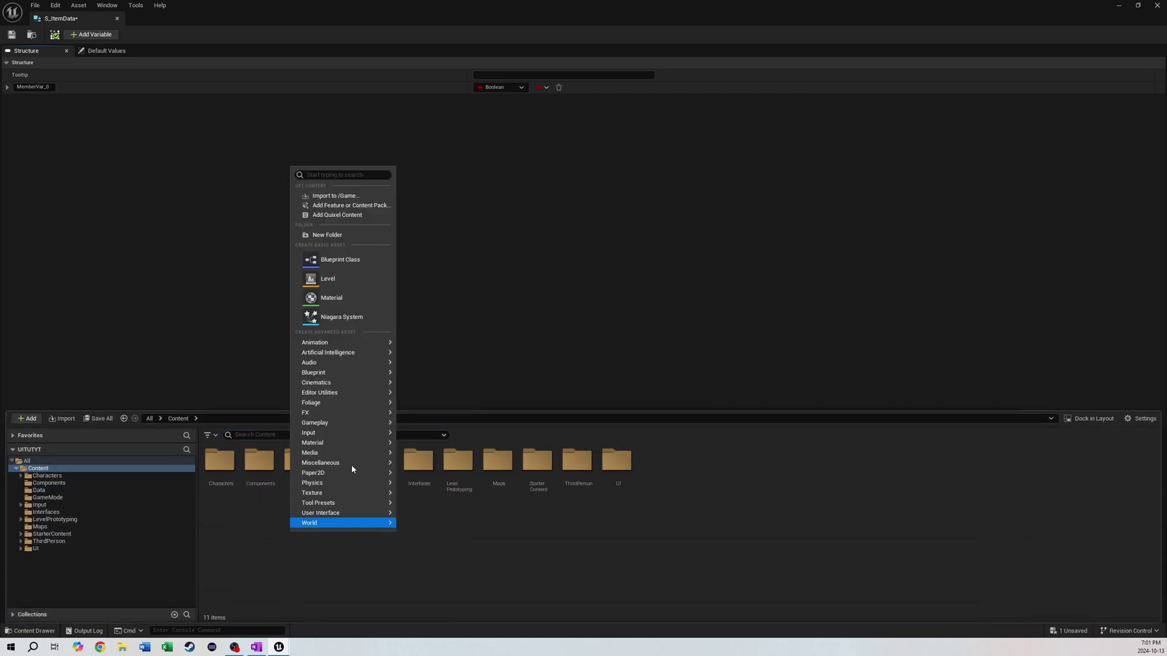
{"action": "left_click", "coordinate": [328, 236]}
{"action": "type", "text": "Itemn"}
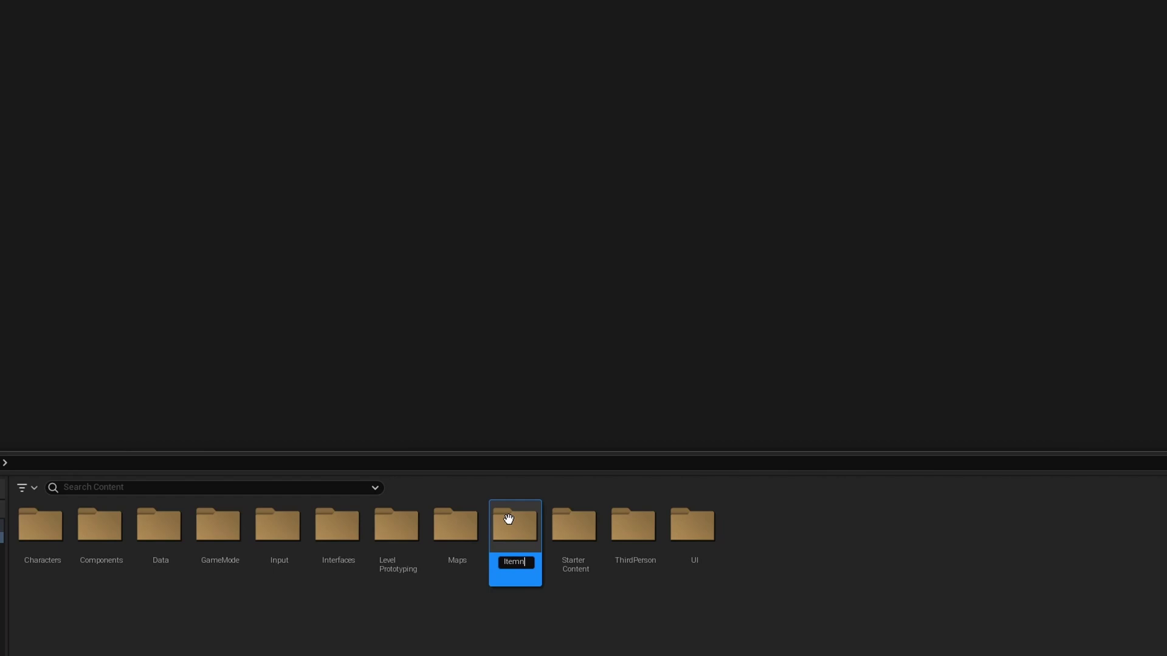
{"action": "key", "text": "BackSpace"}
{"action": "type", "text": "s"}
{"action": "key", "text": "Return"}
{"action": "key", "text": "Return"}
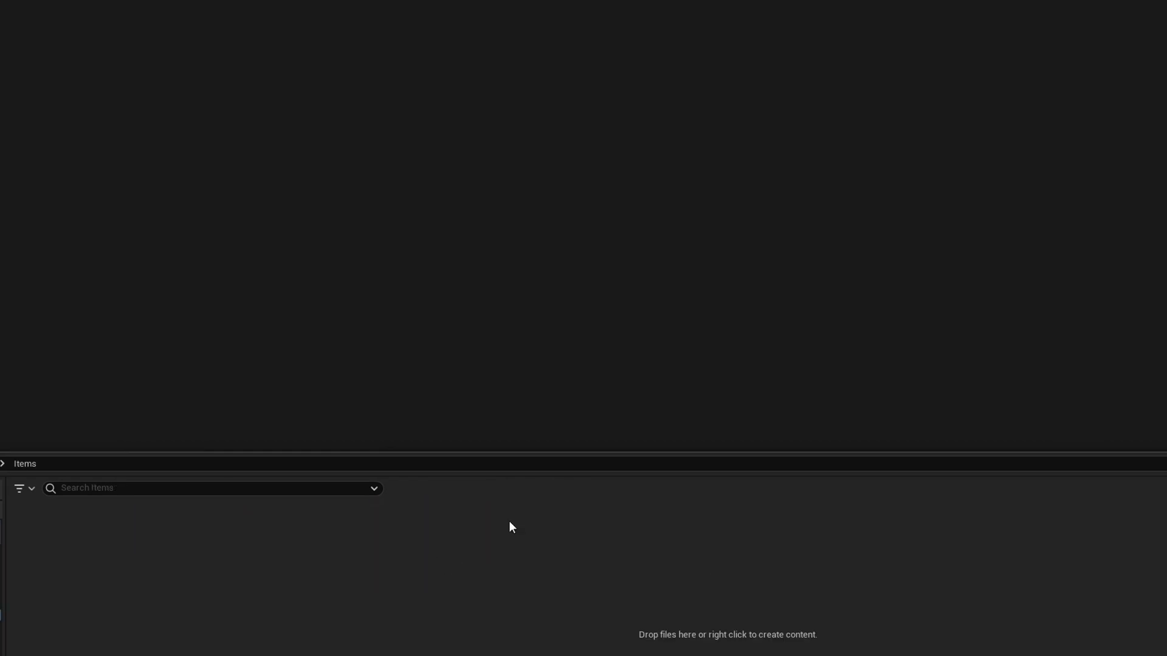
- Create a Blueprint Class BP_ItemParent in Items and save it with S_ItemData
{"action": "right_click", "coordinate": [173, 581]}
{"action": "left_click", "coordinate": [265, 168]}
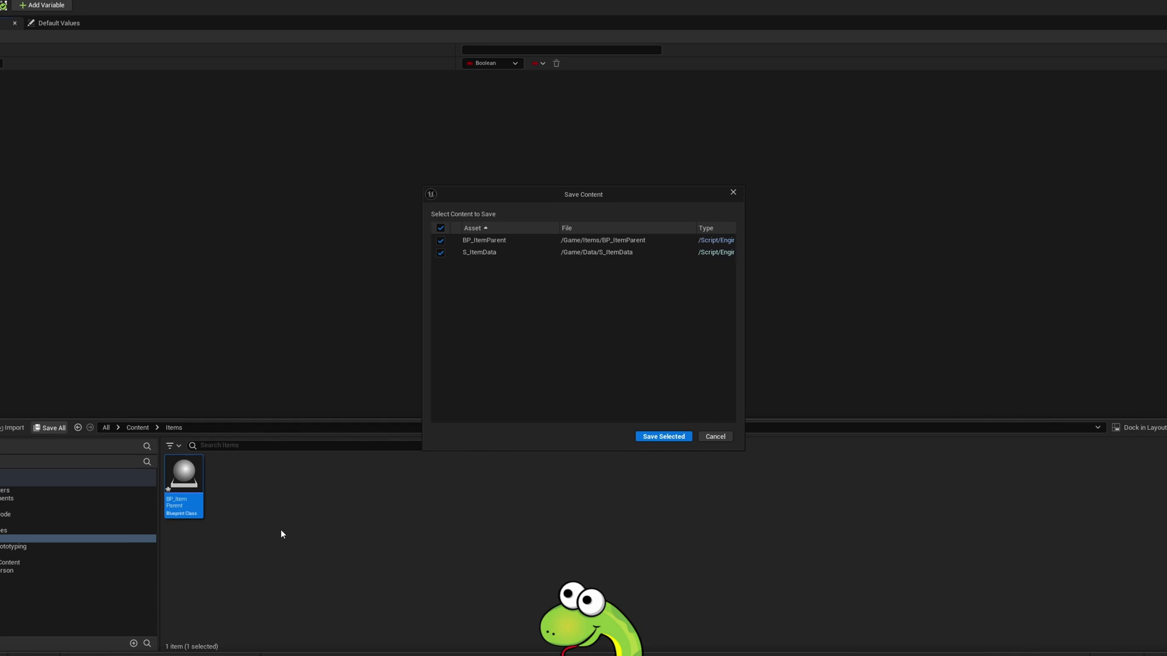
{"action": "left_click", "coordinate": [663, 437]}
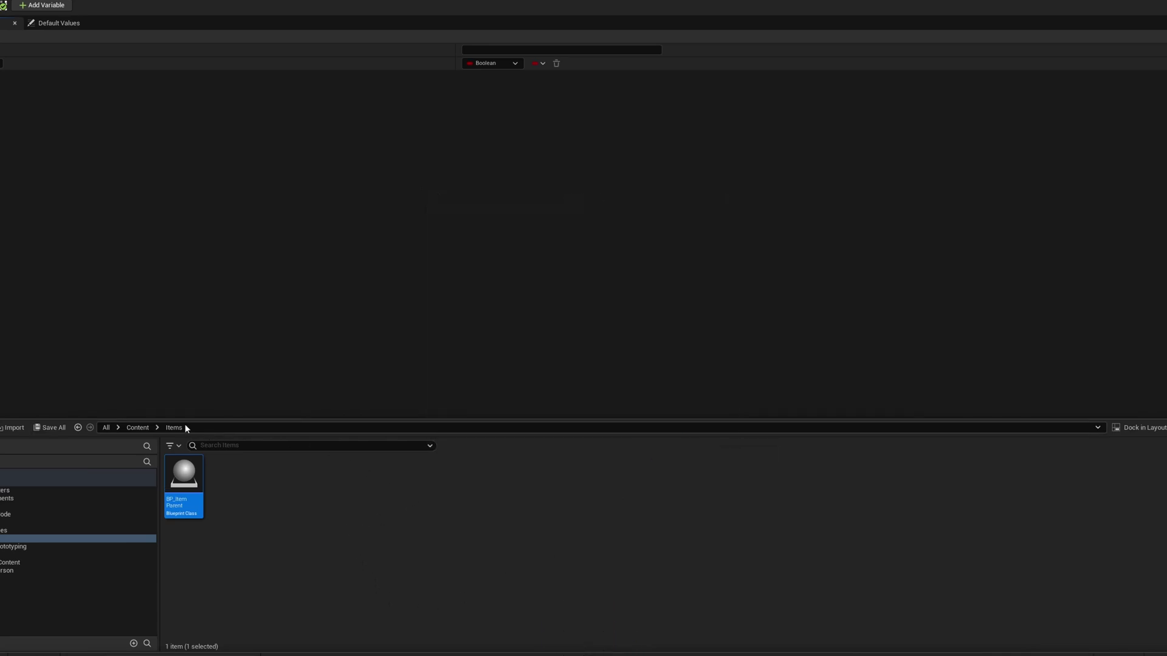
- Return to the Data folder, then create and open an Enumeration named E_ItemType
{"action": "left_click", "coordinate": [144, 428]}
{"action": "double_click", "coordinate": [271, 477]}
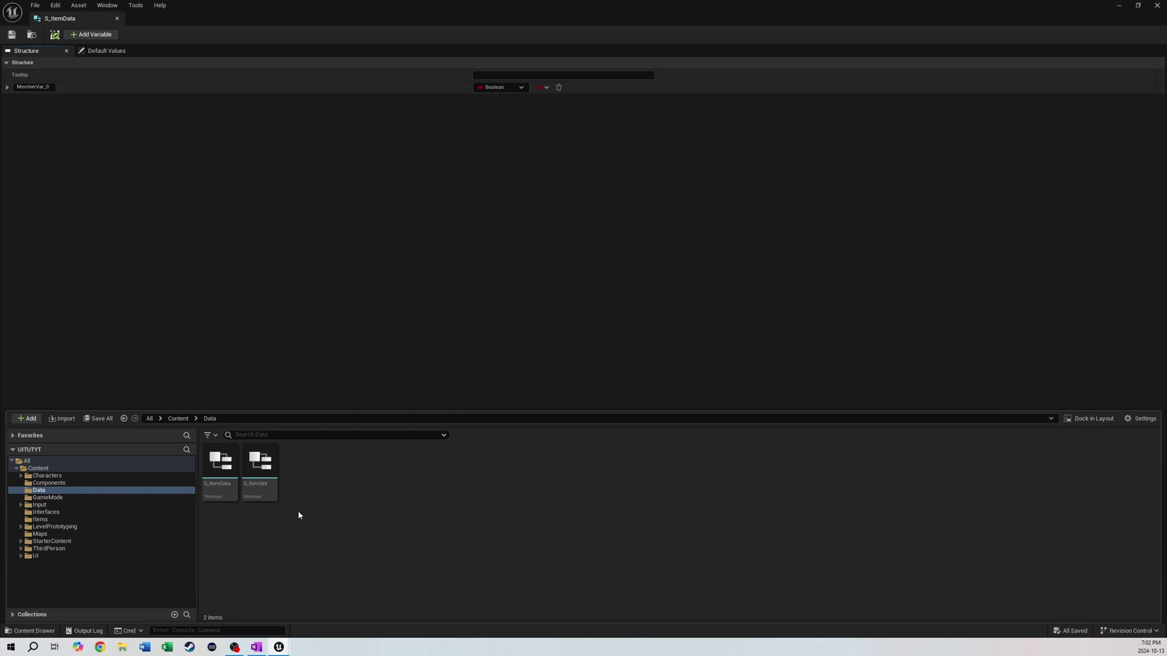
{"action": "right_click", "coordinate": [269, 529]}
{"action": "mouse_move", "coordinate": [364, 353]}
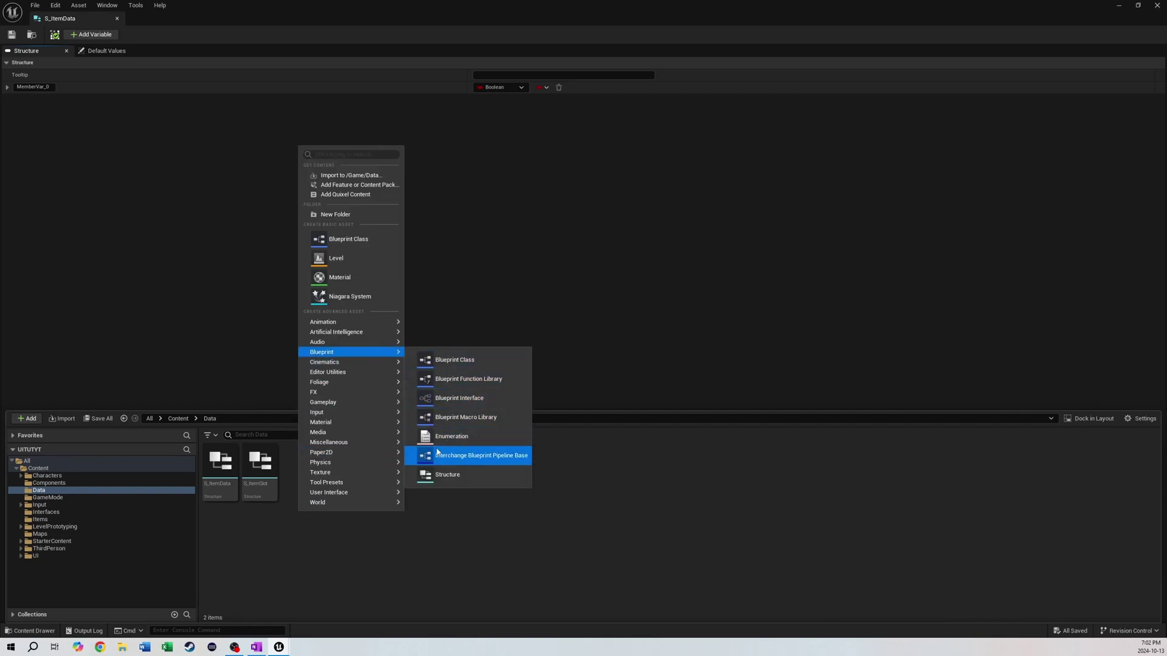
{"action": "left_click", "coordinate": [451, 436]}
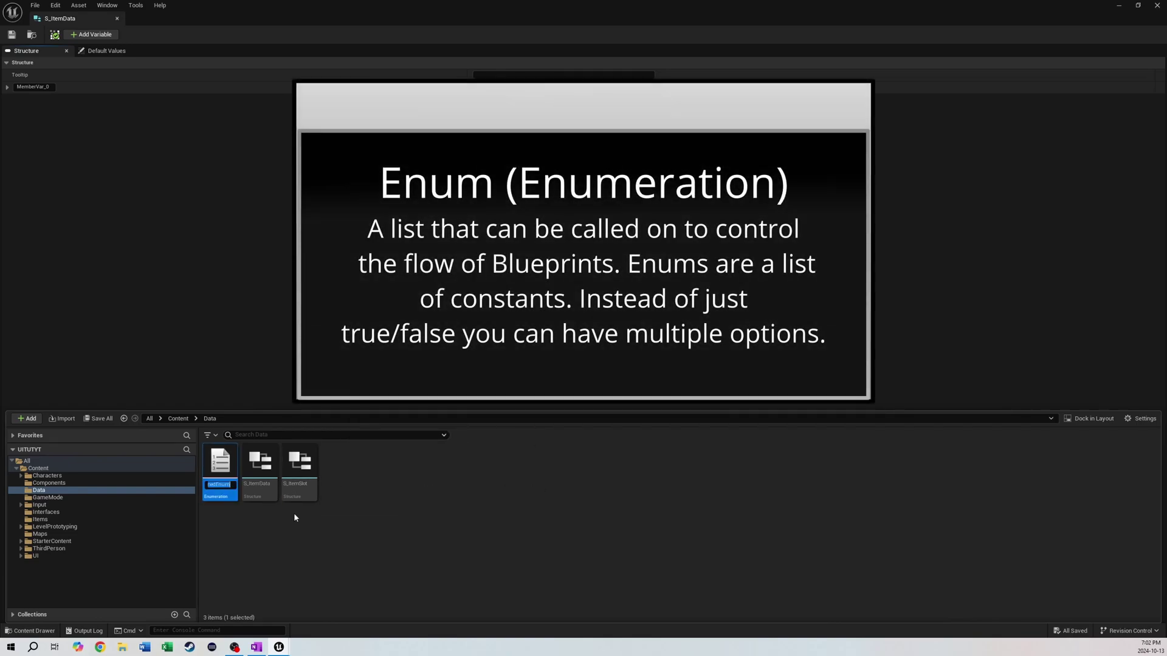
{"action": "type", "text": "E"}
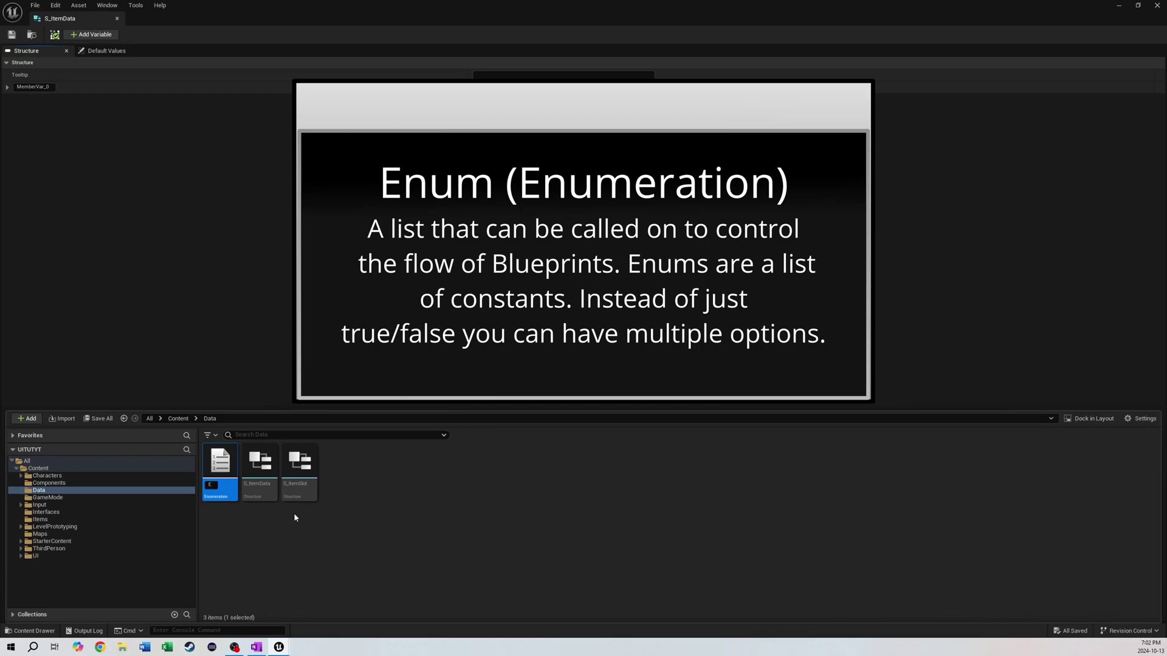
{"action": "type", "text": "_ItemT"}
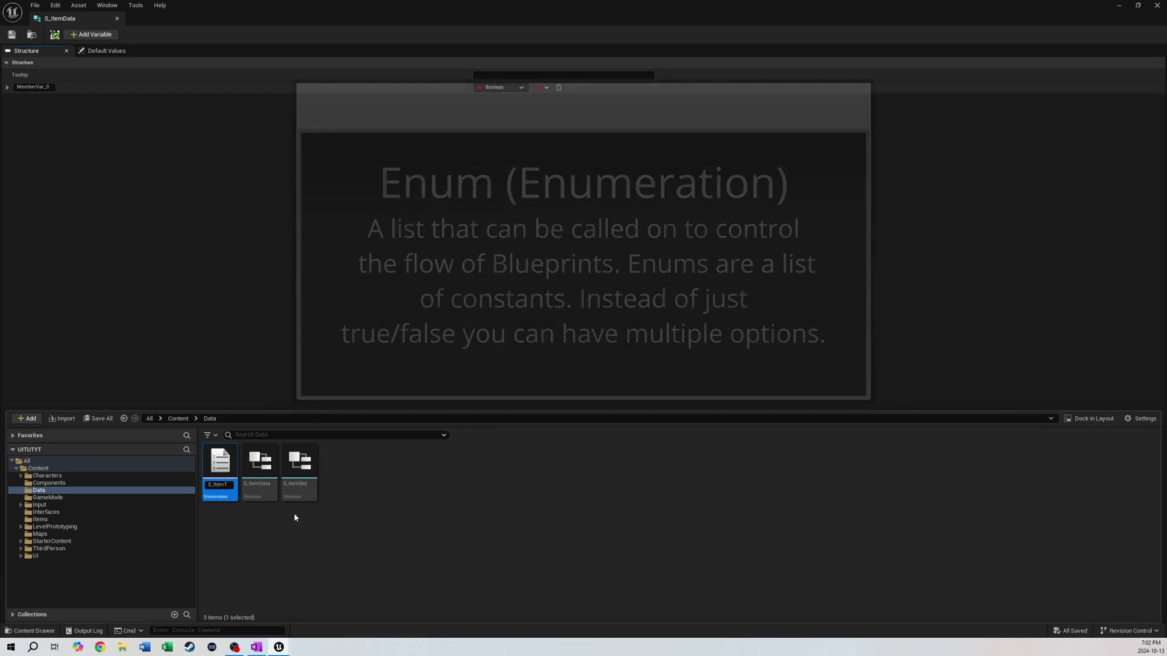
{"action": "type", "text": "ype"}
{"action": "key", "text": "Return"}
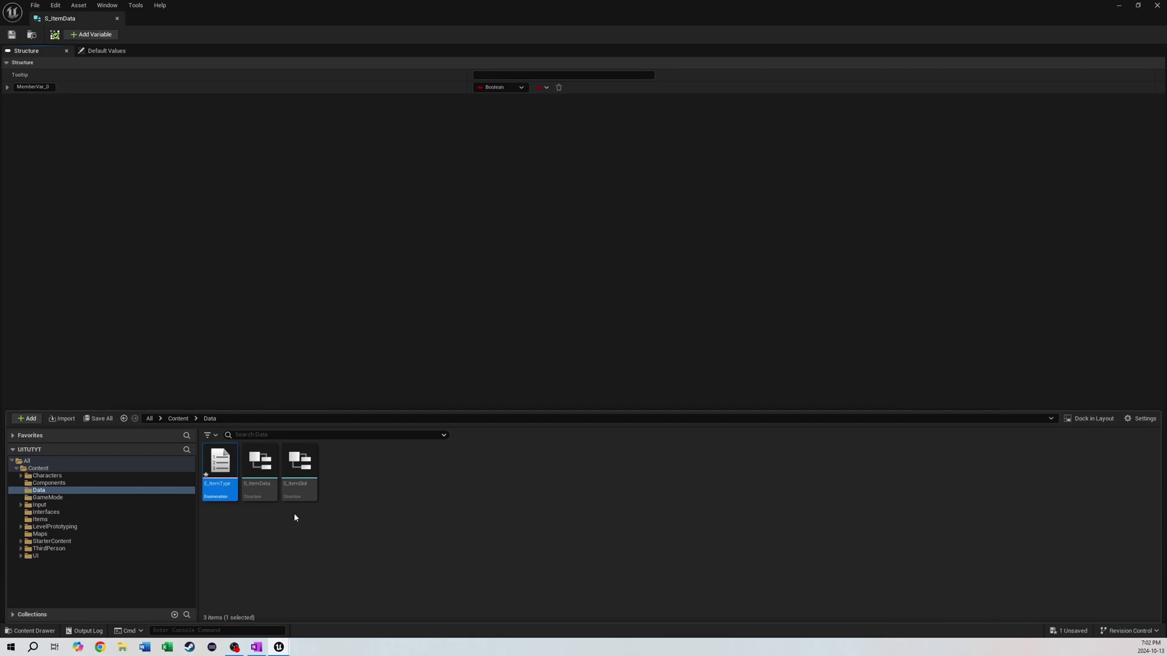
{"action": "key", "text": "Return"}
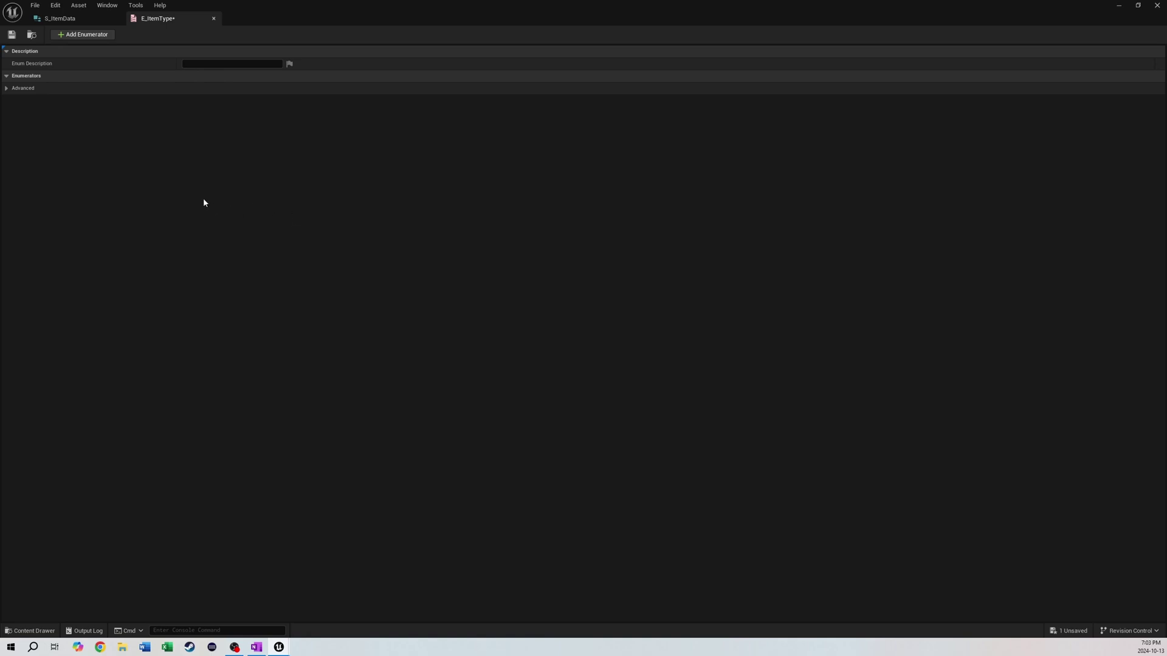
- Add the first two E_ItemType entries, Potion and Key
{"action": "left_click", "coordinate": [81, 35]}
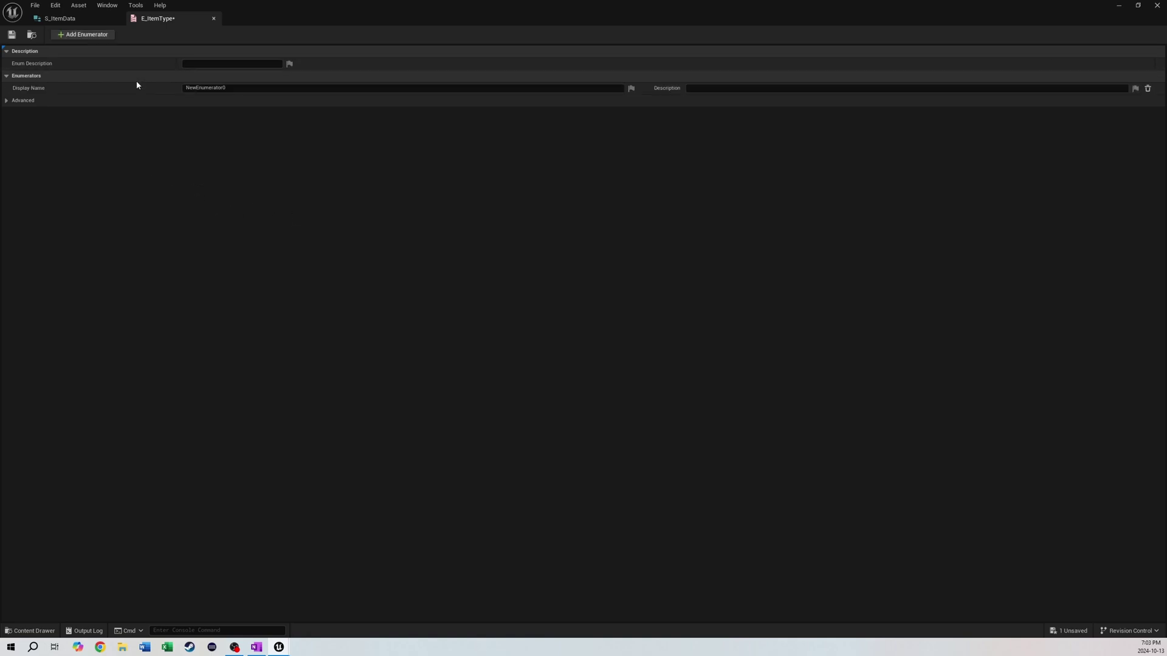
{"action": "left_click", "coordinate": [183, 87]}
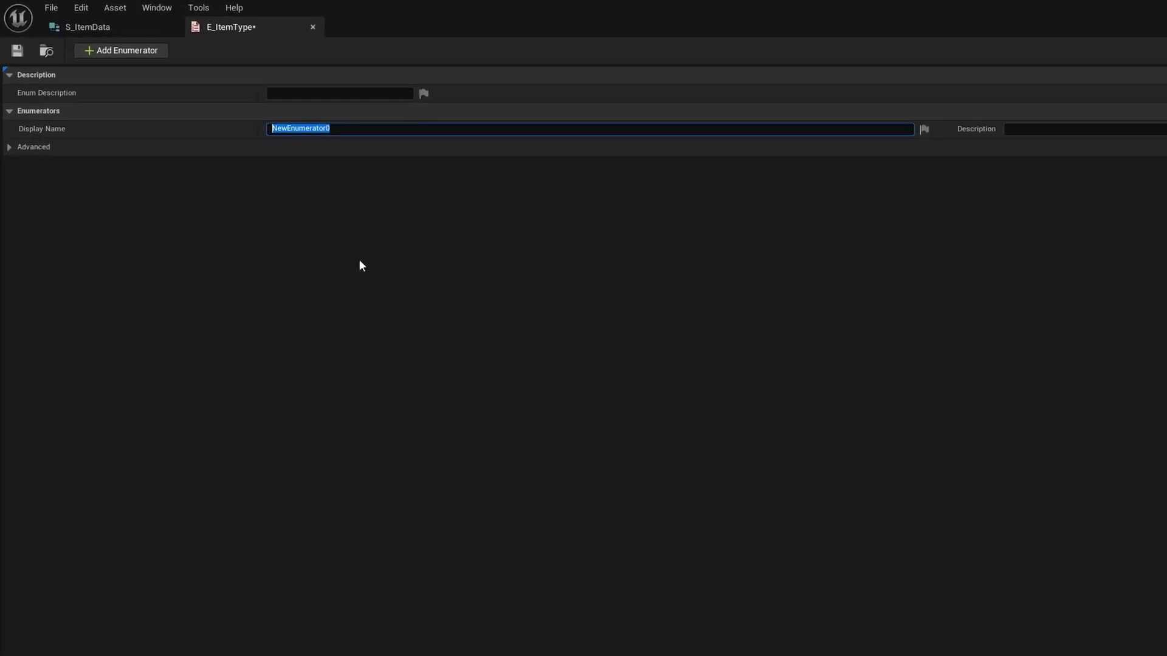
{"action": "type", "text": "Potion"}
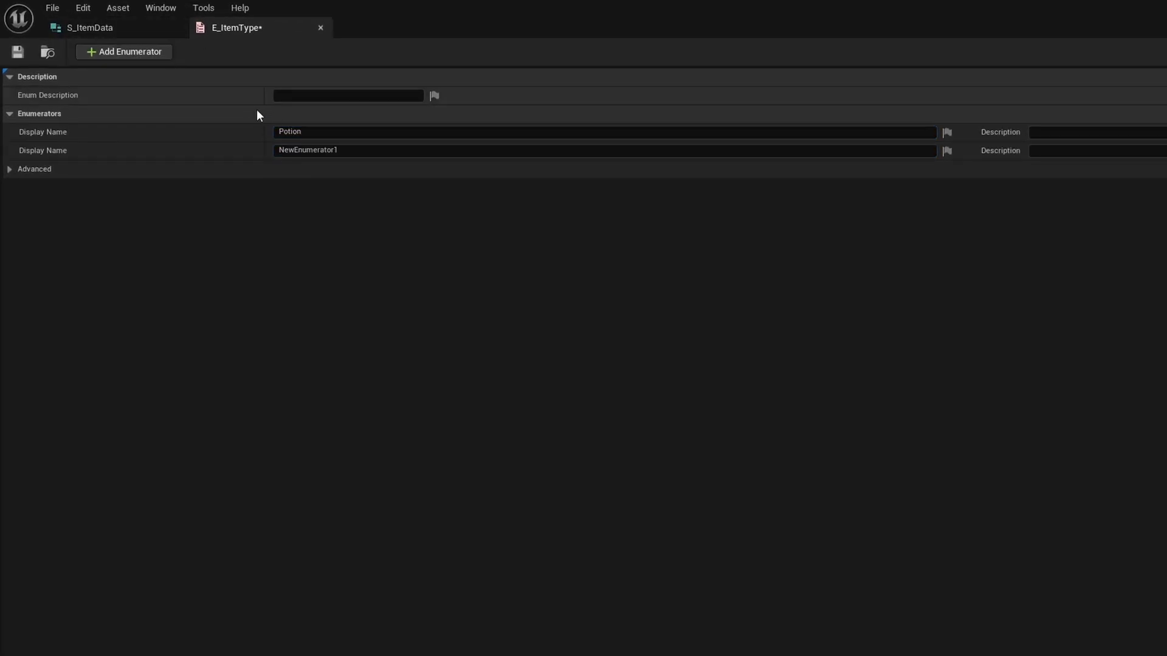
{"action": "left_click", "coordinate": [349, 149]}
{"action": "type", "text": "Key"}
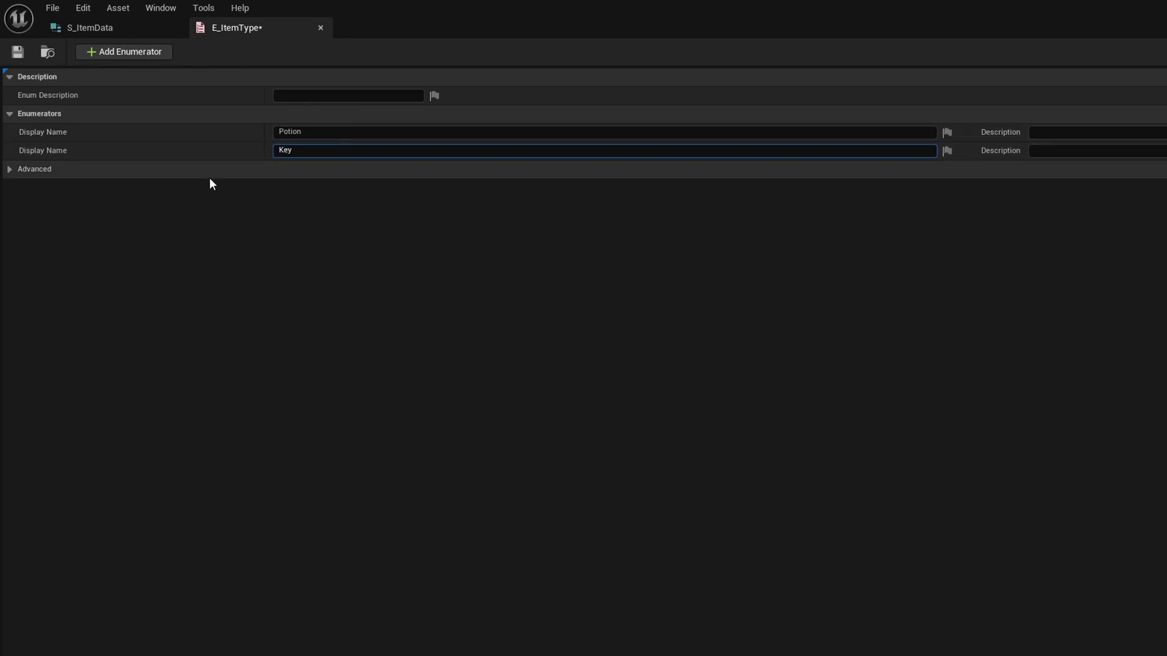
{"action": "key", "text": "Return"}
- Add a third entry named Material and close the E_ItemType editor
{"action": "left_click", "coordinate": [132, 51]}
{"action": "left_click", "coordinate": [336, 152]}
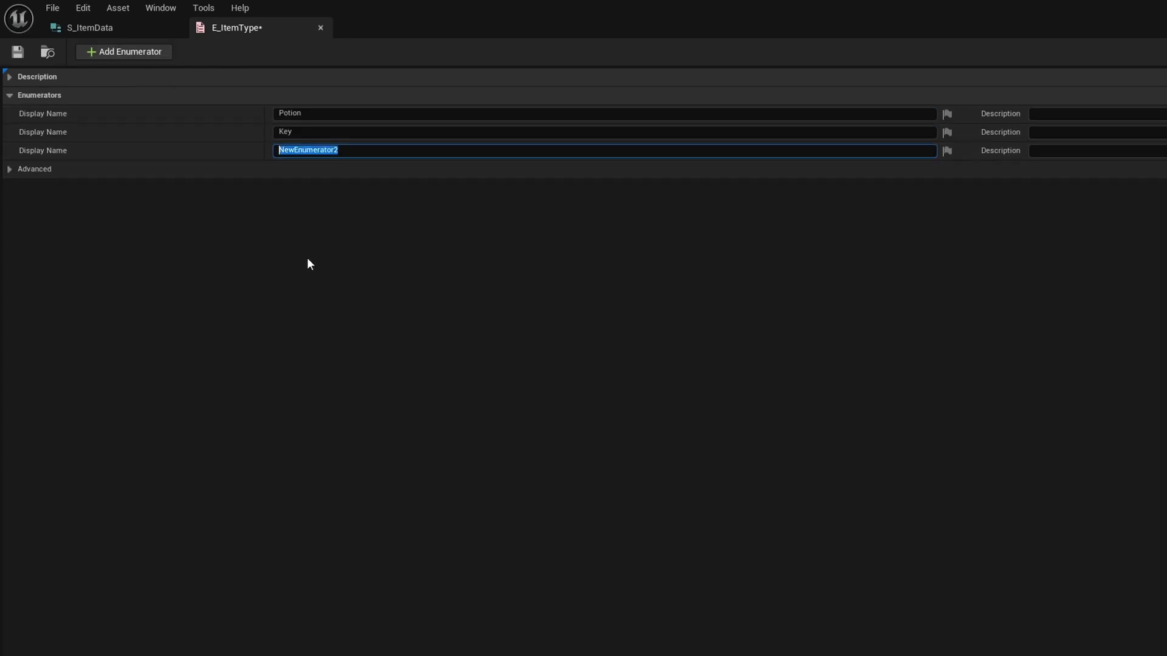
{"action": "type", "text": "Material"}
{"action": "key", "text": "Return"}
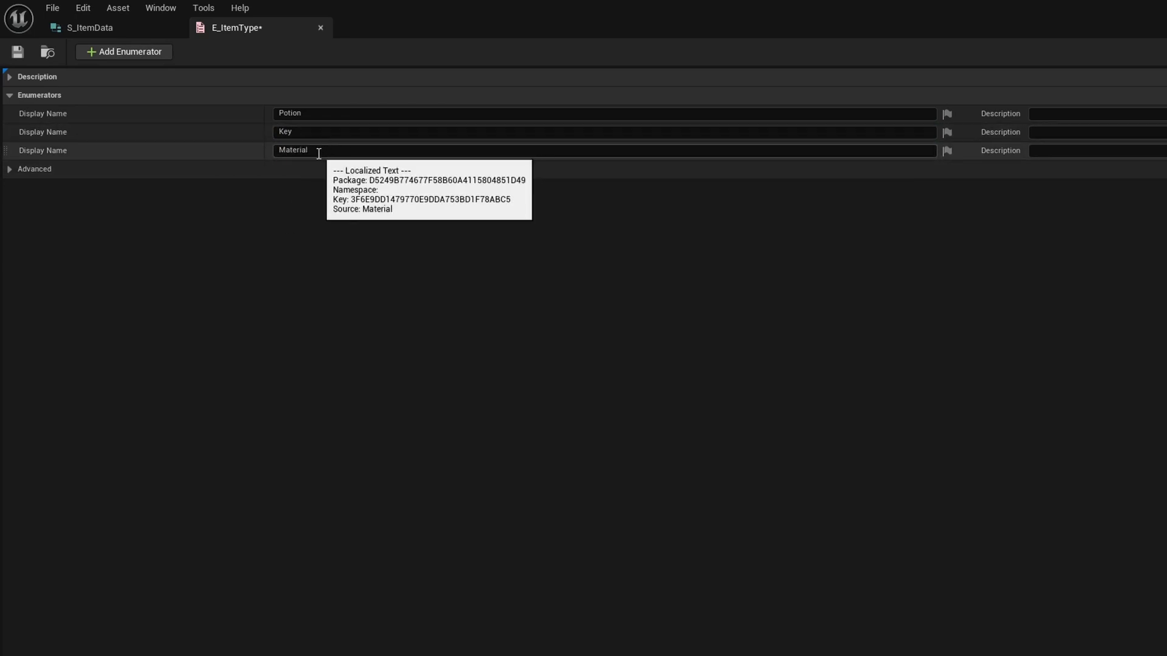
{"action": "left_click", "coordinate": [319, 154]}
{"action": "left_click", "coordinate": [303, 245]}
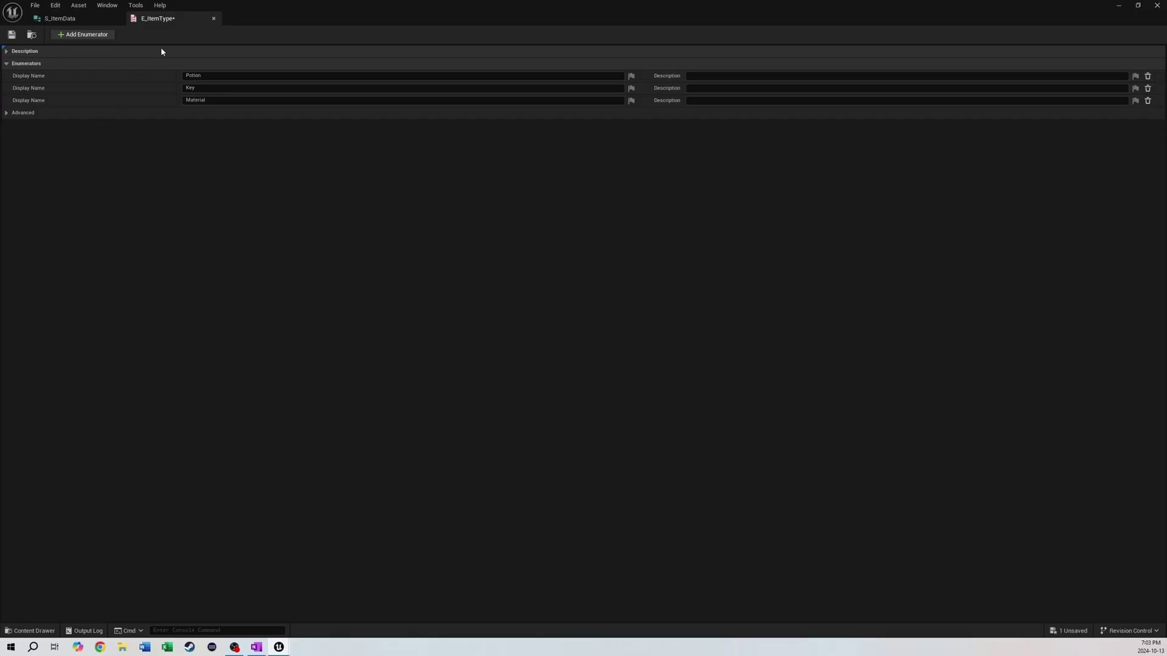
{"action": "left_click", "coordinate": [214, 19]}
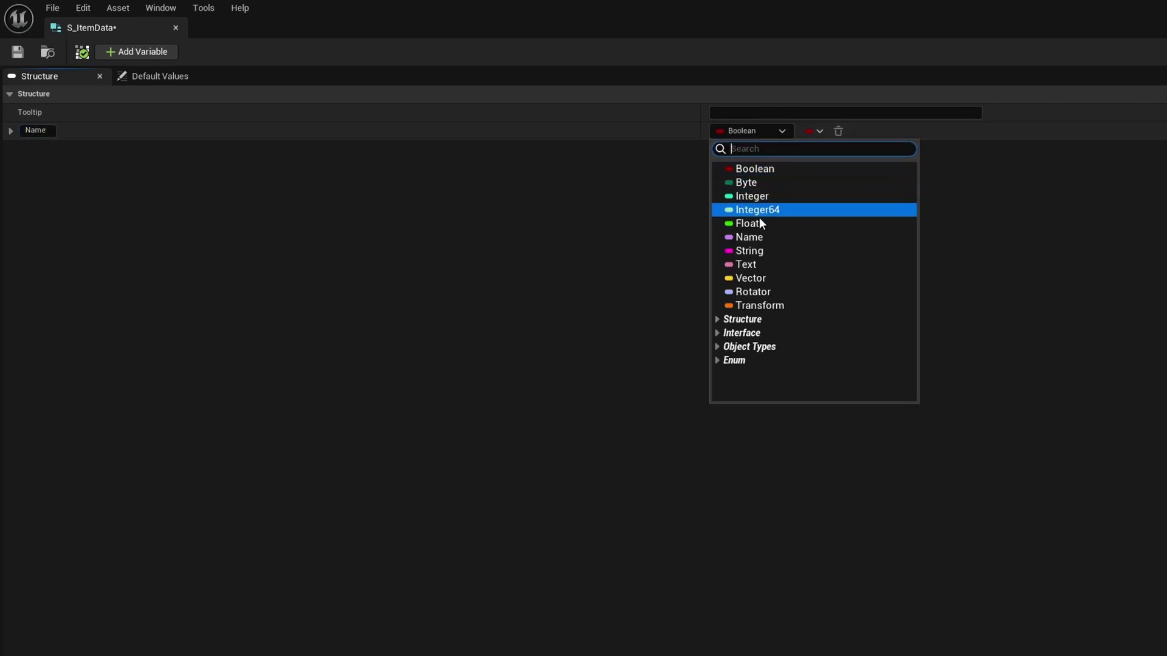
- Add a Desciption member, set both Name and Desciption to Text, and add a third member
{"action": "left_click", "coordinate": [760, 238]}
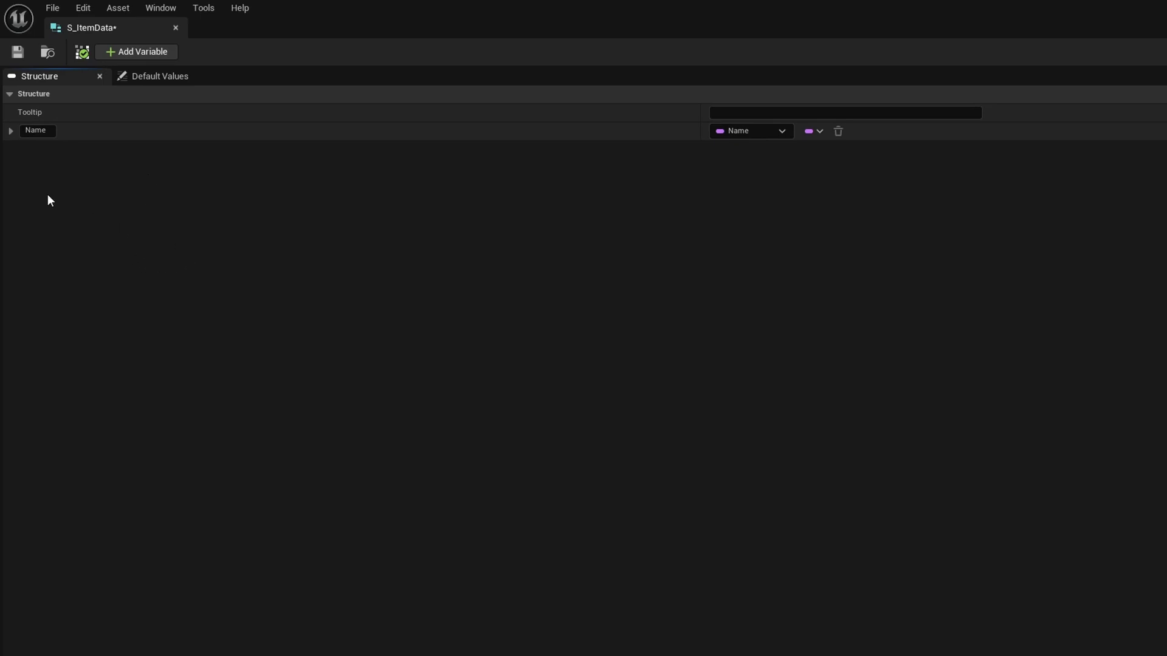
{"action": "left_click", "coordinate": [126, 51]}
{"action": "double_click", "coordinate": [67, 149]}
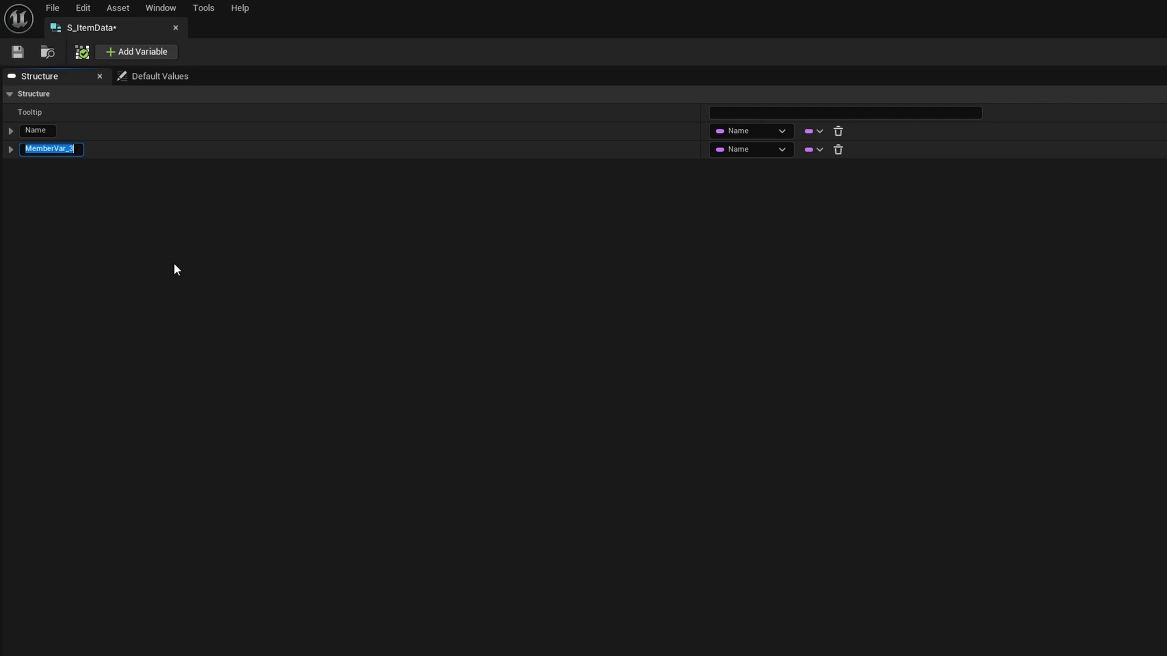
{"action": "type", "text": "Desciption"}
{"action": "left_click", "coordinate": [743, 150]}
{"action": "left_click", "coordinate": [749, 282]}
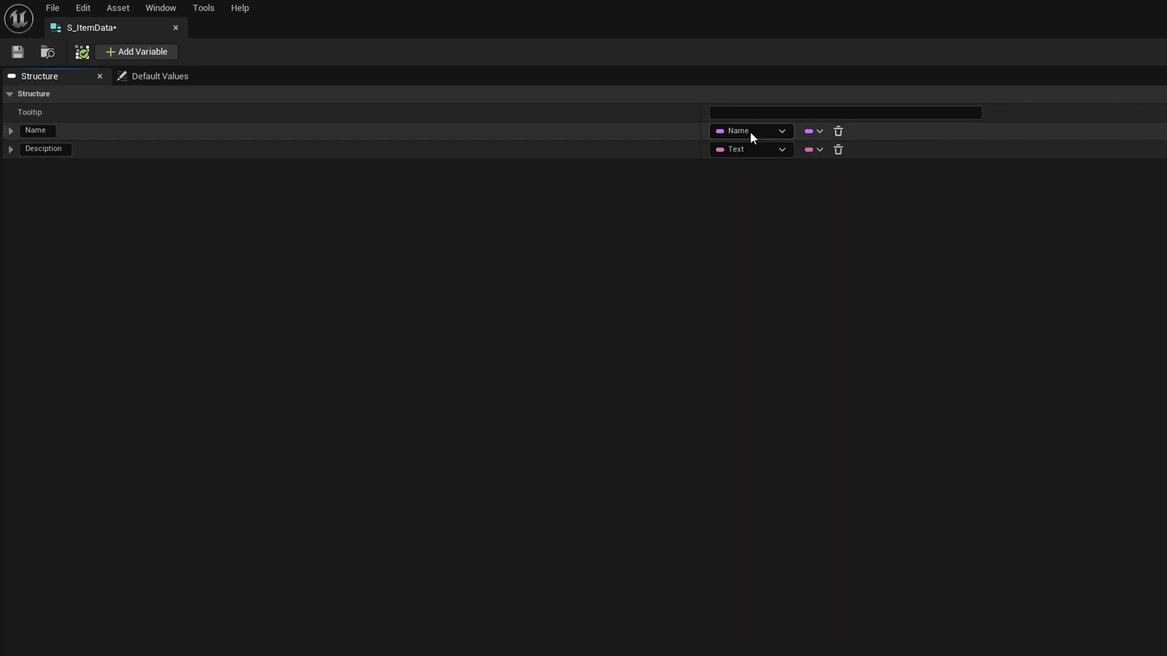
{"action": "left_click", "coordinate": [750, 132]}
{"action": "left_click", "coordinate": [765, 265]}
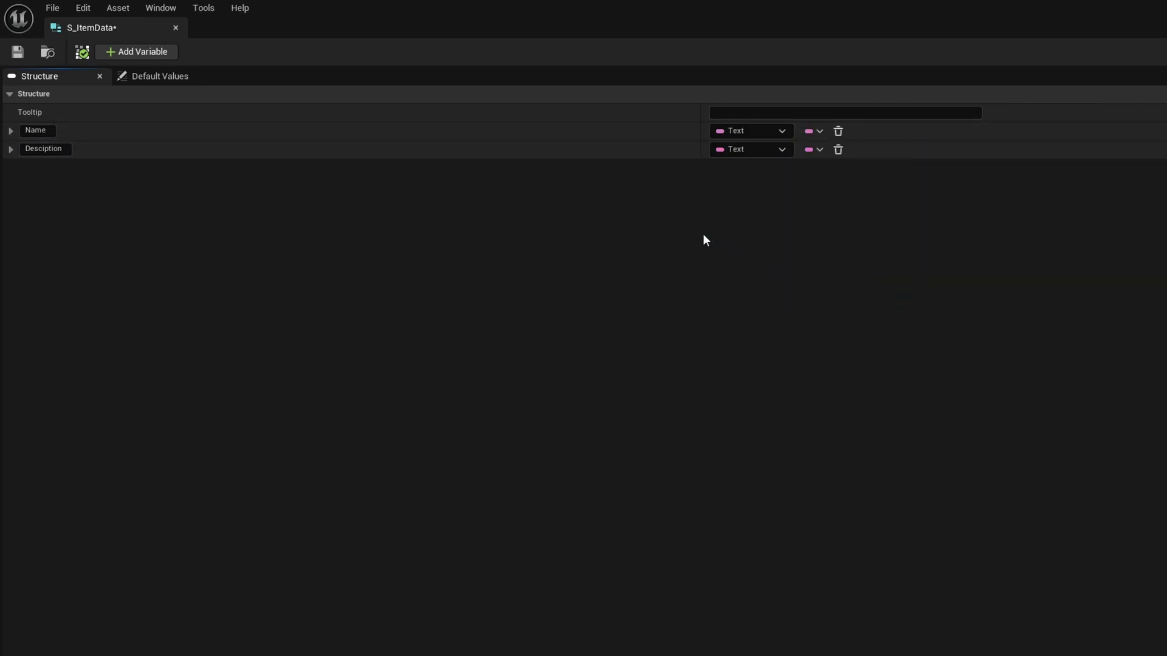
{"action": "left_click", "coordinate": [138, 53]}
- Rename the new member to Thumbnail and make it a Texture 2D object reference
{"action": "left_click", "coordinate": [60, 162]}
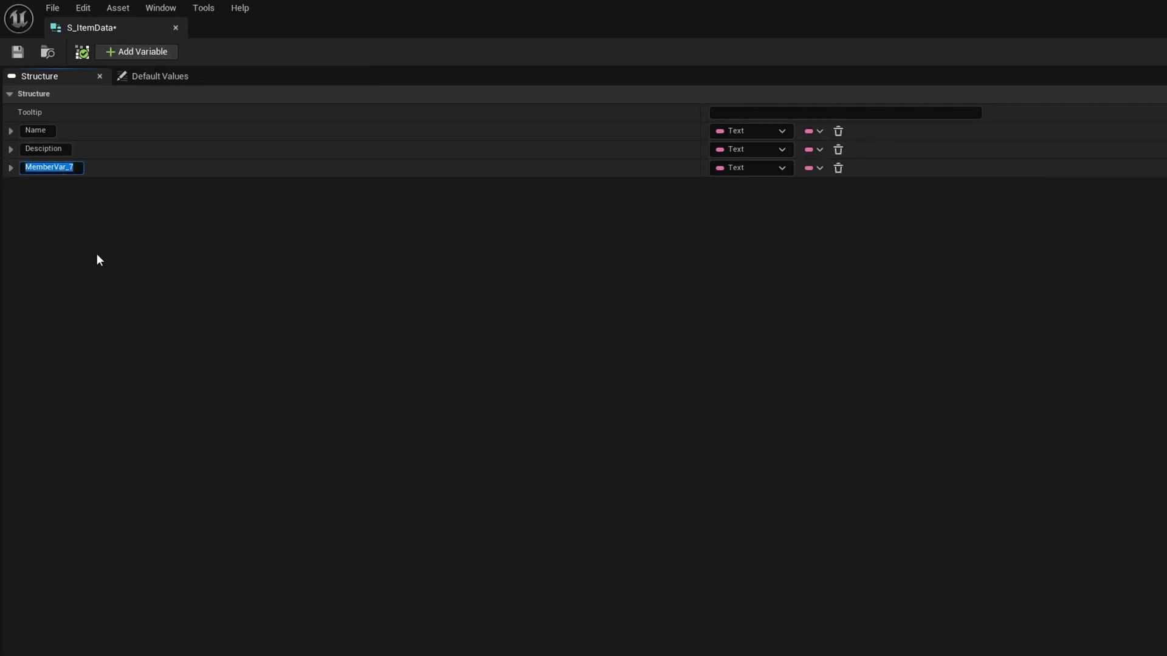
{"action": "type", "text": "Thumbnail"}
{"action": "key", "text": "Return"}
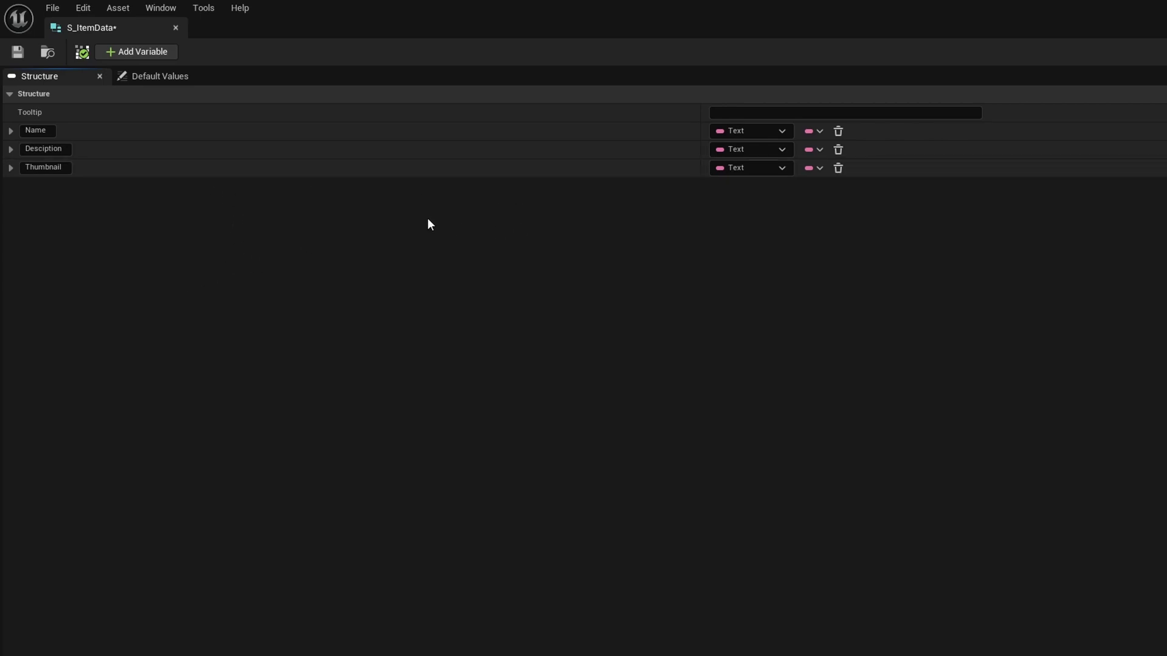
{"action": "left_click", "coordinate": [760, 167]}
{"action": "type", "text": "text"}
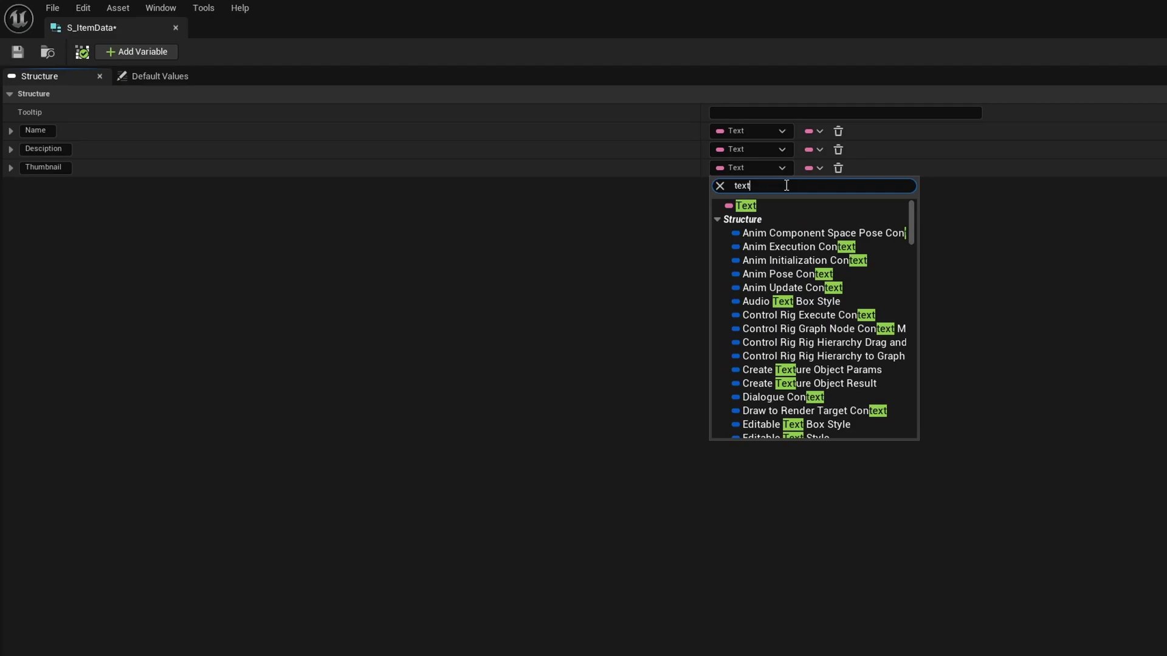
{"action": "type", "text": "ure"}
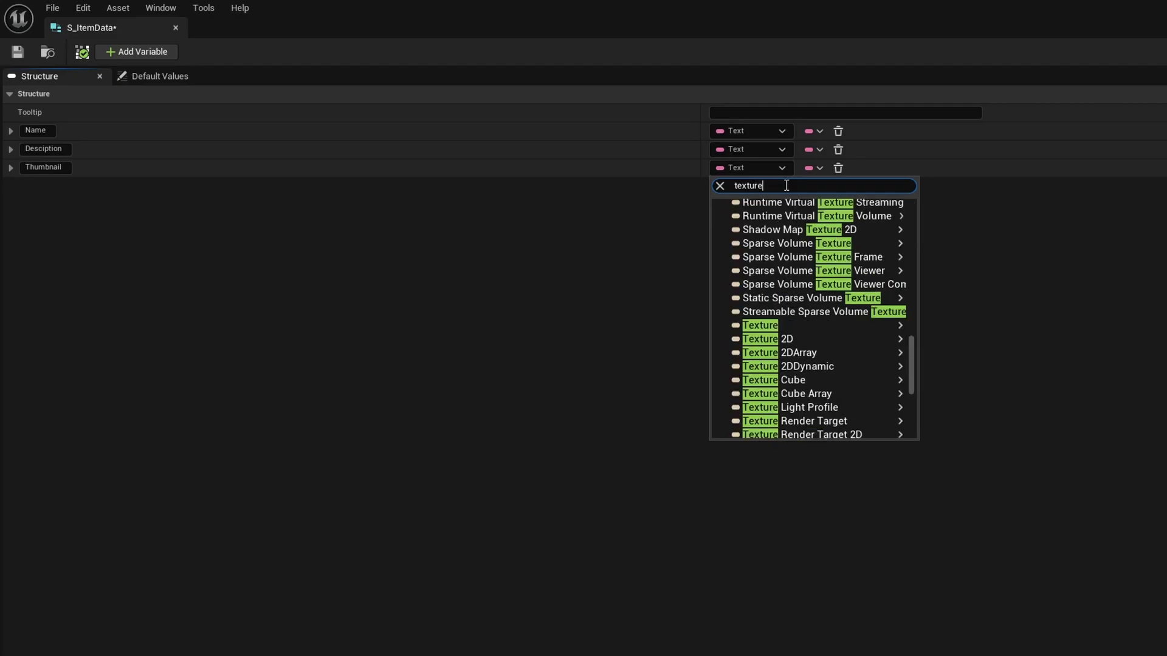
{"action": "mouse_move", "coordinate": [759, 334]}
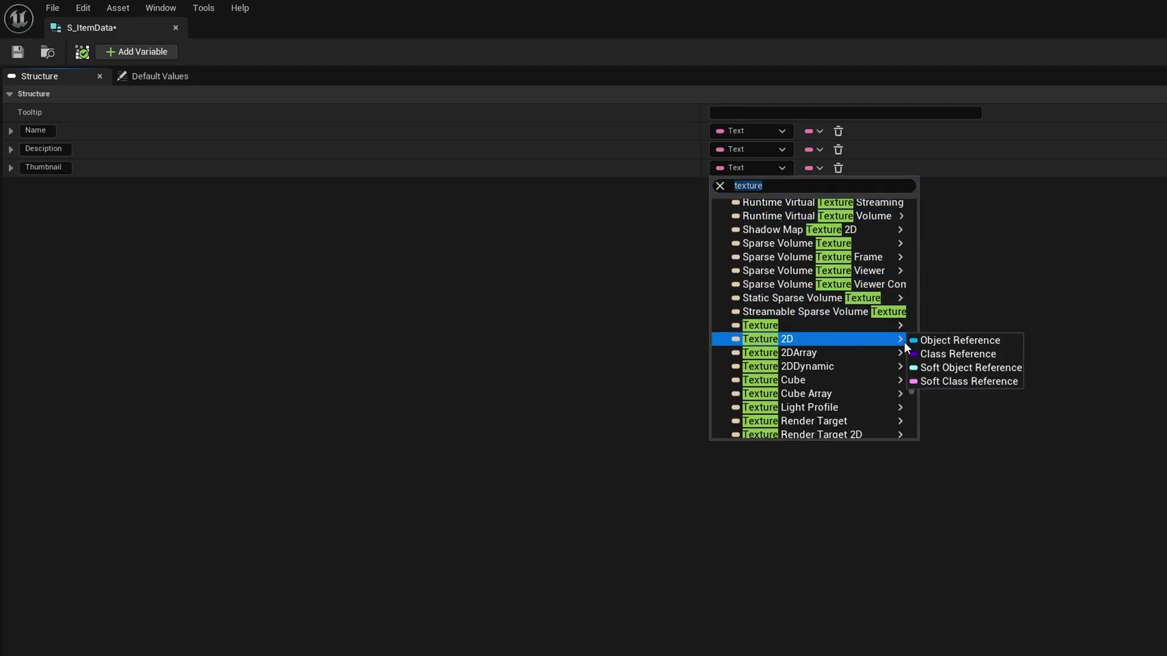
{"action": "left_click", "coordinate": [941, 339]}
- Add another member named Stack Size with type Integer
{"action": "left_click", "coordinate": [116, 53]}
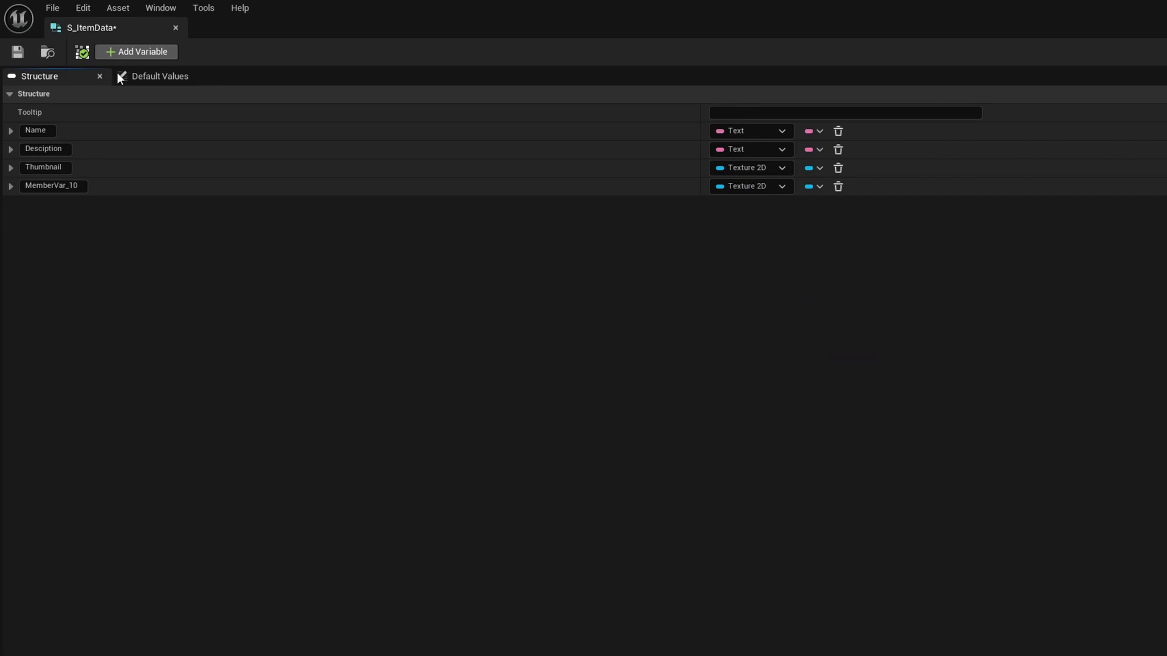
{"action": "double_click", "coordinate": [51, 188]}
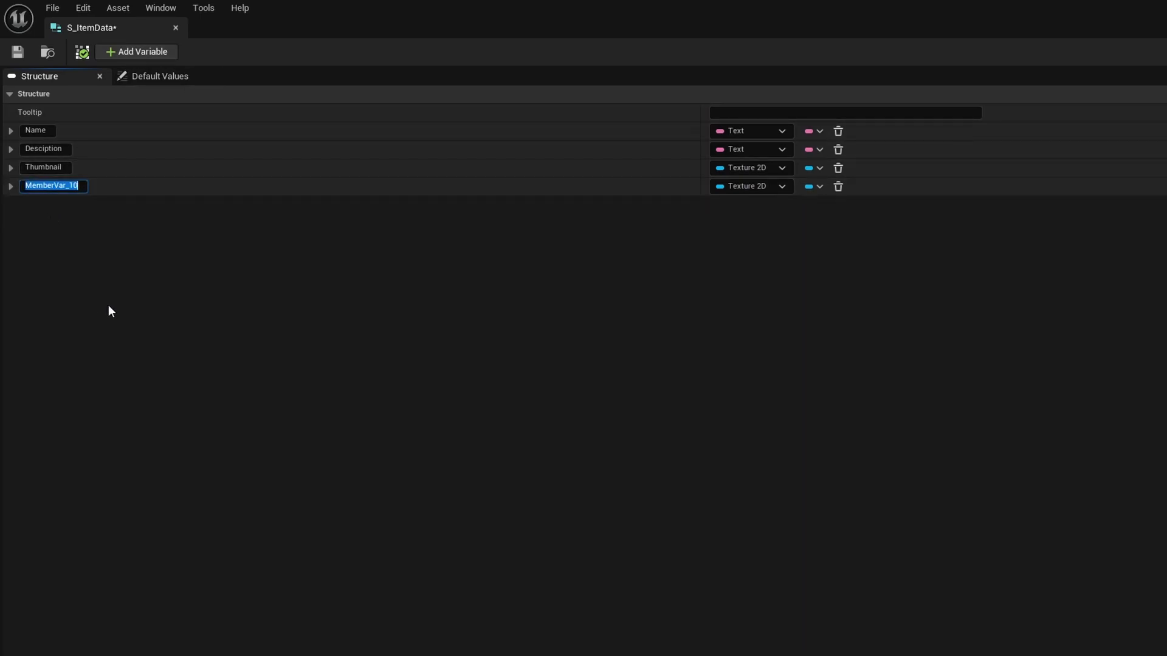
{"action": "type", "text": "Stack Size"}
{"action": "key", "text": "Return"}
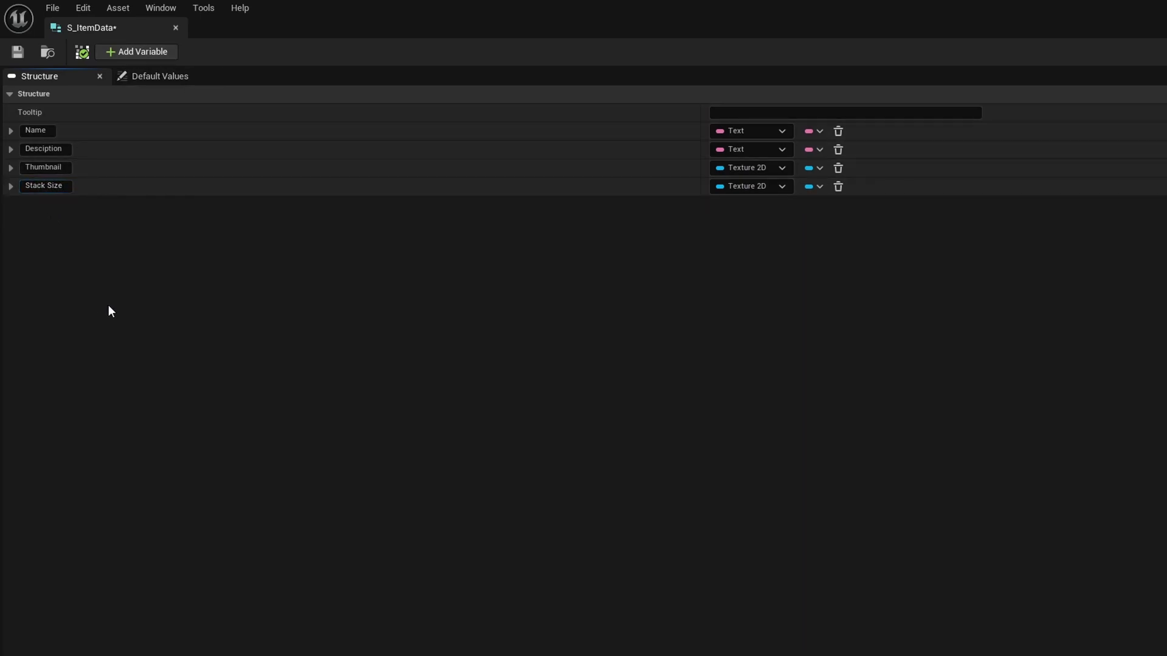
{"action": "left_click", "coordinate": [758, 186]}
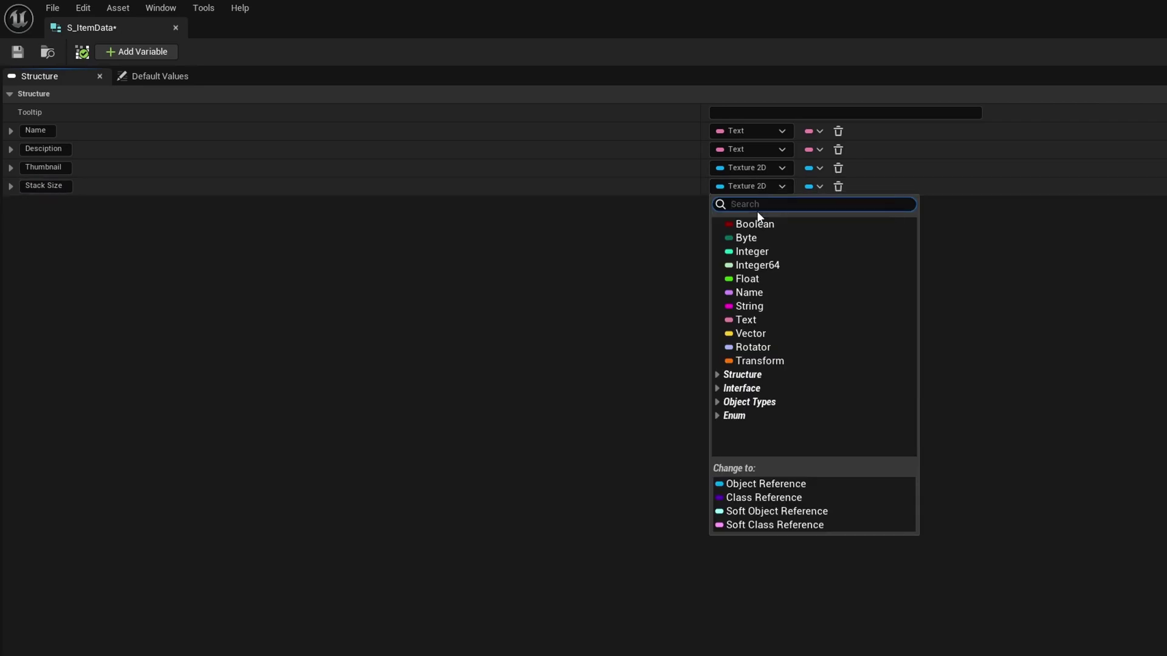
{"action": "left_click", "coordinate": [768, 251]}
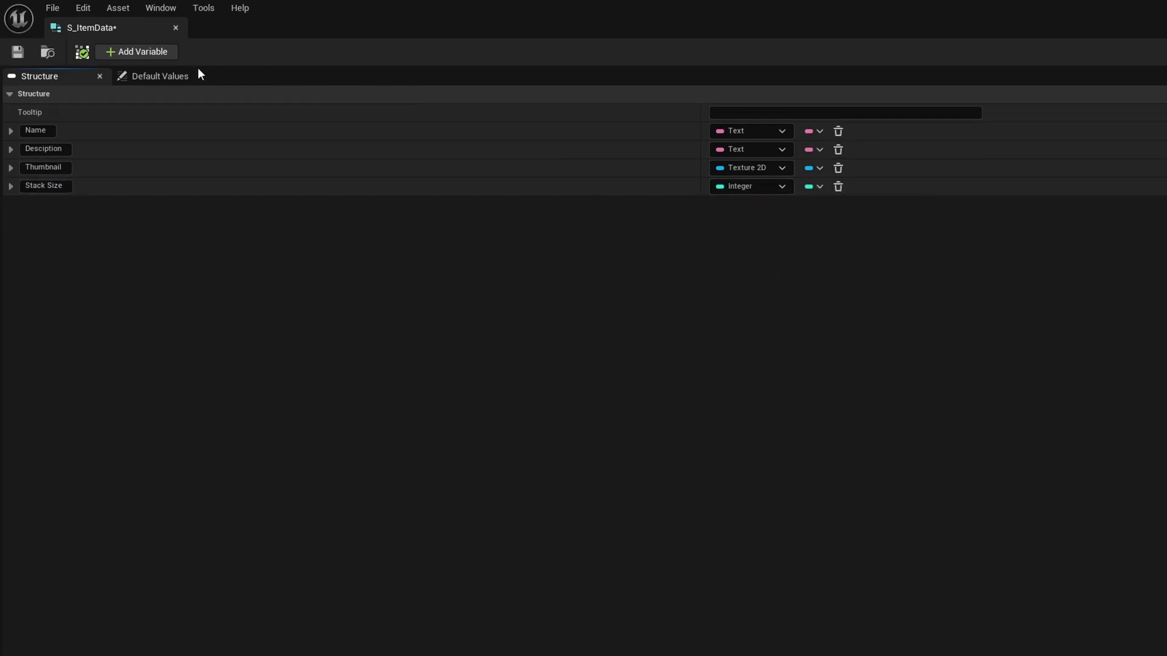
- Add an Item Class member typed as a BP Item Parent class reference
{"action": "left_click", "coordinate": [144, 51]}
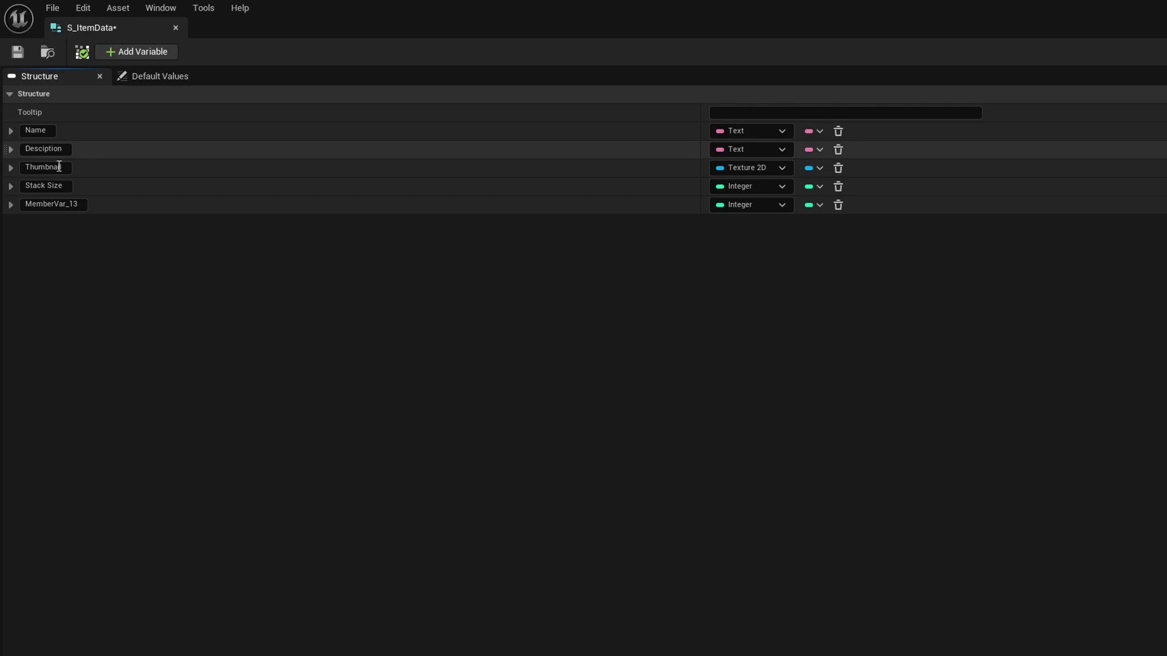
{"action": "left_click", "coordinate": [61, 204]}
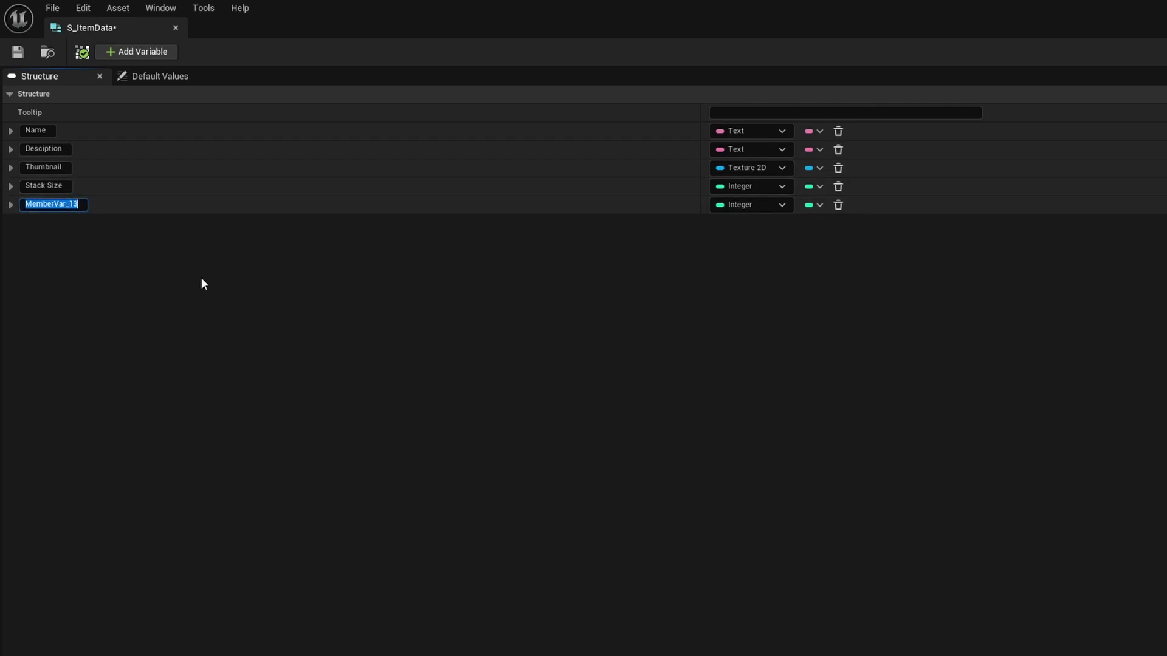
{"action": "type", "text": "Item Class"}
{"action": "key", "text": "Return"}
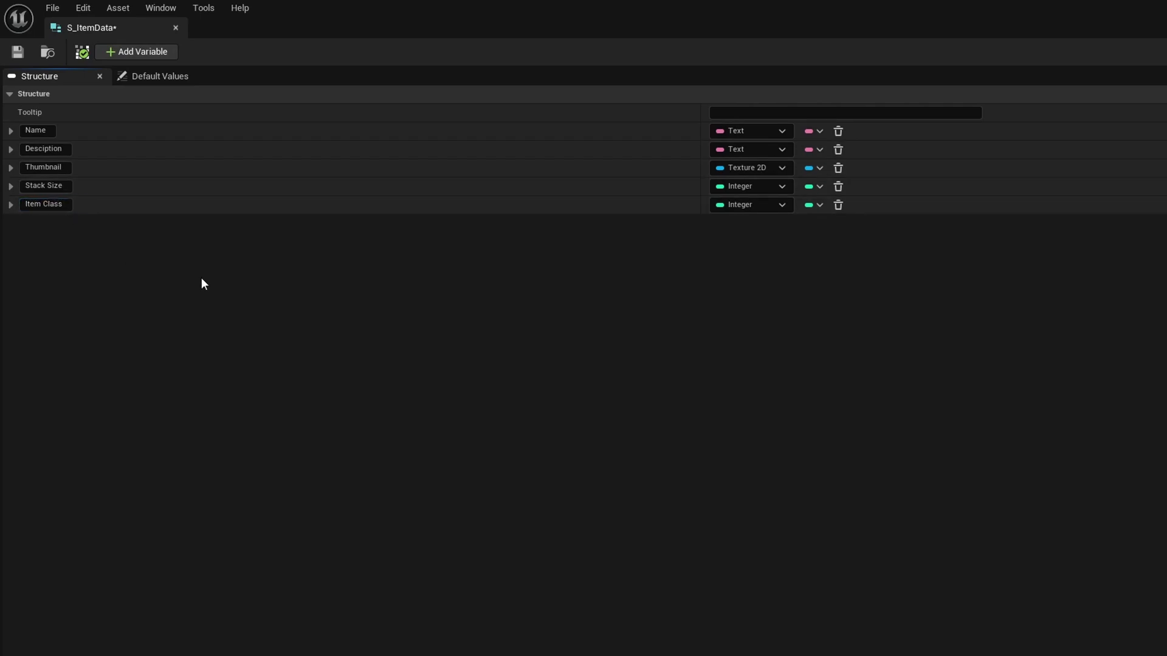
{"action": "left_click", "coordinate": [766, 206]}
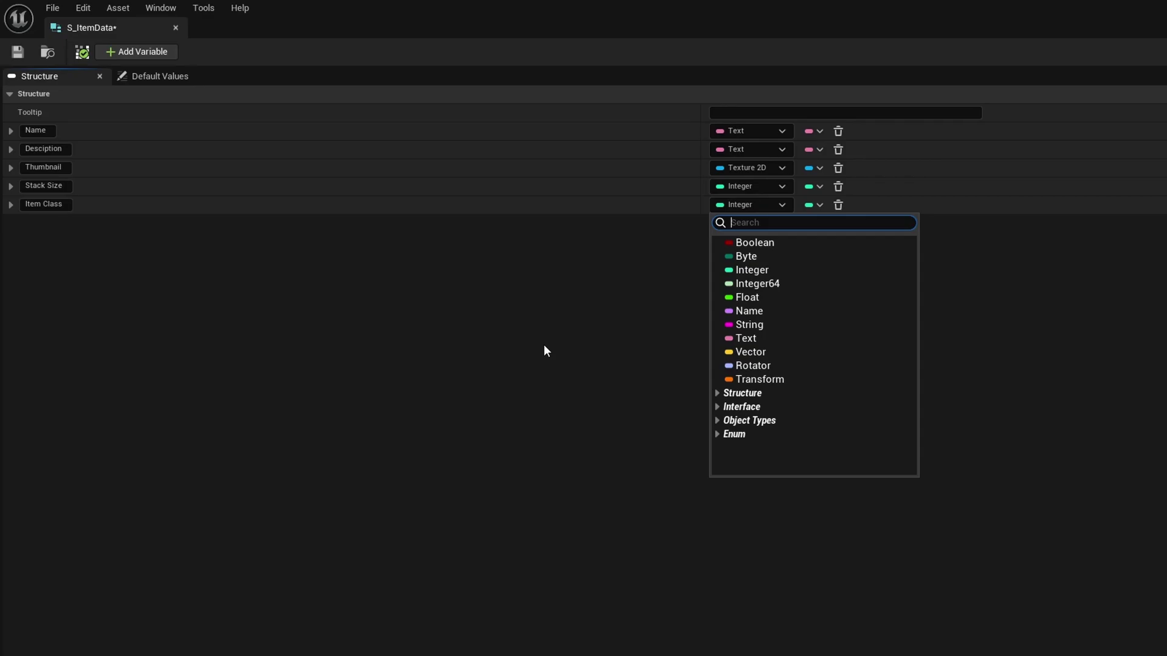
{"action": "type", "text": "Item pa"}
{"action": "left_click", "coordinate": [778, 310]}
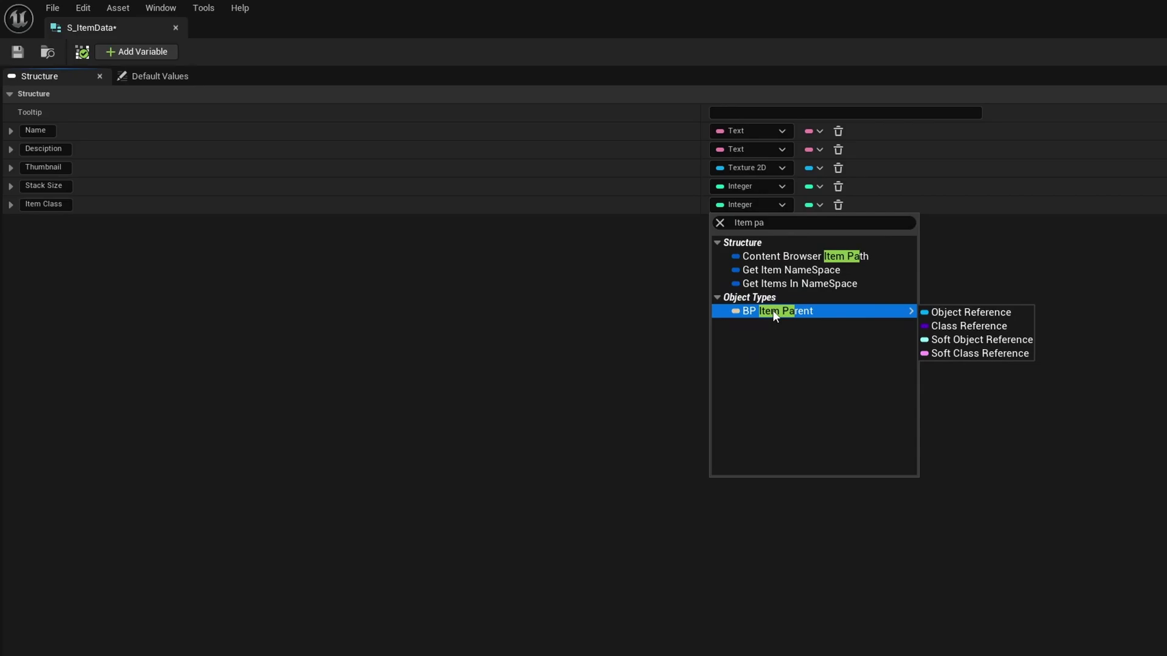
{"action": "left_click", "coordinate": [986, 328]}
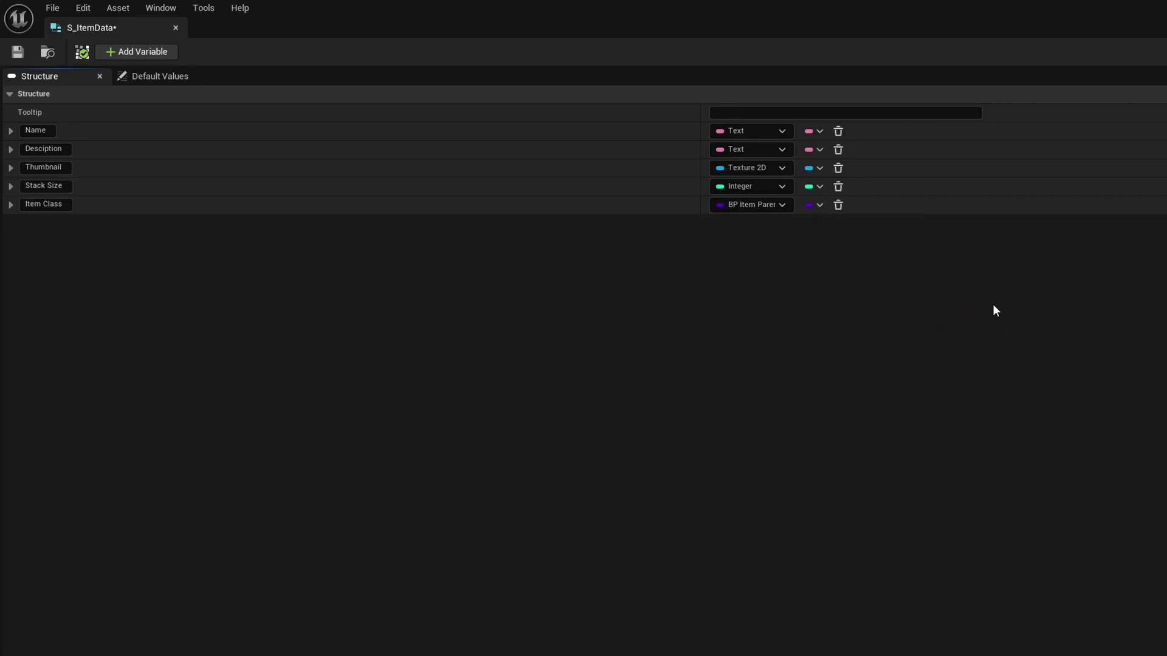
- Add another member variable named Item Type
{"action": "left_click", "coordinate": [119, 54]}
{"action": "left_click", "coordinate": [64, 223]}
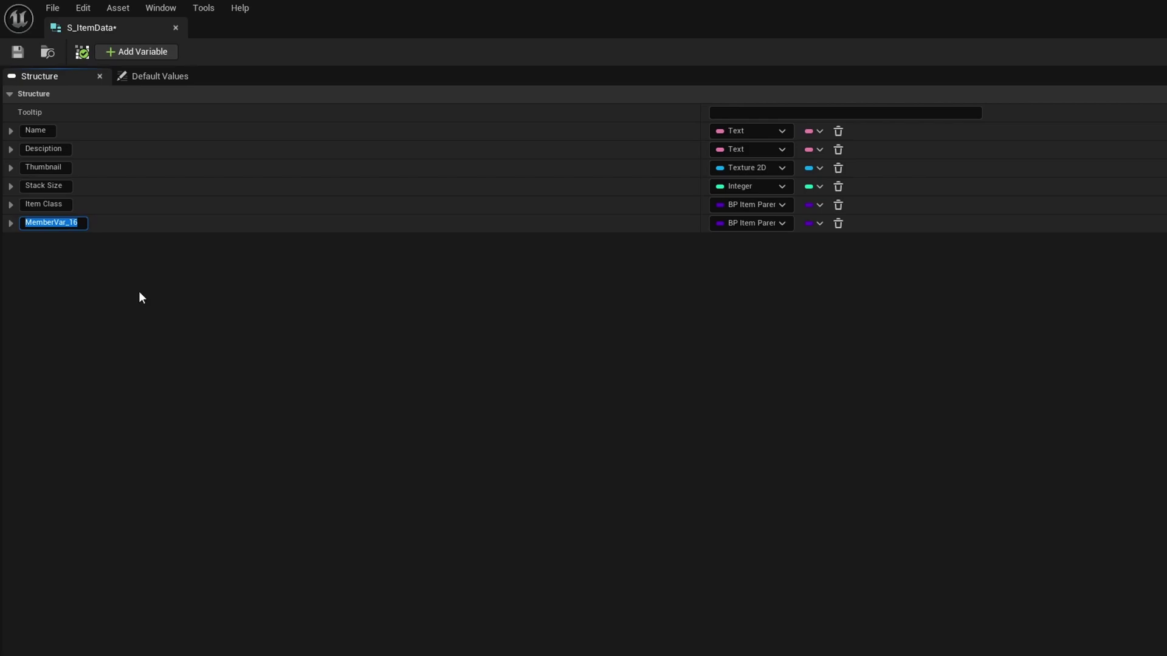
{"action": "type", "text": "Item Type"}
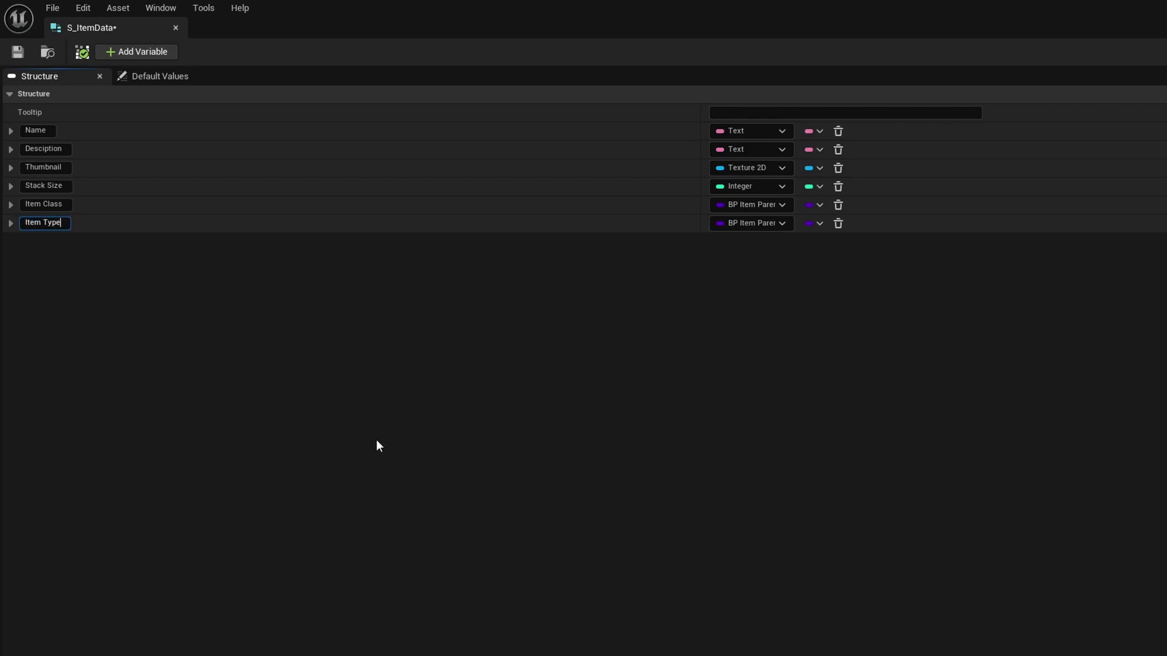
{"action": "key", "text": "Return"}
- Set the Item Type member's type to the E Item Type enum
{"action": "left_click", "coordinate": [731, 227]}
{"action": "type", "text": "E"}
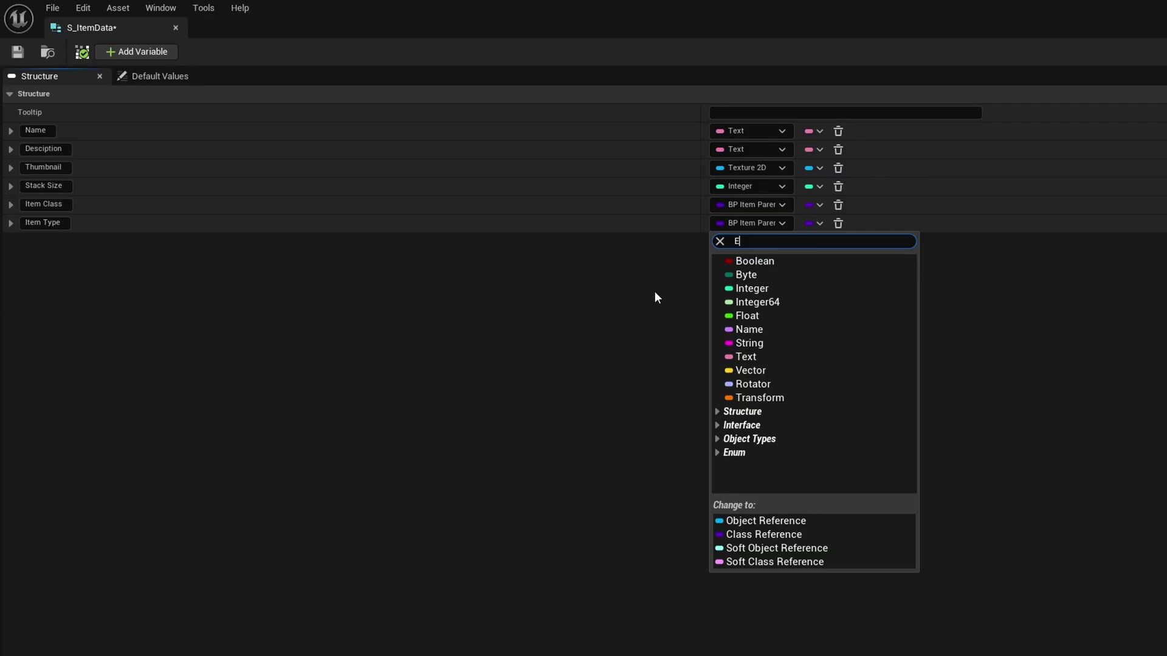
{"action": "type", "text": "_s"}
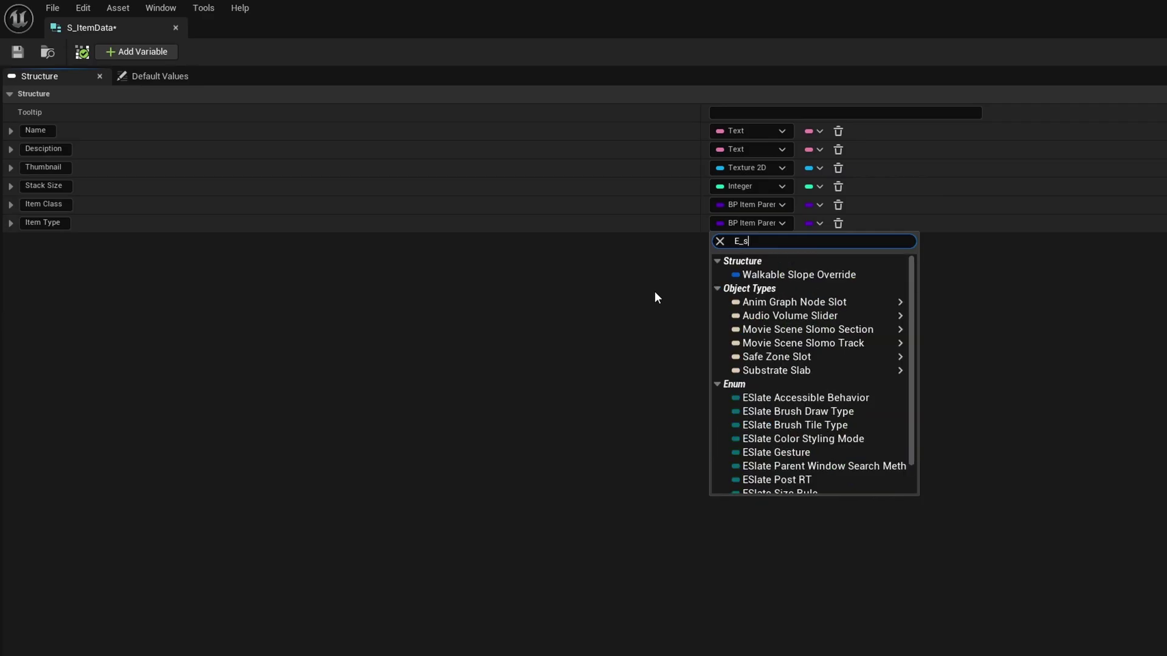
{"action": "key", "text": "BackSpace"}
{"action": "type", "text": "item"}
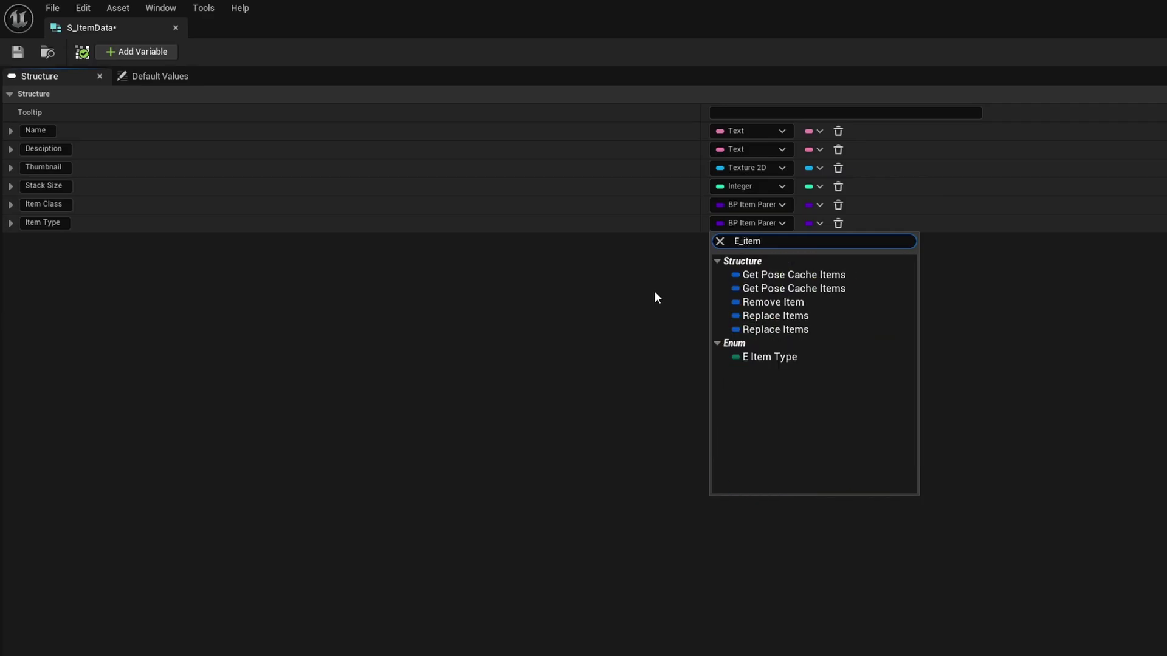
{"action": "left_click", "coordinate": [769, 357]}
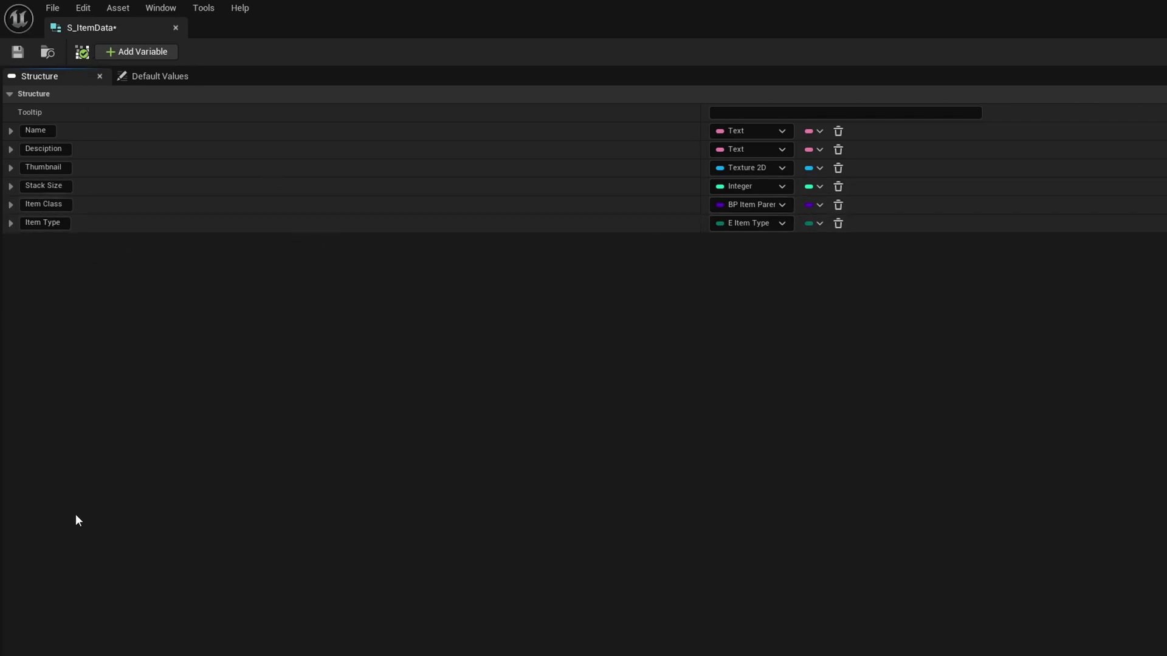
- Add a Health member of type Float
{"action": "left_click", "coordinate": [109, 52]}
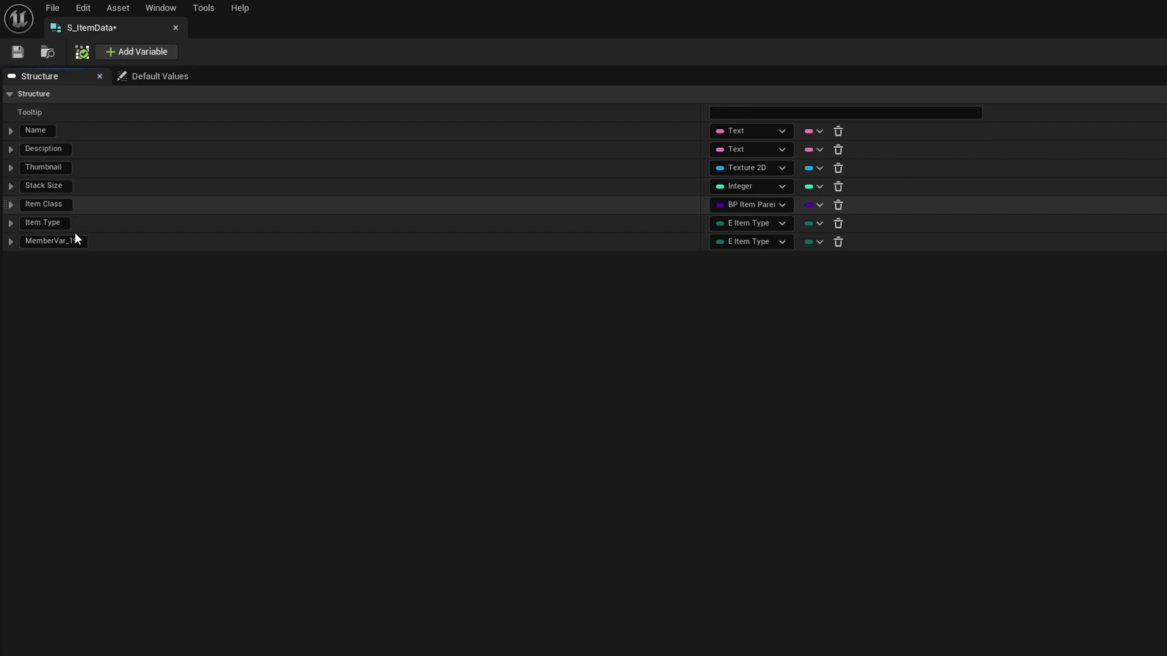
{"action": "double_click", "coordinate": [52, 240]}
{"action": "type", "text": "Health"}
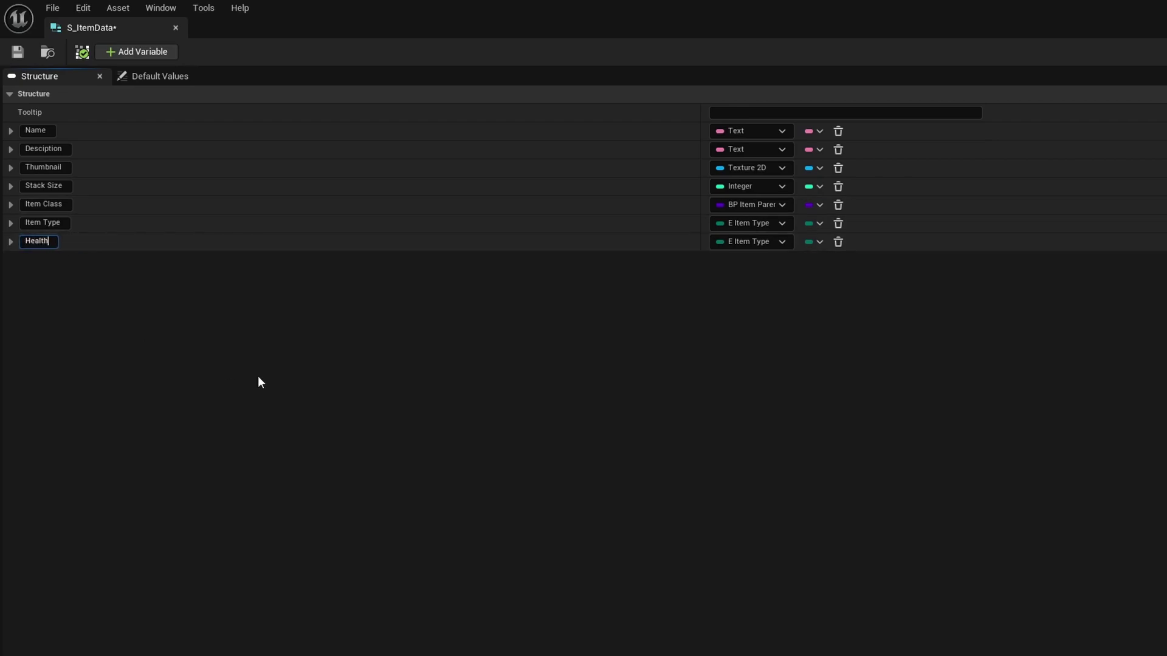
{"action": "key", "text": "Return"}
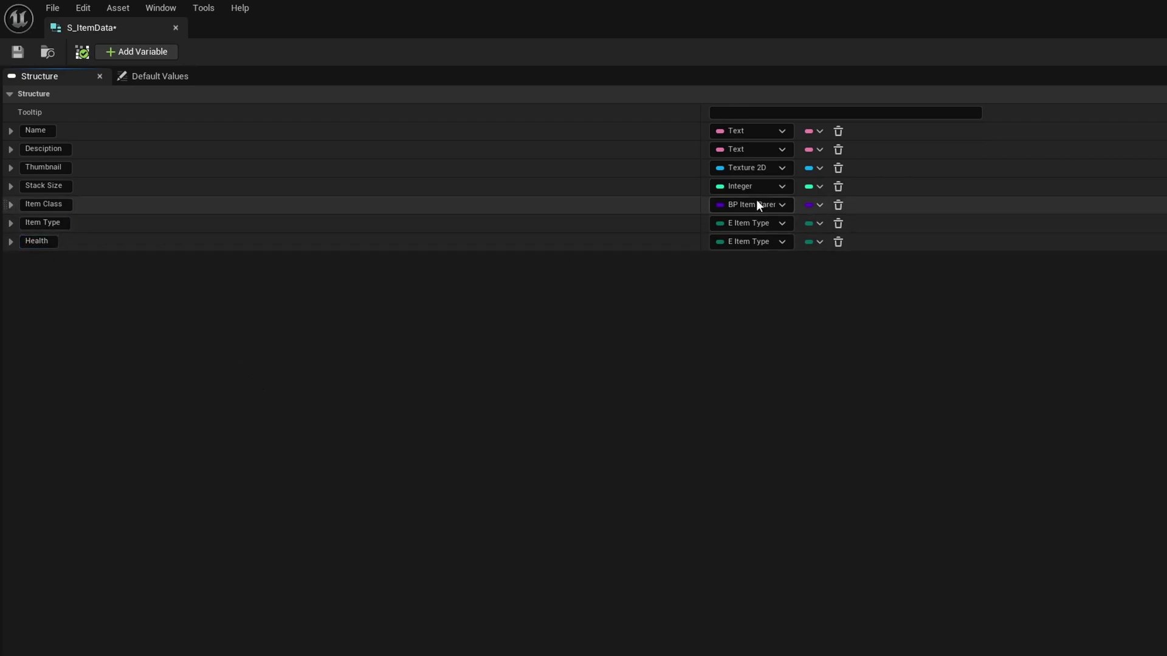
{"action": "left_click", "coordinate": [767, 241]}
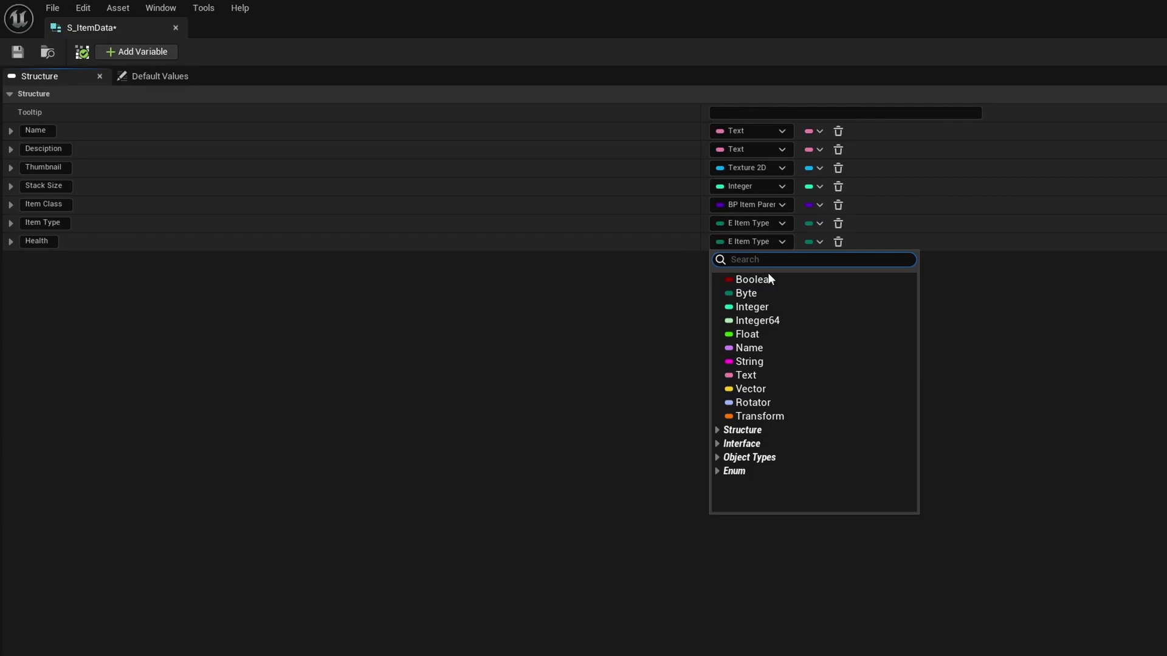
{"action": "left_click", "coordinate": [756, 335]}
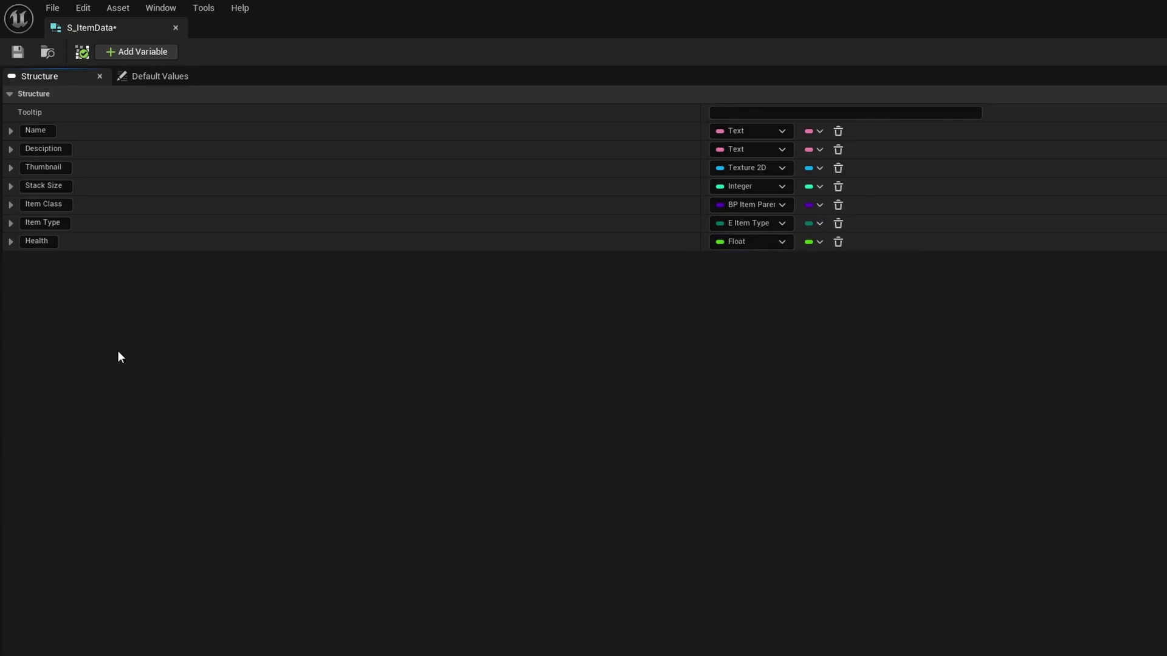
- Add an Item Category member of type Text
{"action": "left_click", "coordinate": [131, 52]}
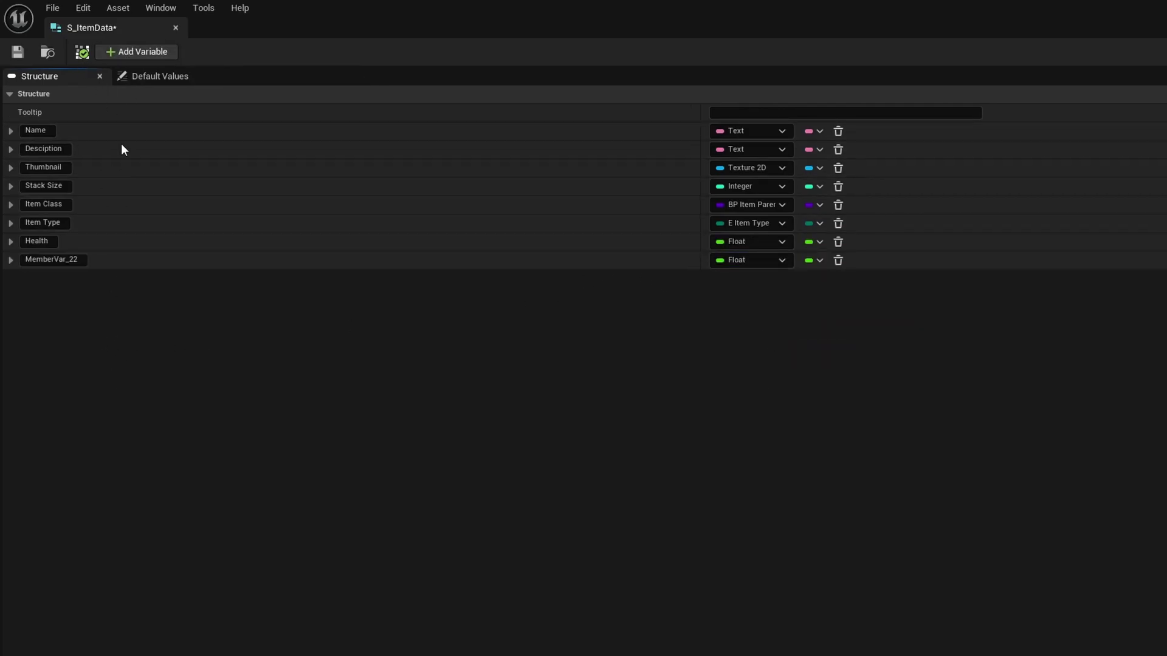
{"action": "double_click", "coordinate": [53, 259]}
{"action": "type", "text": "Item"}
{"action": "type", "text": "Category"}
{"action": "left_click", "coordinate": [768, 261]}
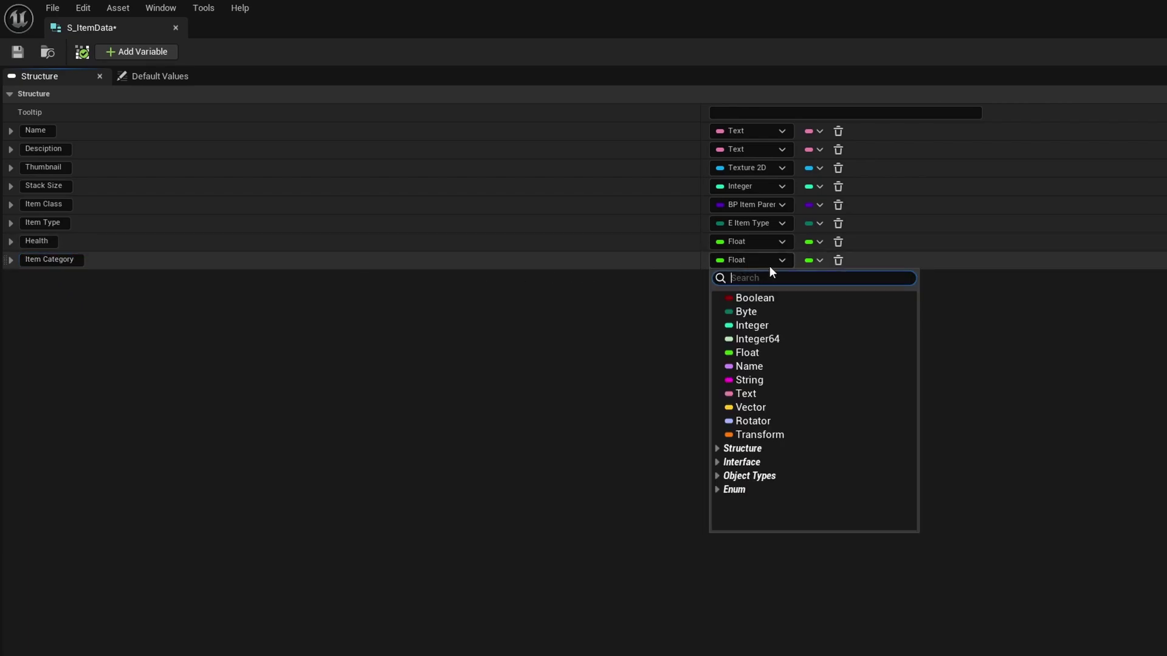
{"action": "left_click", "coordinate": [757, 394]}
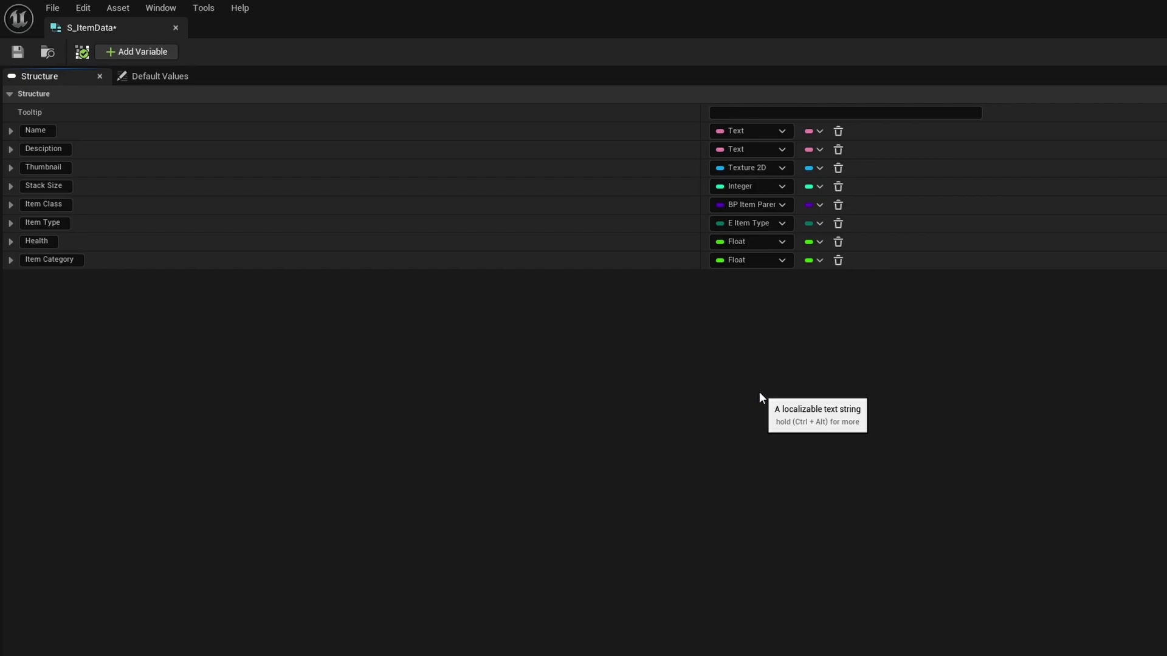
- Save and close the S_ItemData structure editor
{"action": "left_click", "coordinate": [20, 53]}
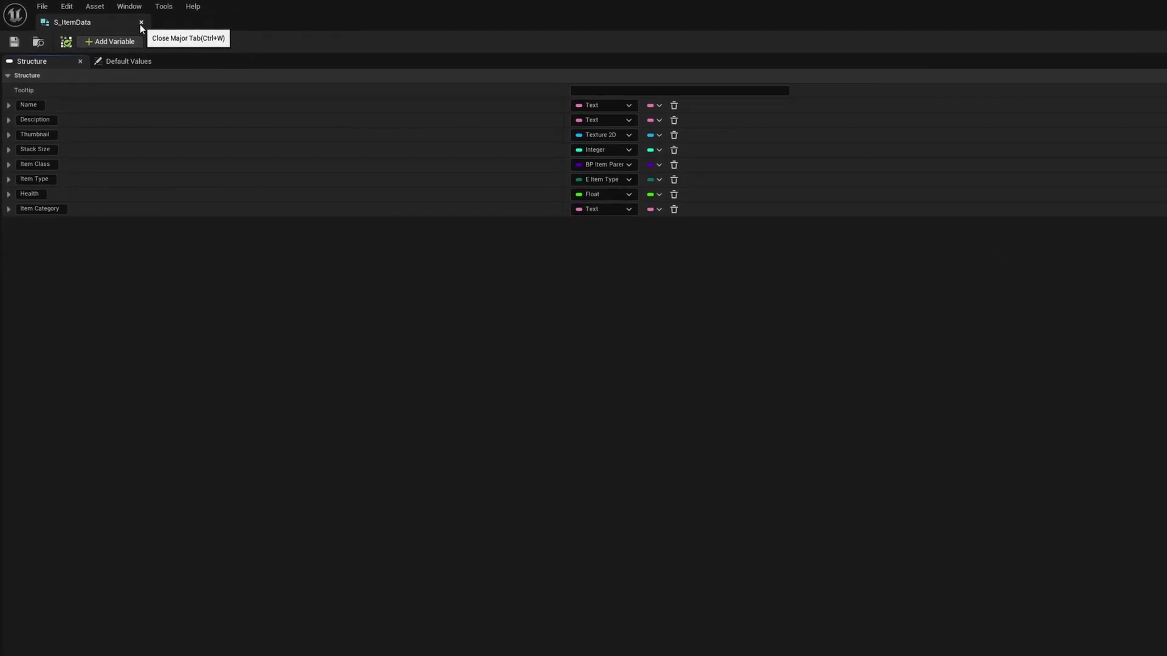
{"action": "left_click", "coordinate": [141, 22]}
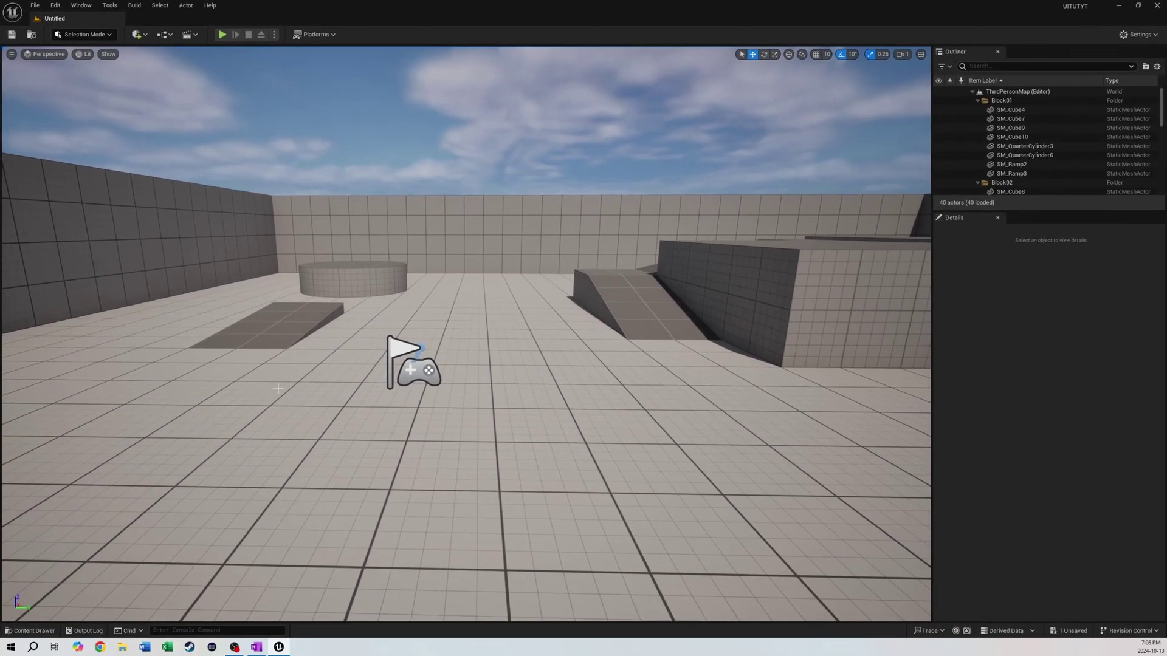
{"action": "key", "text": "ctrl+space"}
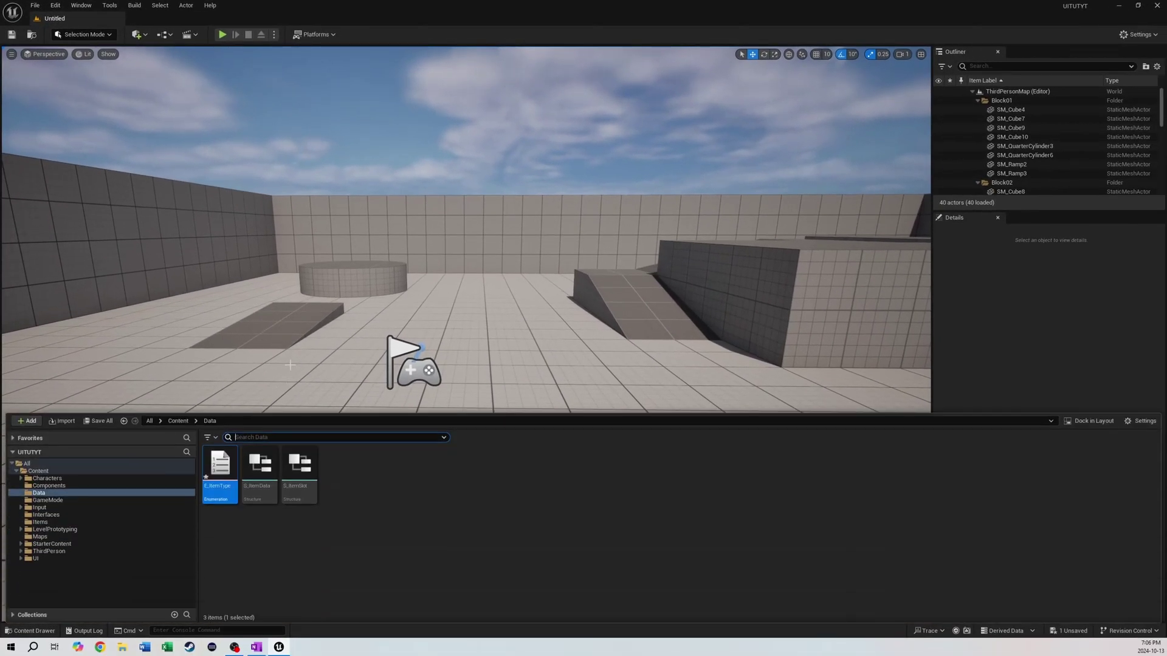
- Create a Data Table in the Data folder with S_ItemData as its row structure
{"action": "right_click", "coordinate": [339, 517]}
{"action": "mouse_move", "coordinate": [387, 431]}
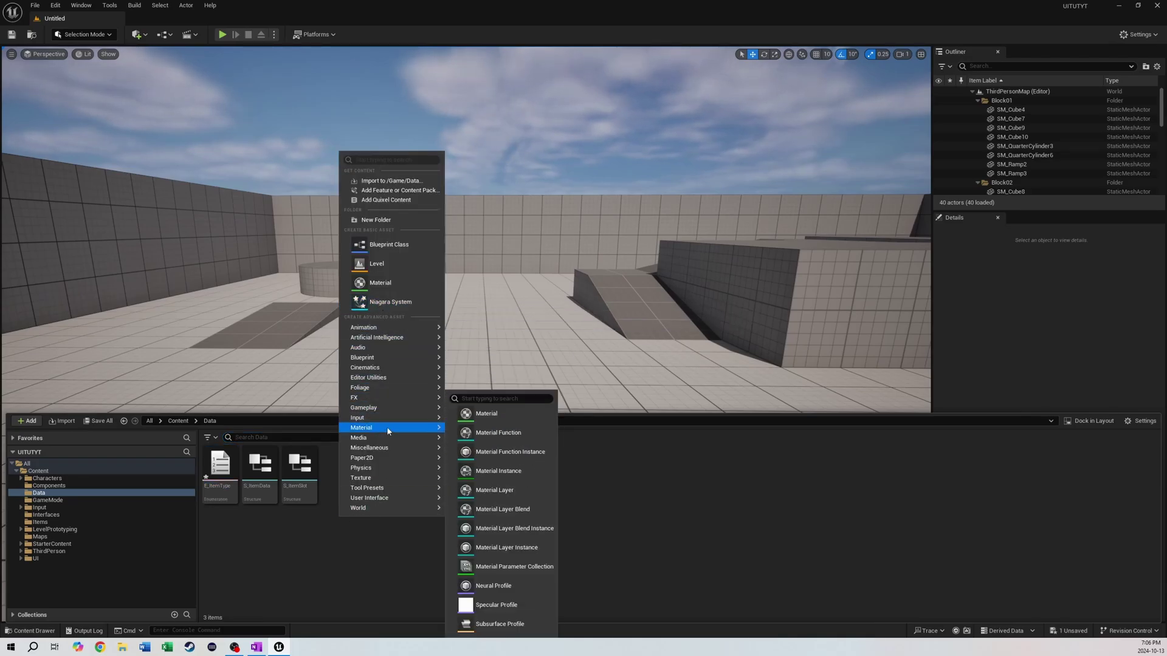
{"action": "mouse_move", "coordinate": [371, 452]}
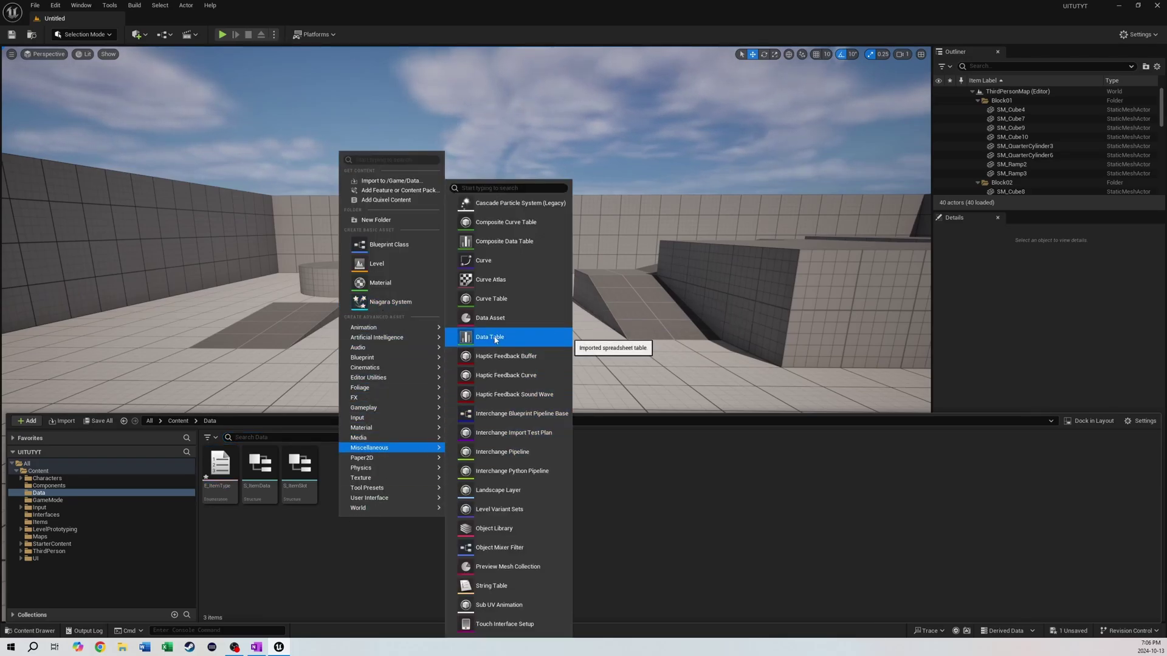
{"action": "left_click", "coordinate": [495, 340]}
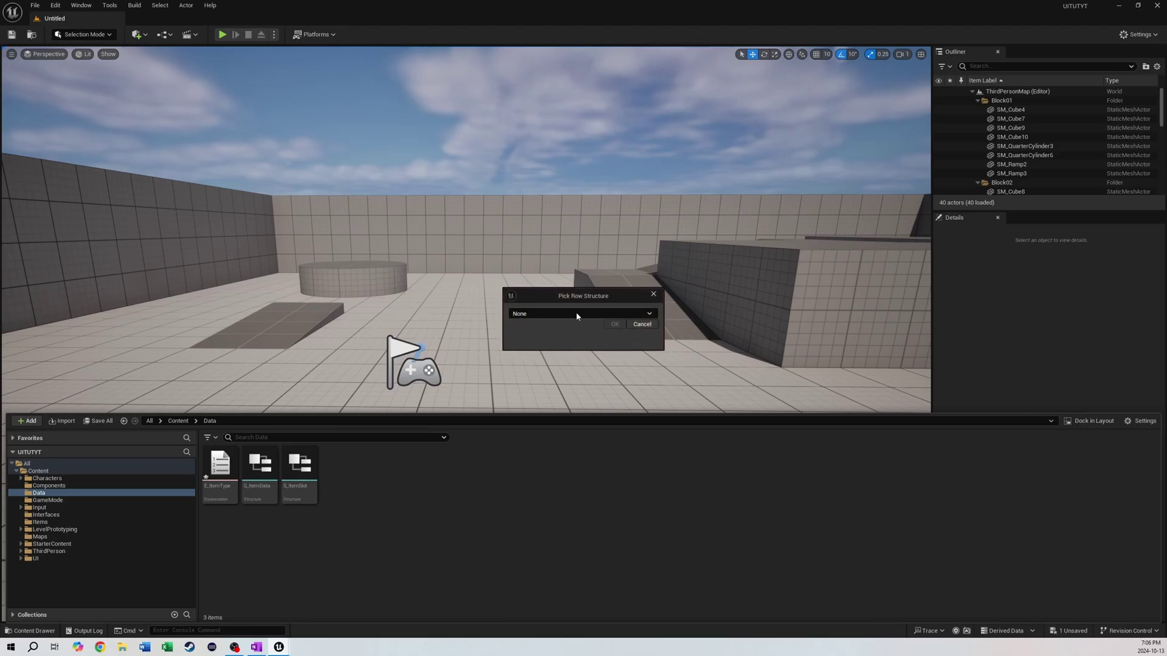
{"action": "left_click", "coordinate": [546, 313]}
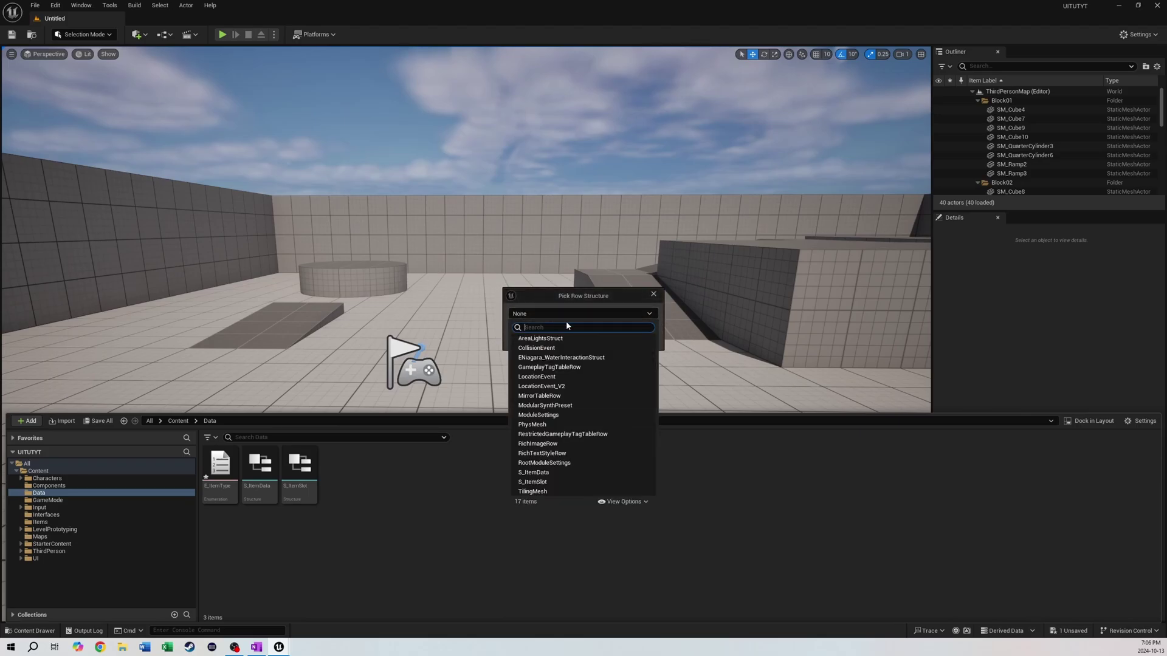
{"action": "left_click", "coordinate": [529, 473]}
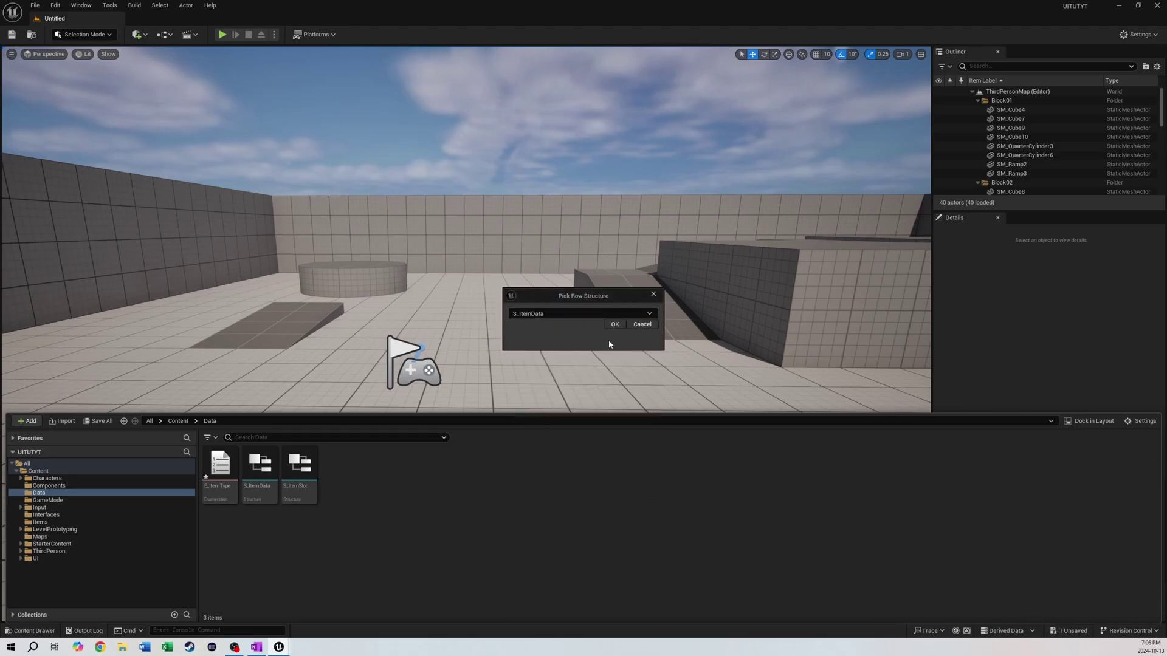
{"action": "left_click", "coordinate": [615, 324]}
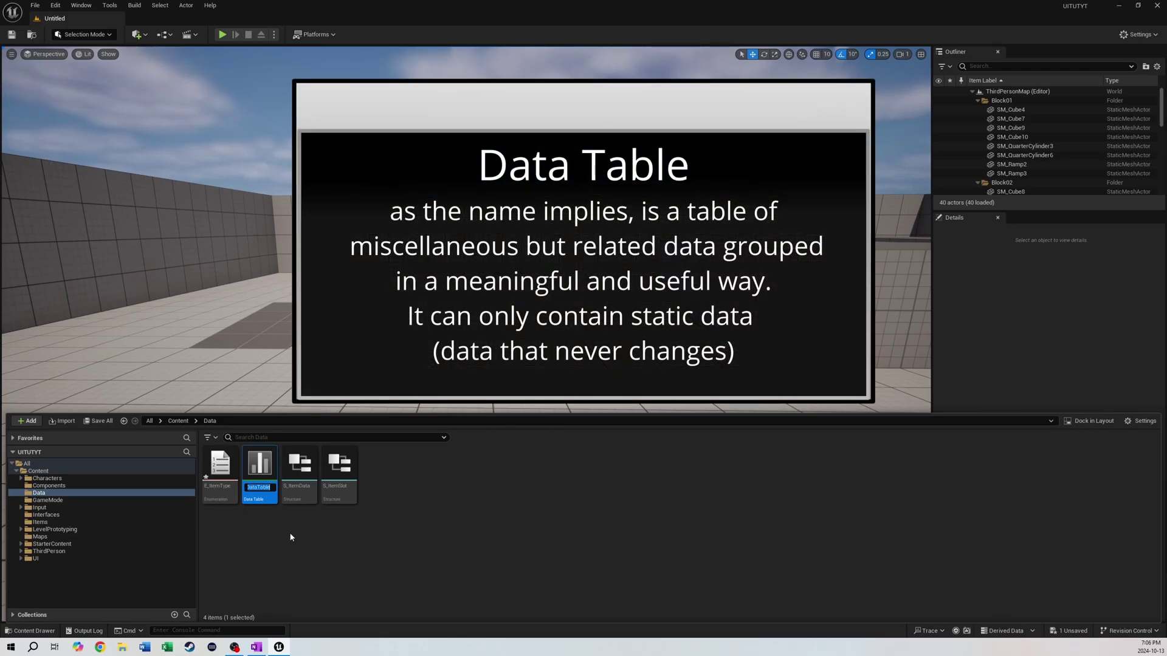
- Name the new Data Table asset ItemDataTable
{"action": "type", "text": "ItemDqat"}
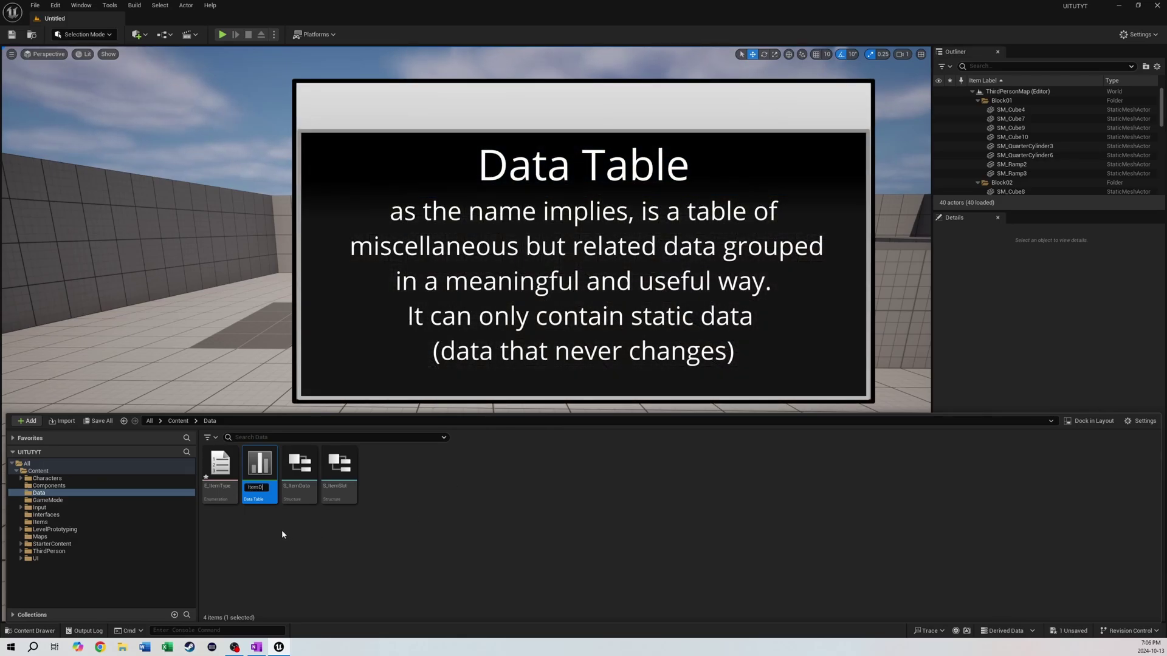
{"action": "key", "text": "BackSpace"}
{"action": "key", "text": "BackSpace"}
{"action": "key", "text": "BackSpace"}
{"action": "type", "text": "ataTable"}
{"action": "key", "text": "Return"}
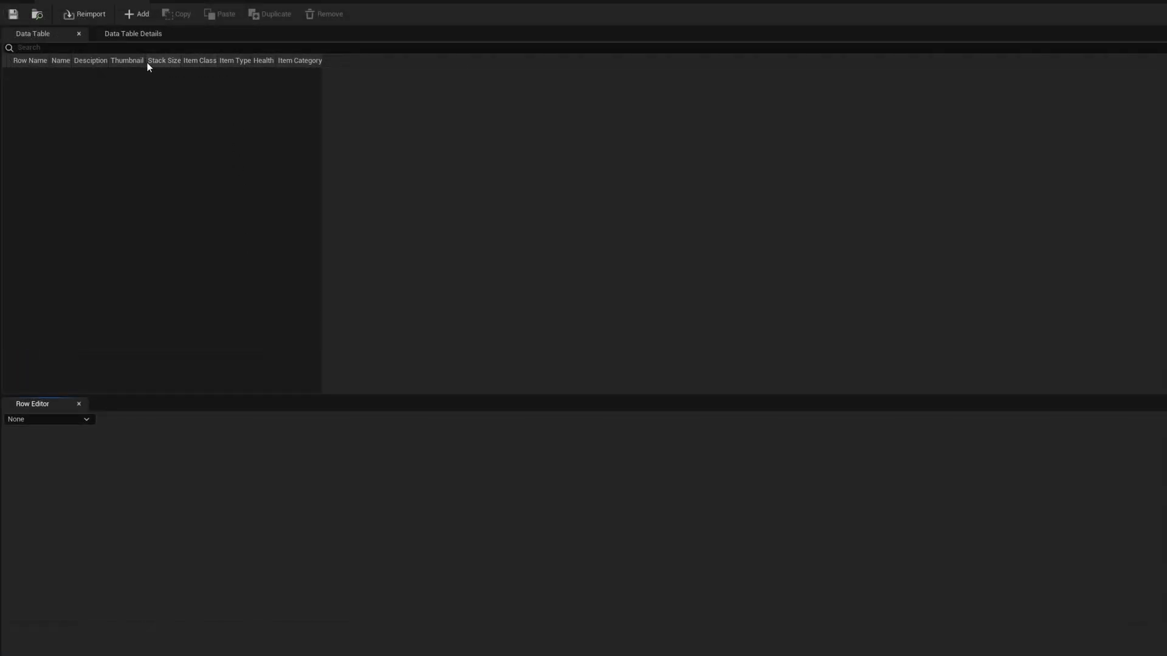
- Add a first row to the table and rename it Apple
{"action": "left_click", "coordinate": [144, 15]}
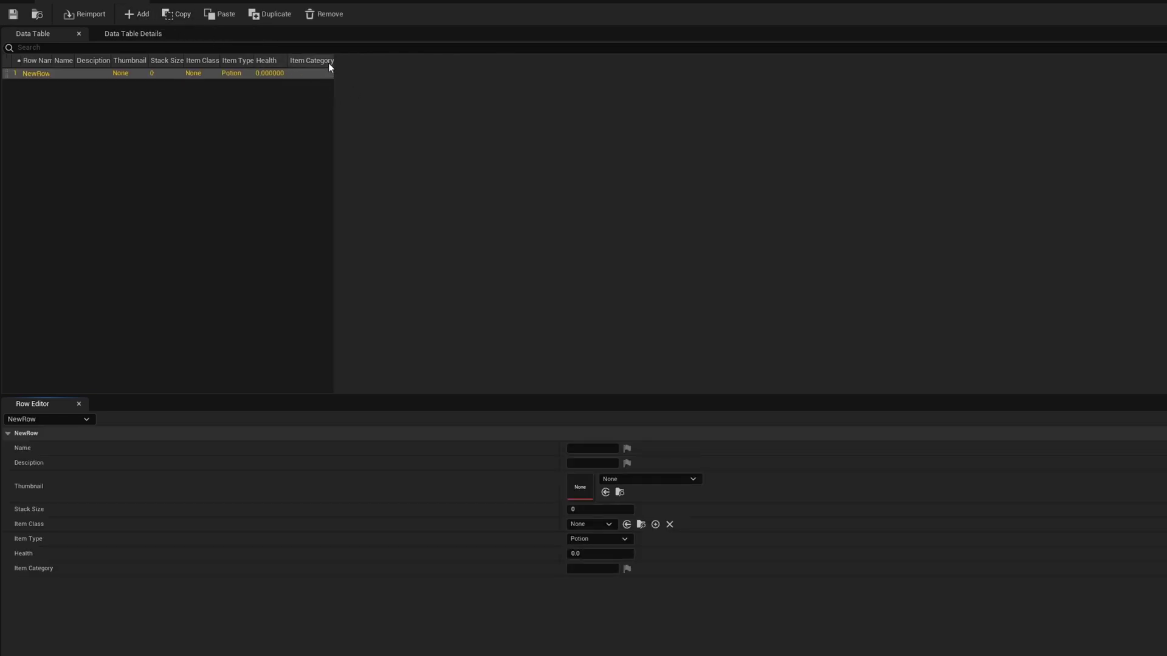
{"action": "double_click", "coordinate": [30, 74]}
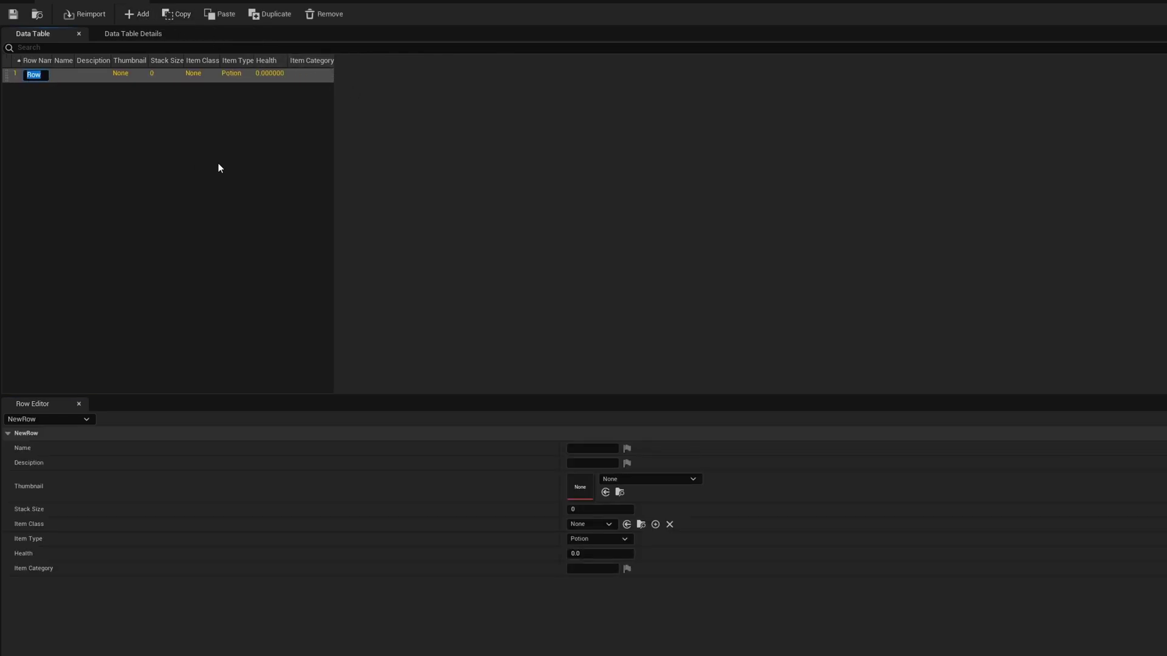
{"action": "type", "text": "Apple"}
{"action": "key", "text": "Return"}
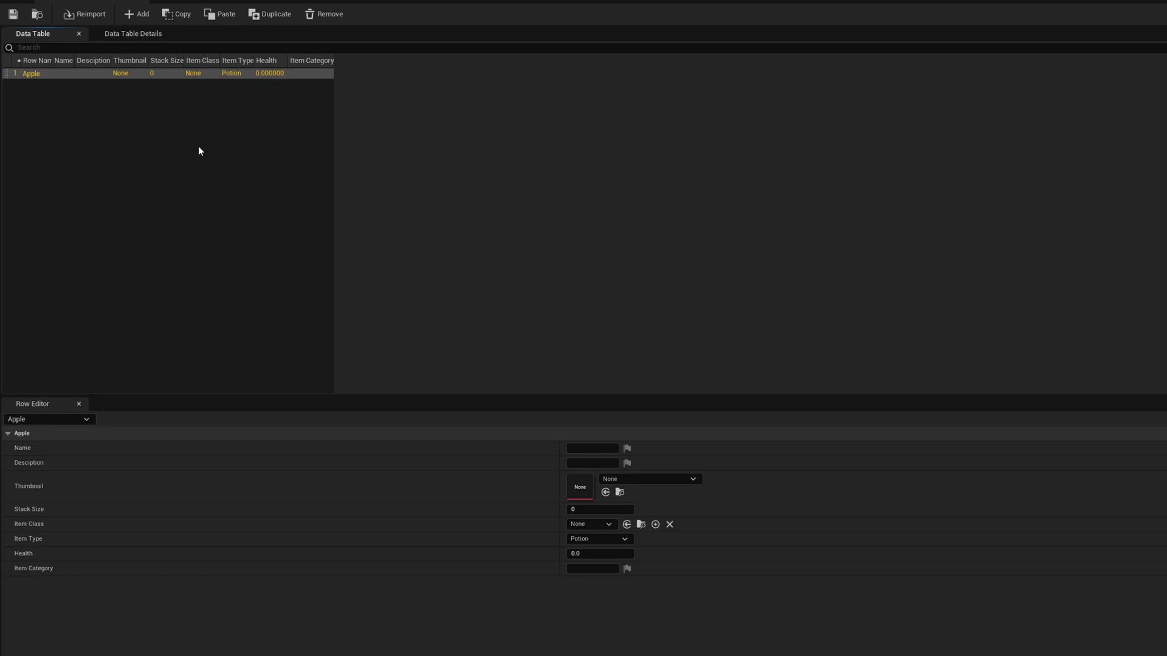
{"action": "key", "text": "ctrl+space"}
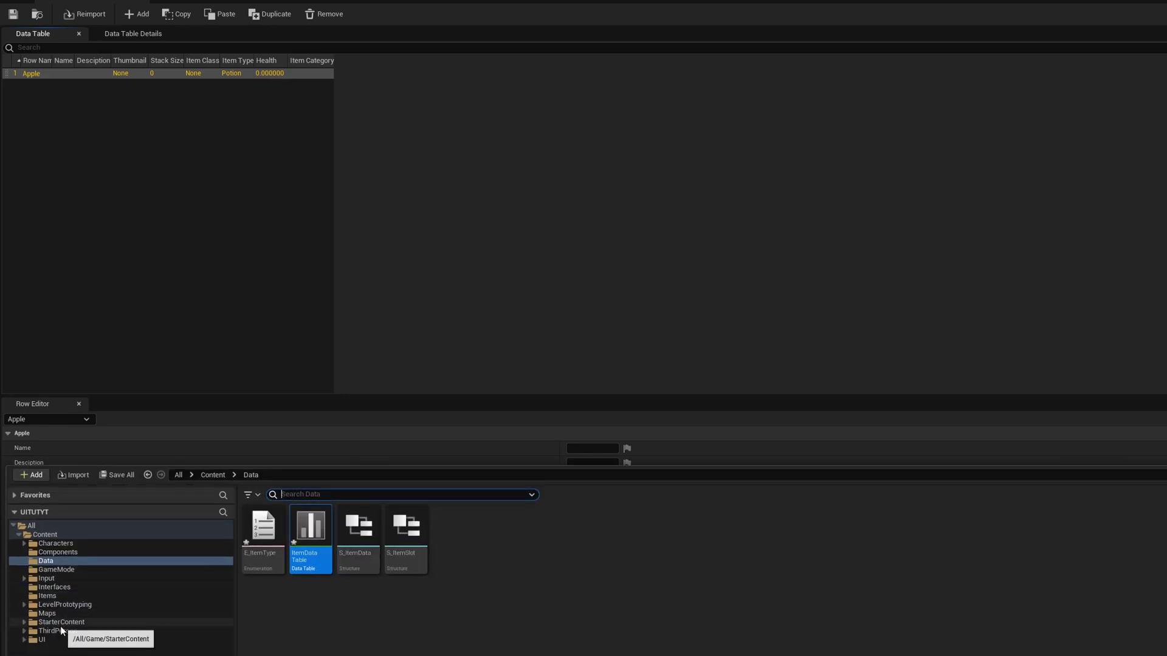
- In the Items folder, create BP_Apple and BP_Wood as child blueprints of BP_ItemParent
{"action": "left_click", "coordinate": [63, 596]}
{"action": "left_click", "coordinate": [287, 608]}
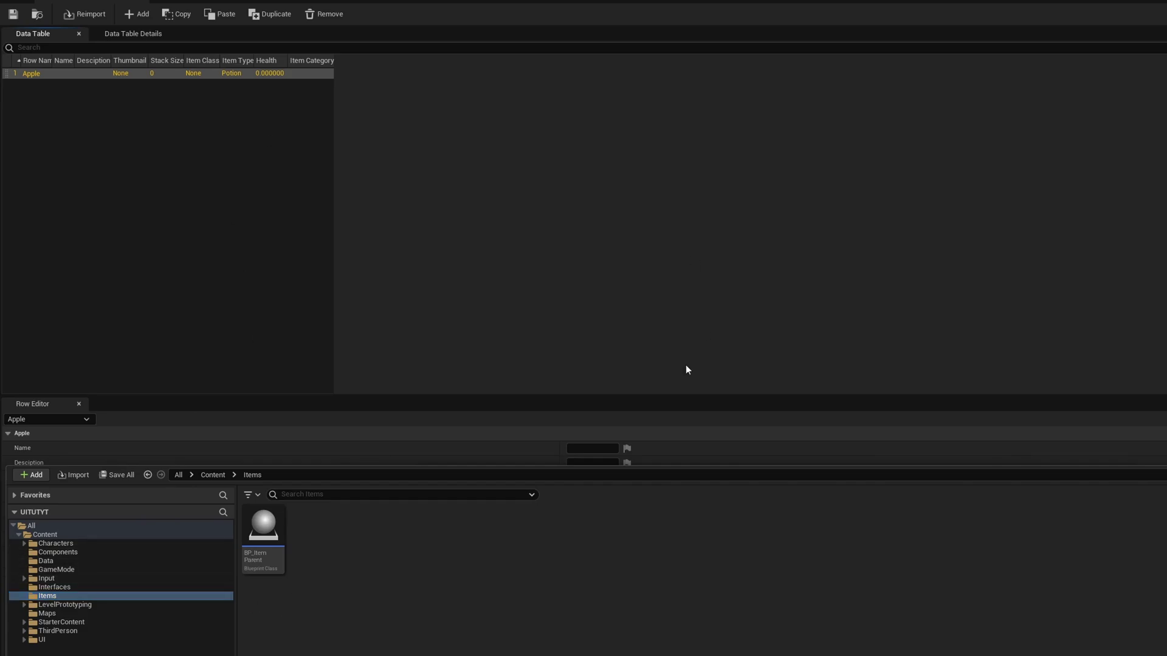
{"action": "left_click", "coordinate": [266, 563]}
{"action": "right_click", "coordinate": [266, 563]}
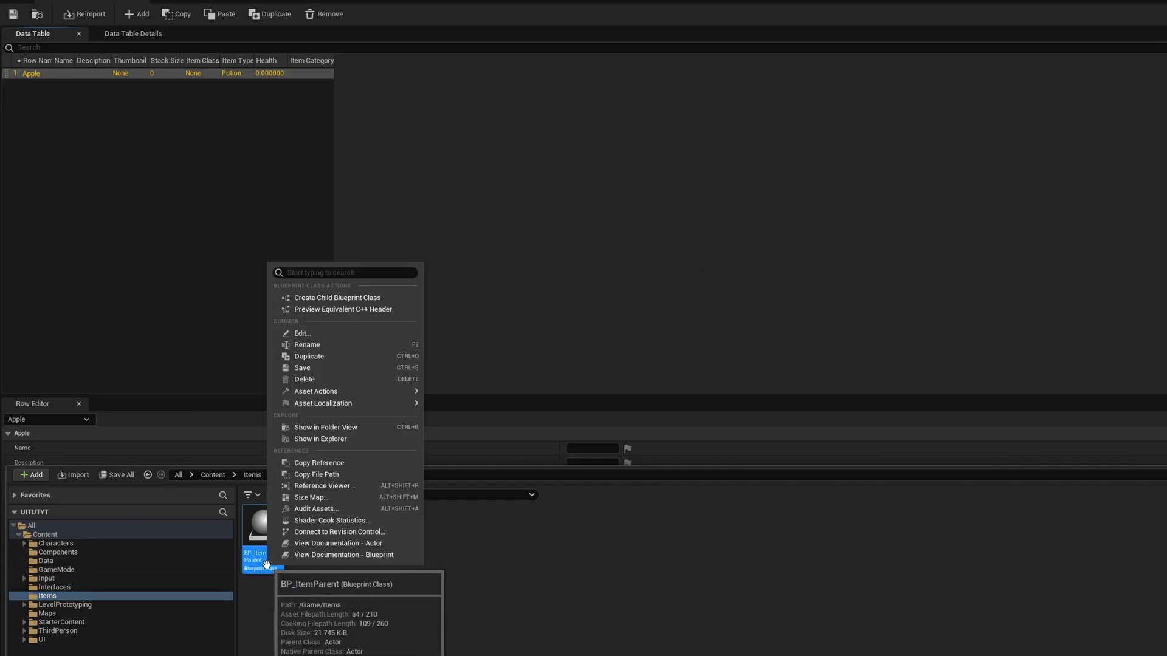
{"action": "left_click", "coordinate": [333, 298]}
{"action": "type", "text": "BP"}
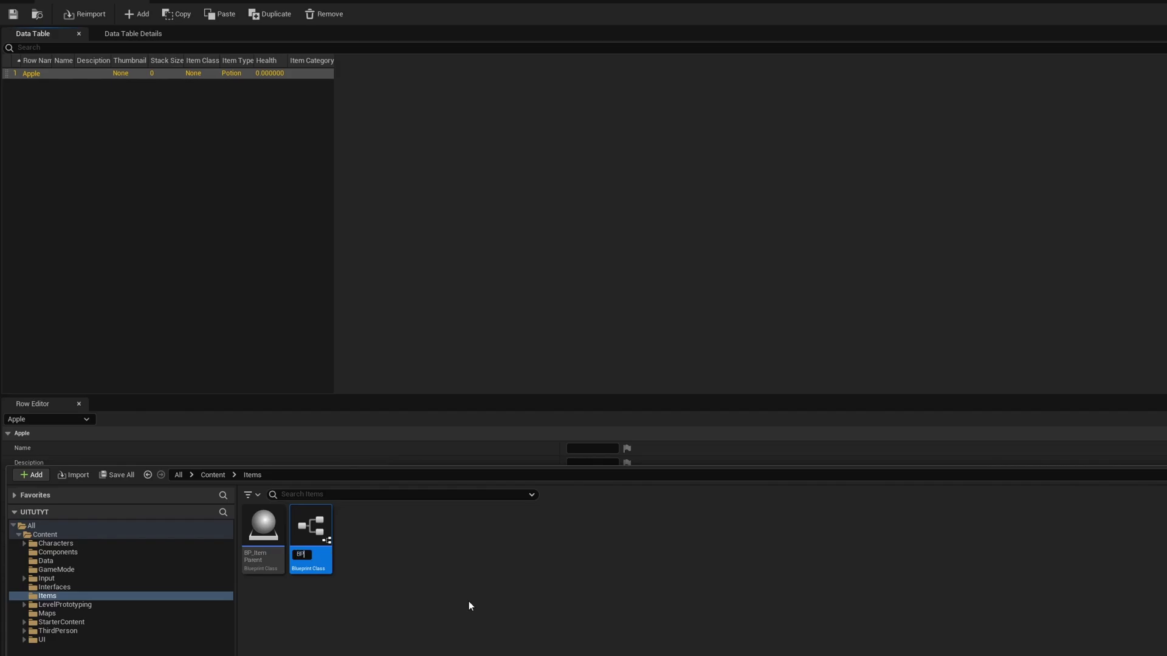
{"action": "type", "text": "_Ap"}
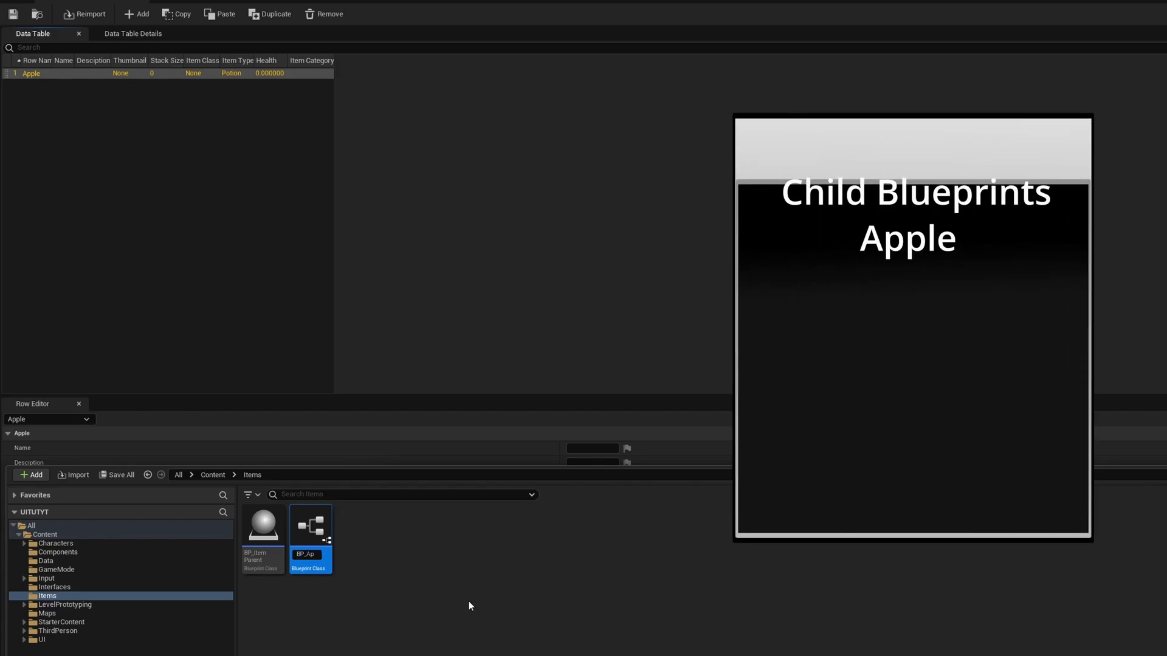
{"action": "type", "text": "ple"}
{"action": "key", "text": "Return"}
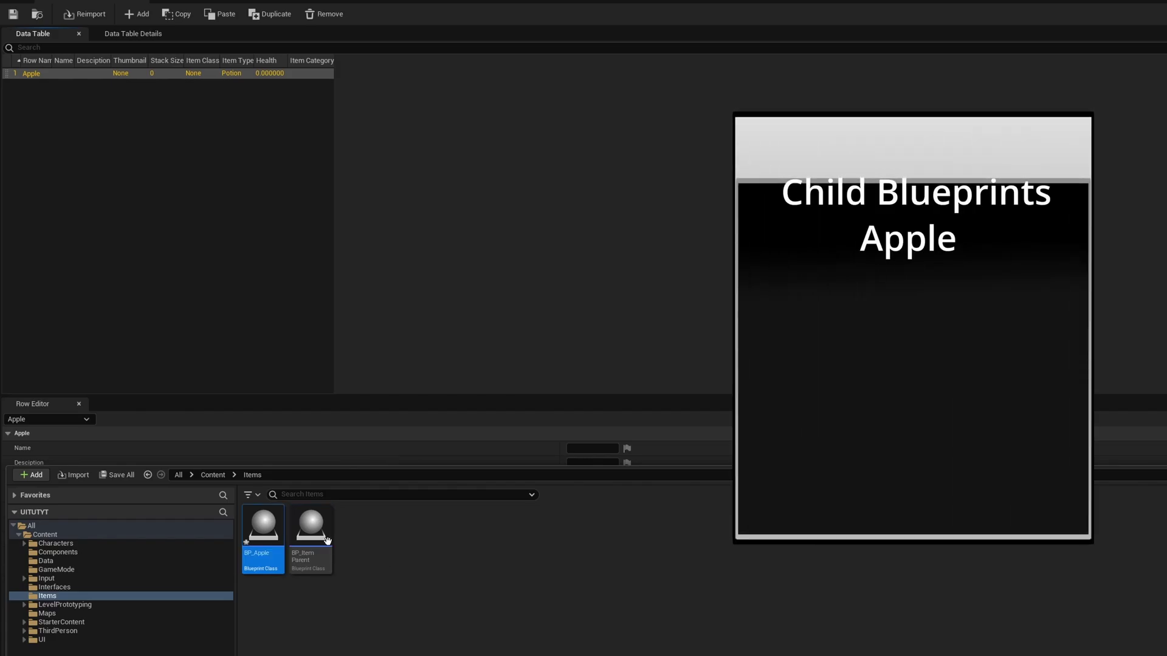
{"action": "right_click", "coordinate": [310, 528]}
{"action": "left_click", "coordinate": [389, 269]}
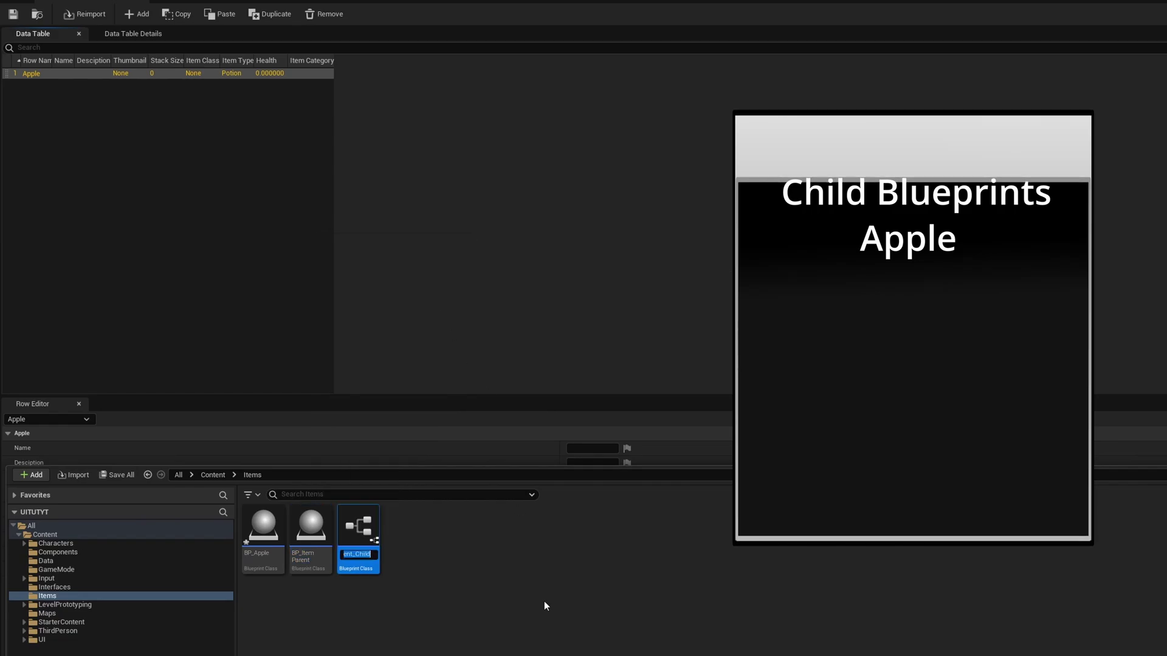
{"action": "type", "text": "BP_Wood"}
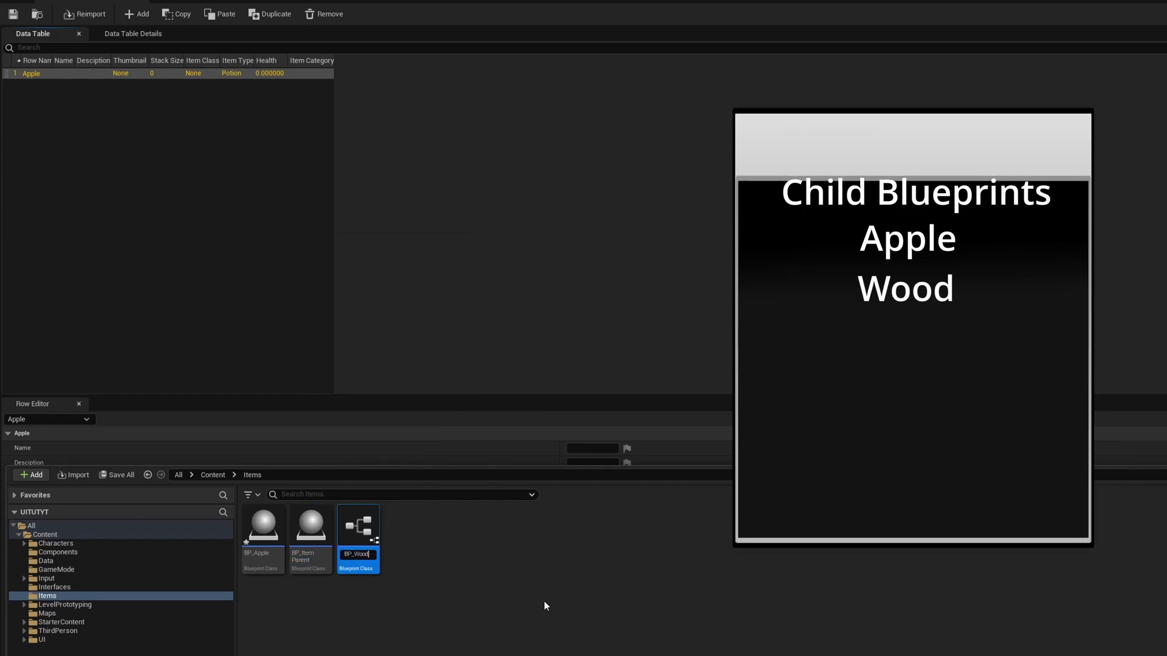
{"action": "key", "text": "Return"}
- Create BP_Stone, BP_Brick and BP_Potion child blueprints of BP_ItemParent
{"action": "right_click", "coordinate": [313, 527]}
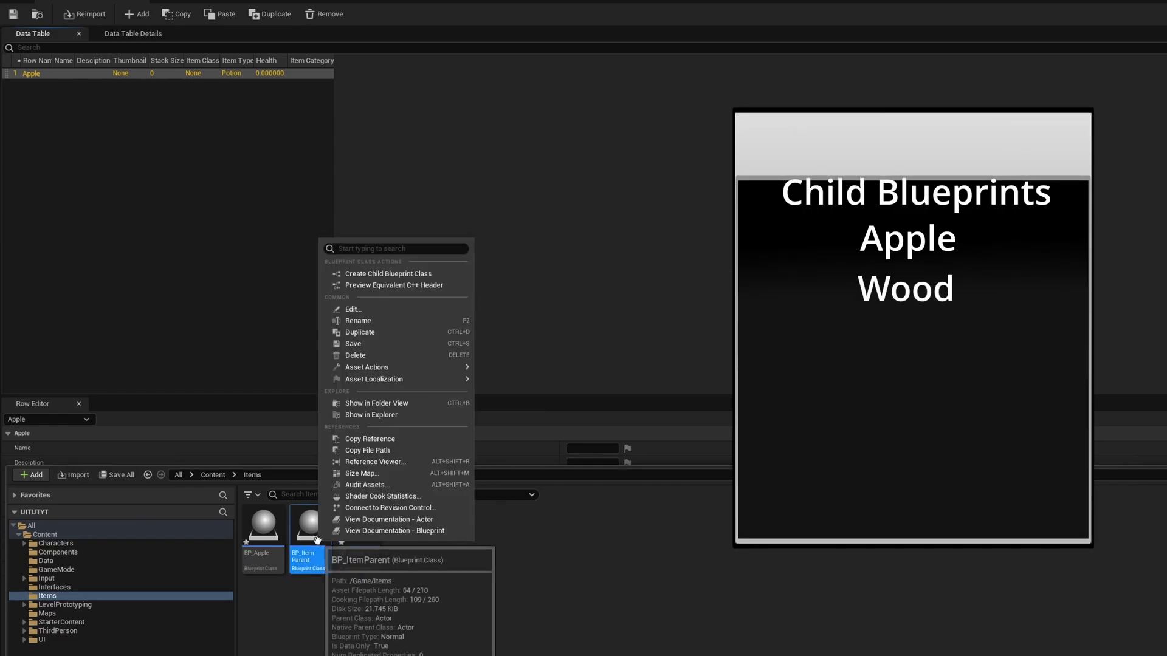
{"action": "left_click", "coordinate": [380, 271]}
{"action": "type", "text": "BP_"}
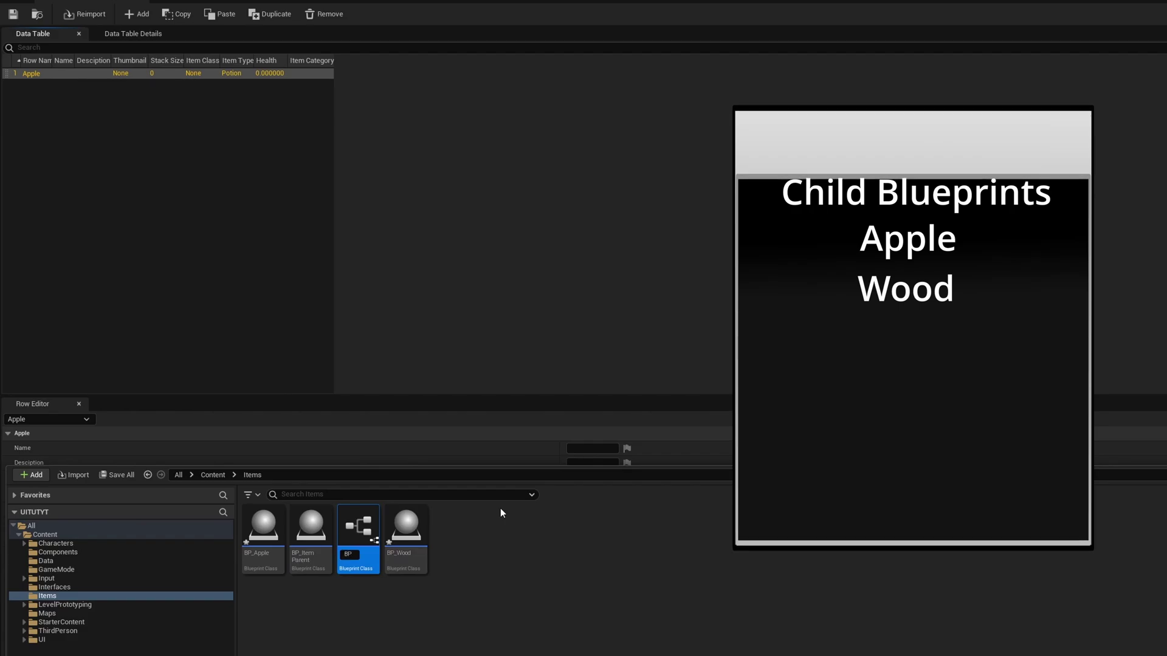
{"action": "type", "text": "Stone"}
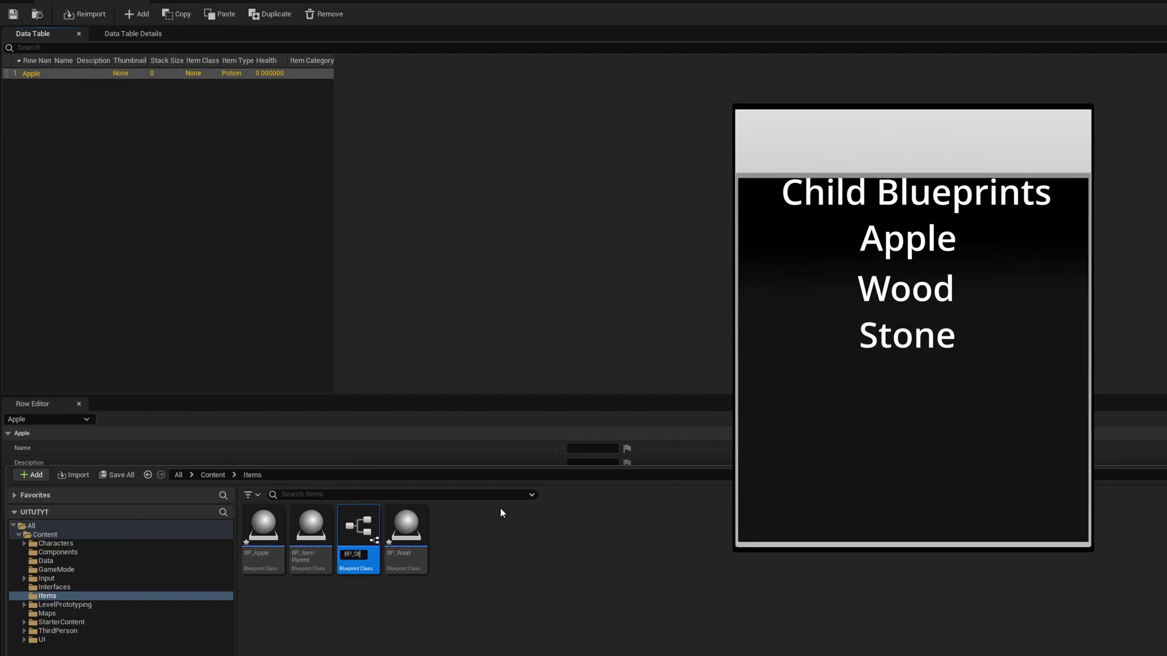
{"action": "key", "text": "Return"}
{"action": "right_click", "coordinate": [313, 527]}
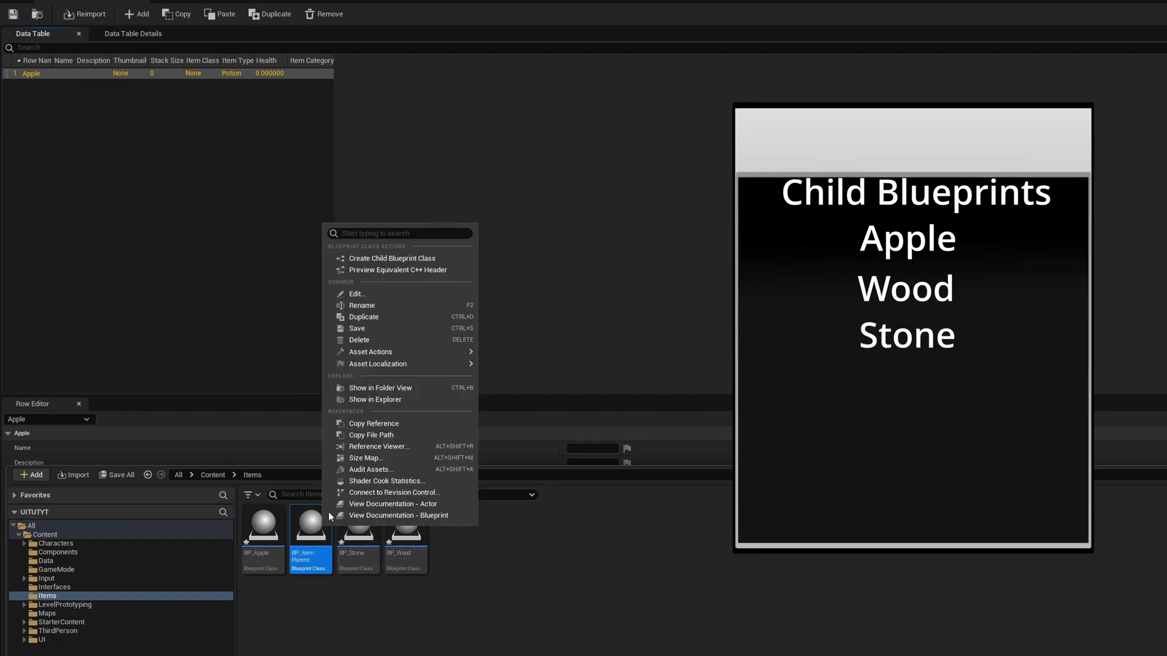
{"action": "left_click", "coordinate": [363, 255]}
{"action": "type", "text": "BP_"}
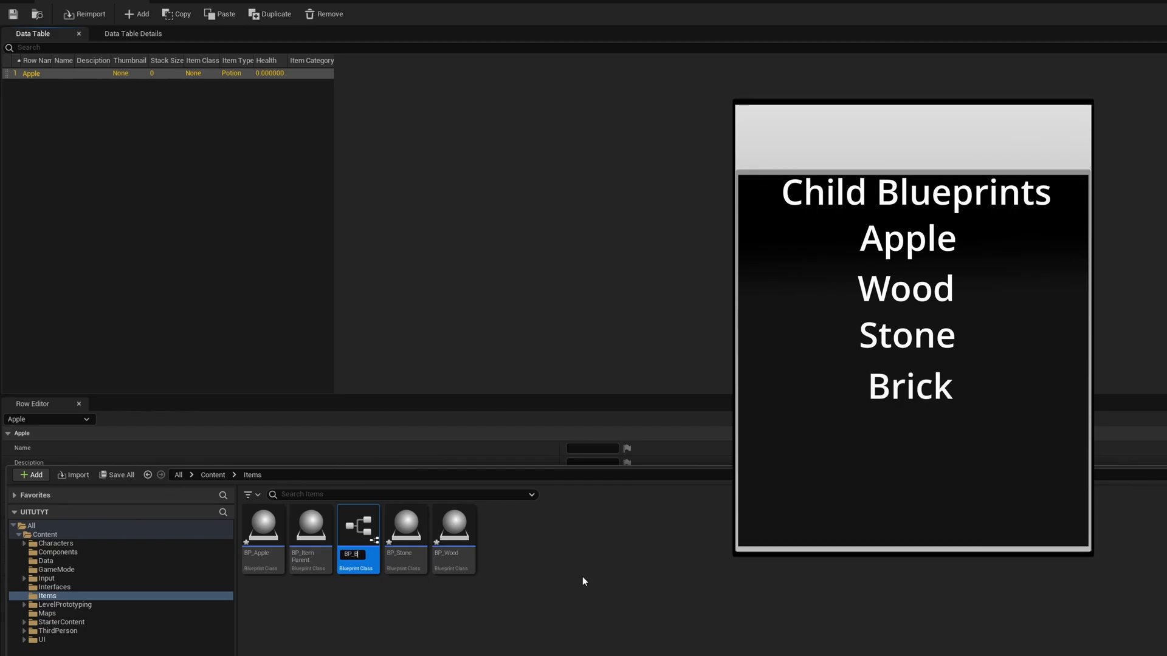
{"action": "type", "text": "Brick"}
{"action": "key", "text": "Return"}
{"action": "right_click", "coordinate": [373, 534]}
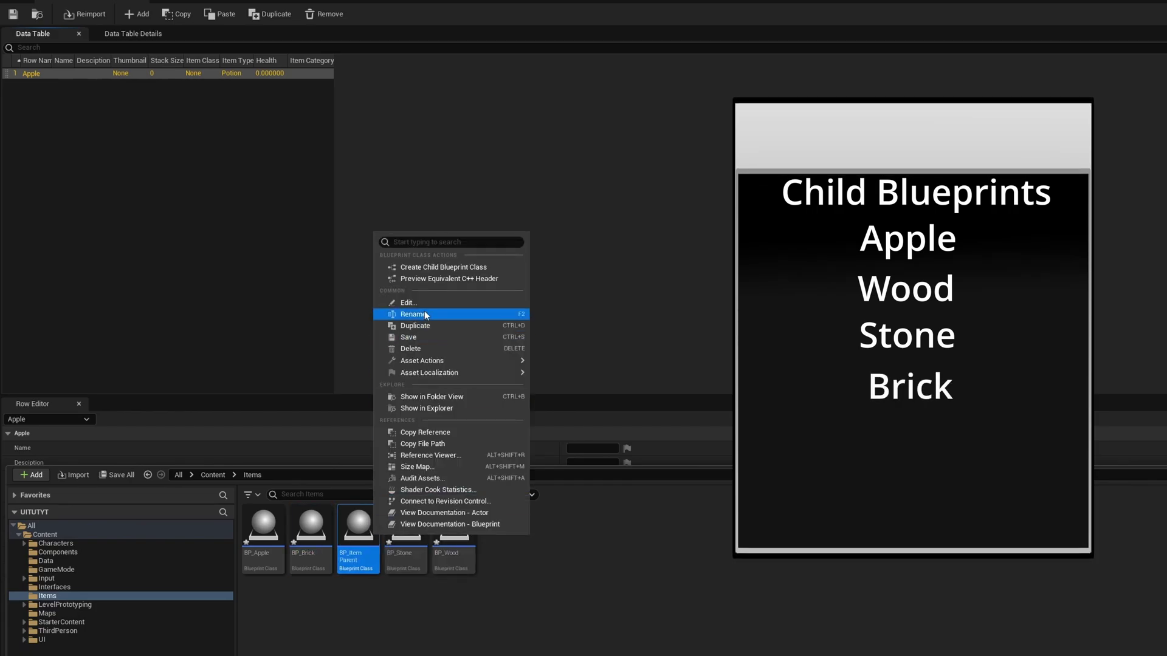
{"action": "left_click", "coordinate": [443, 266]}
{"action": "type", "text": "BP"}
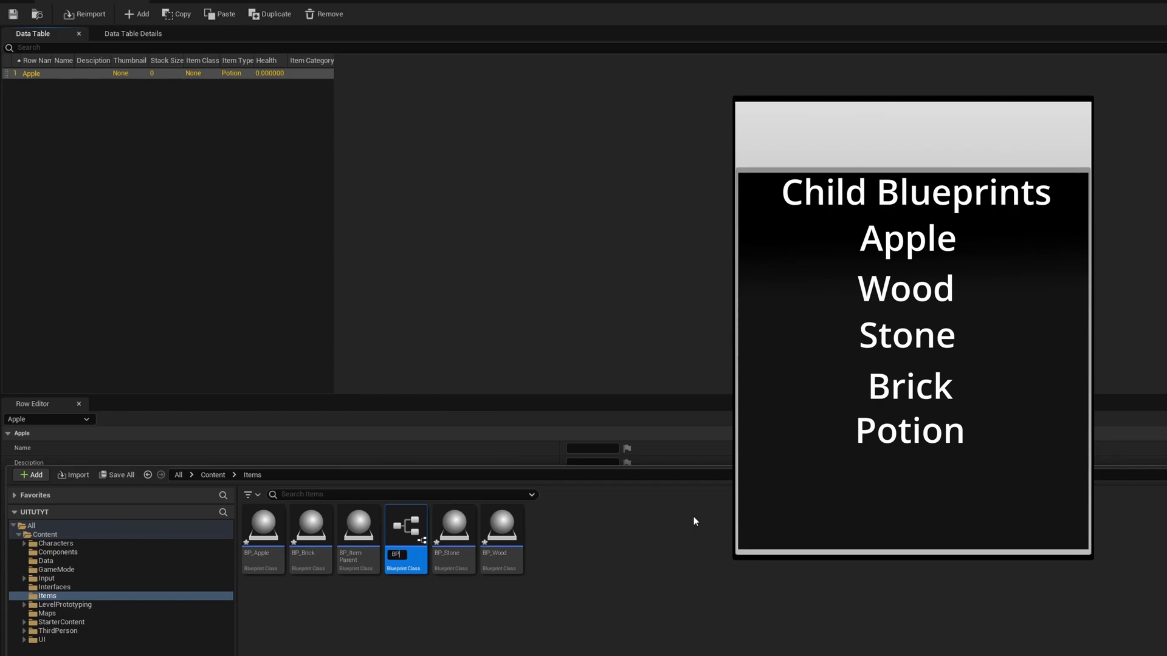
{"action": "type", "text": "_"}
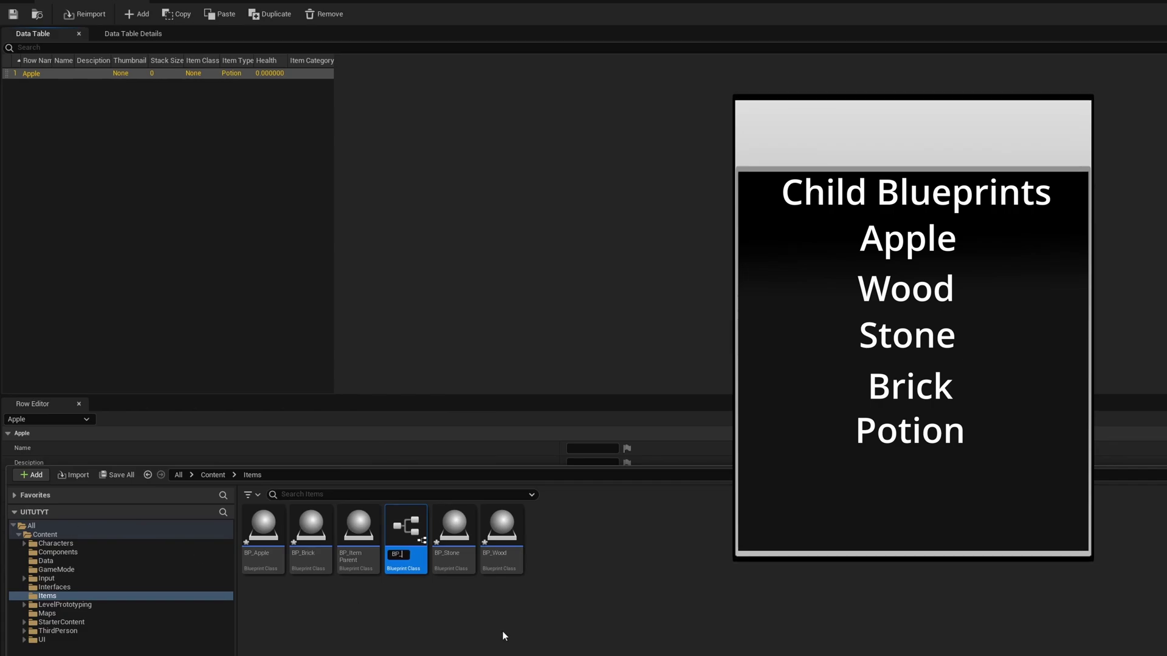
{"action": "type", "text": "Potion"}
{"action": "key", "text": "Return"}
- Create BP_Key and BP_Meat child blueprints of BP_ItemParent
{"action": "right_click", "coordinate": [500, 632]}
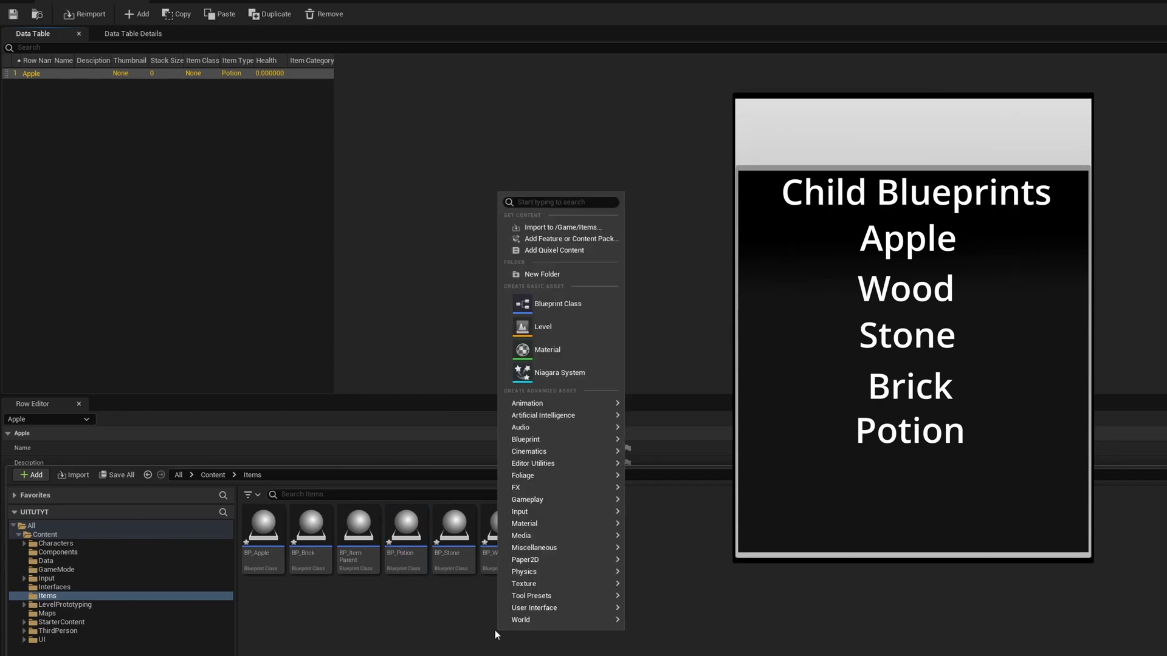
{"action": "left_click", "coordinate": [357, 531]}
{"action": "right_click", "coordinate": [359, 534]}
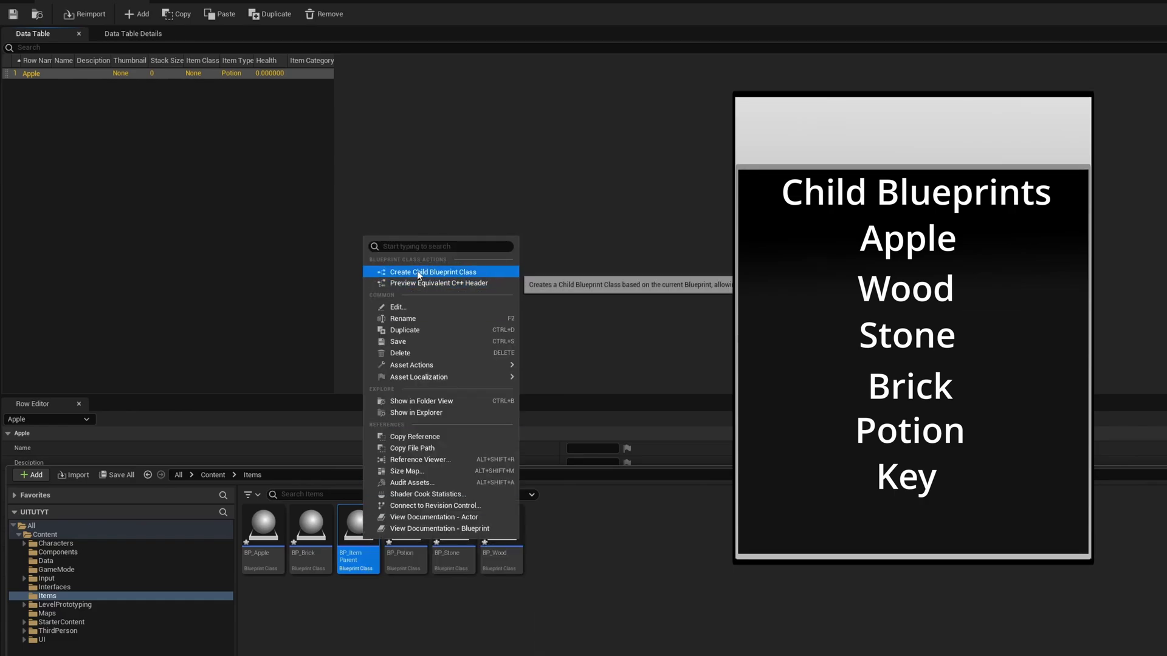
{"action": "left_click", "coordinate": [443, 267]}
{"action": "type", "text": "BP_"}
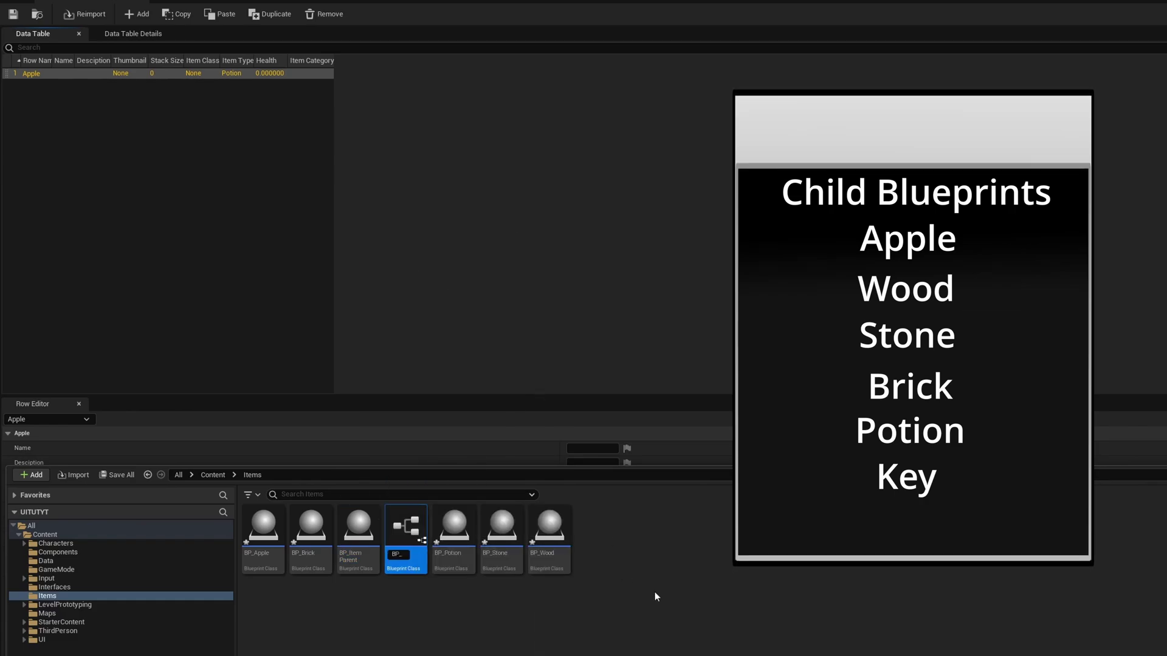
{"action": "type", "text": "Key"}
{"action": "key", "text": "Return"}
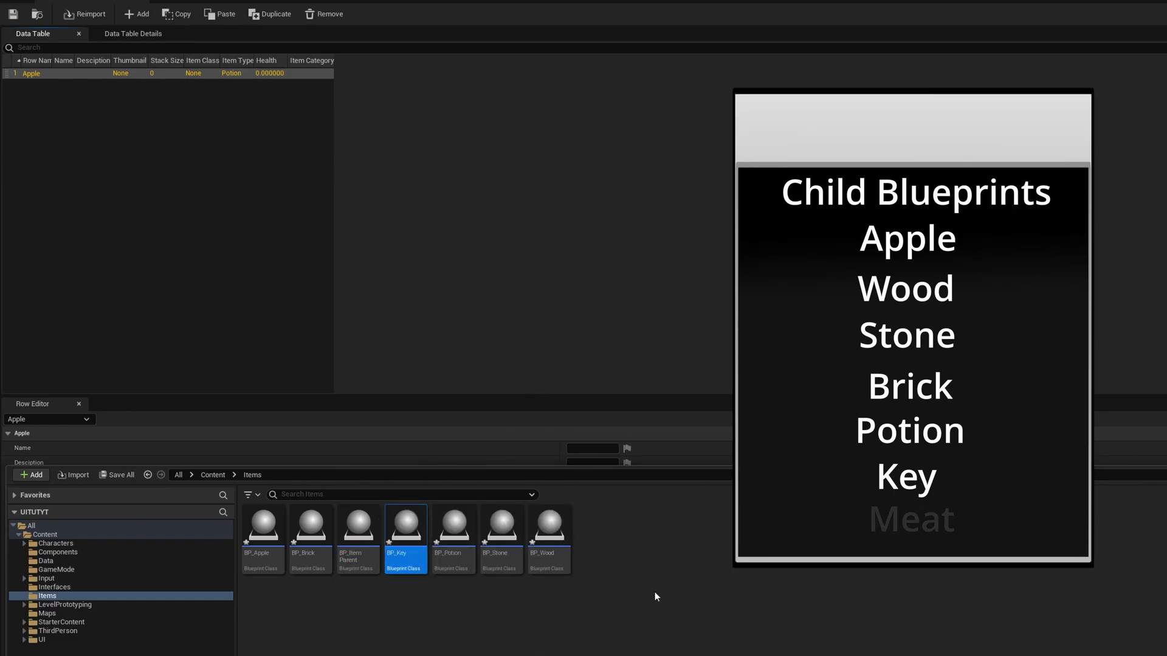
{"action": "left_click", "coordinate": [358, 531]}
{"action": "right_click", "coordinate": [359, 532]}
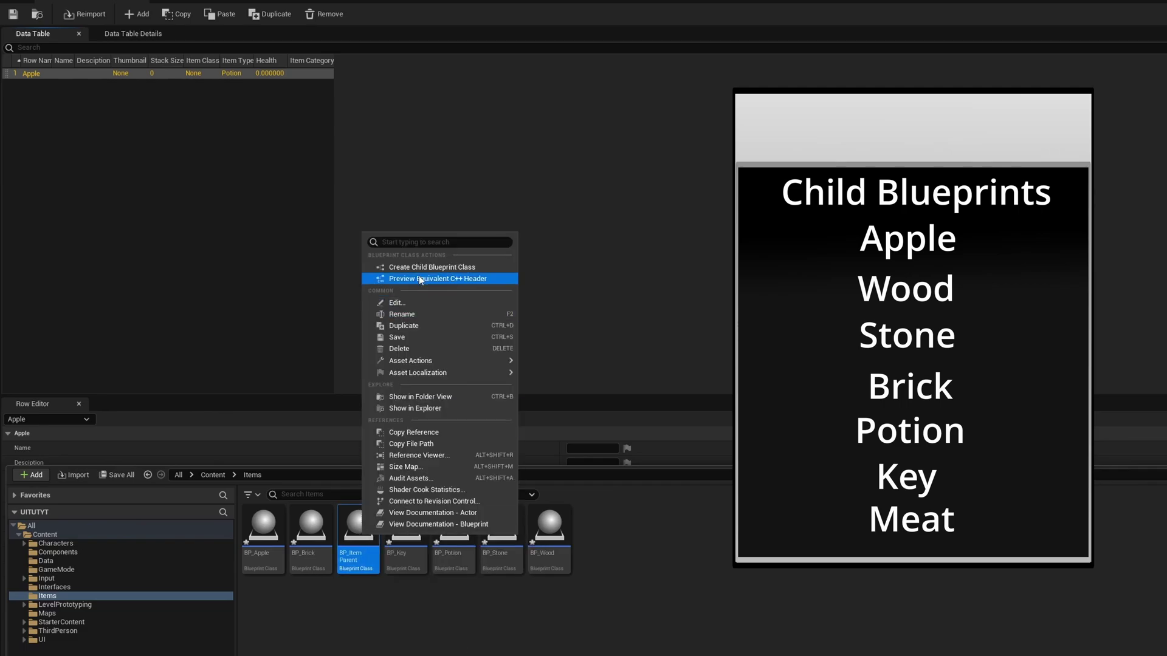
{"action": "left_click", "coordinate": [412, 270]}
{"action": "type", "text": "BP_Meat"}
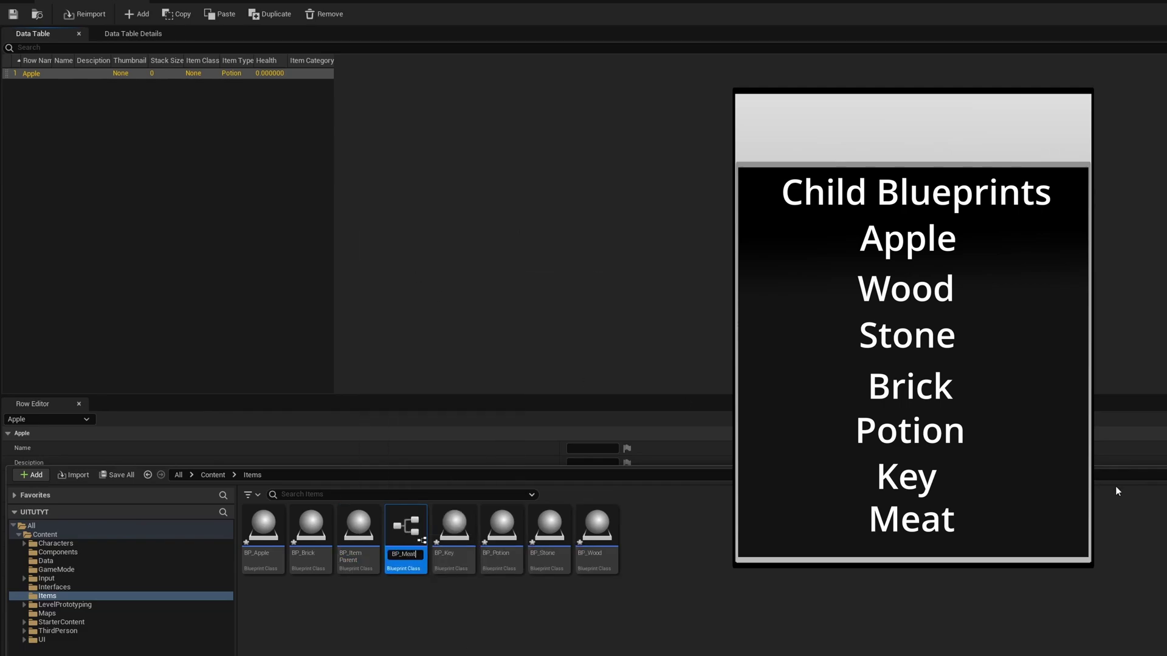
{"action": "key", "text": "Return"}
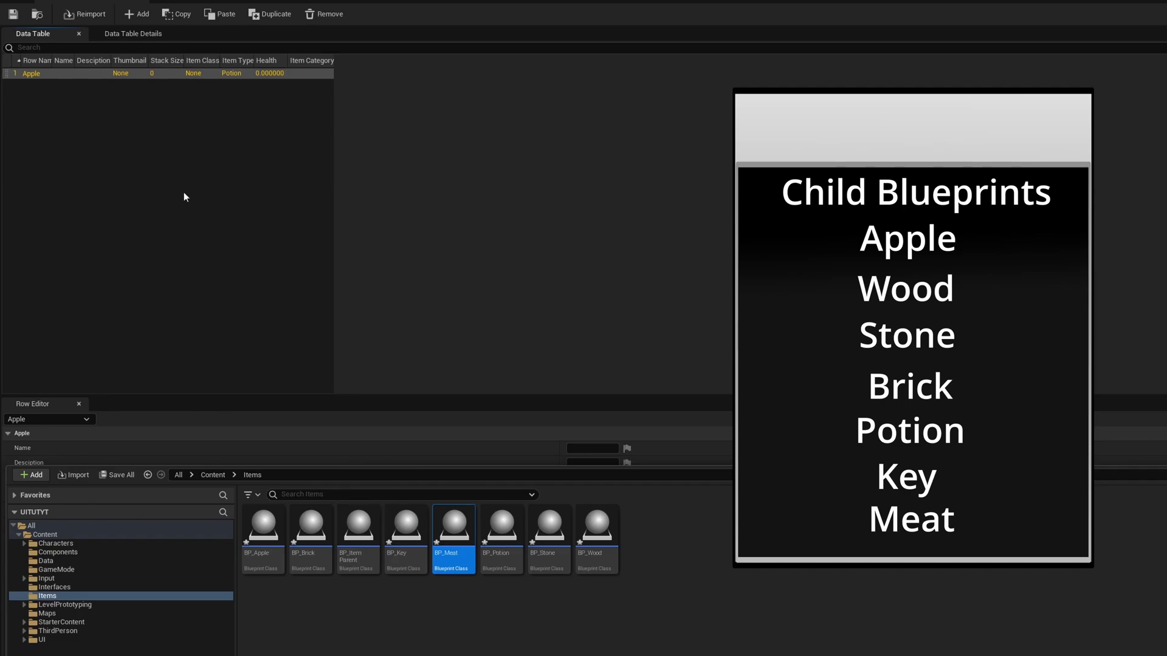
- Save all the new unsaved blueprint assets
{"action": "left_click", "coordinate": [426, 607]}
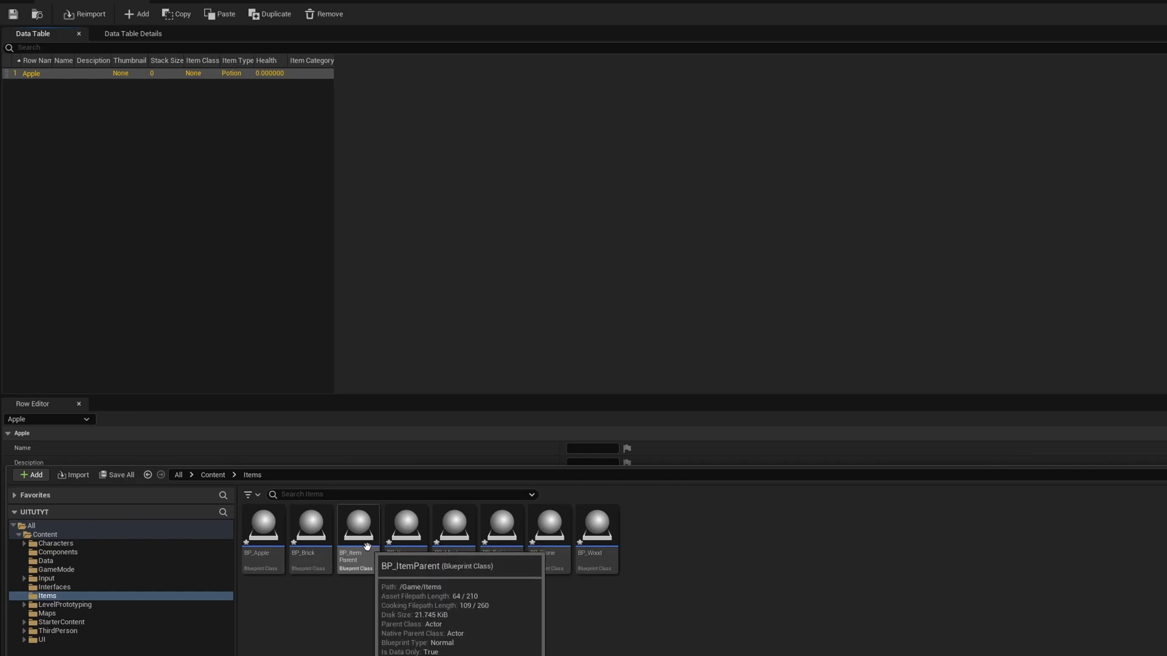
{"action": "left_click", "coordinate": [116, 475]}
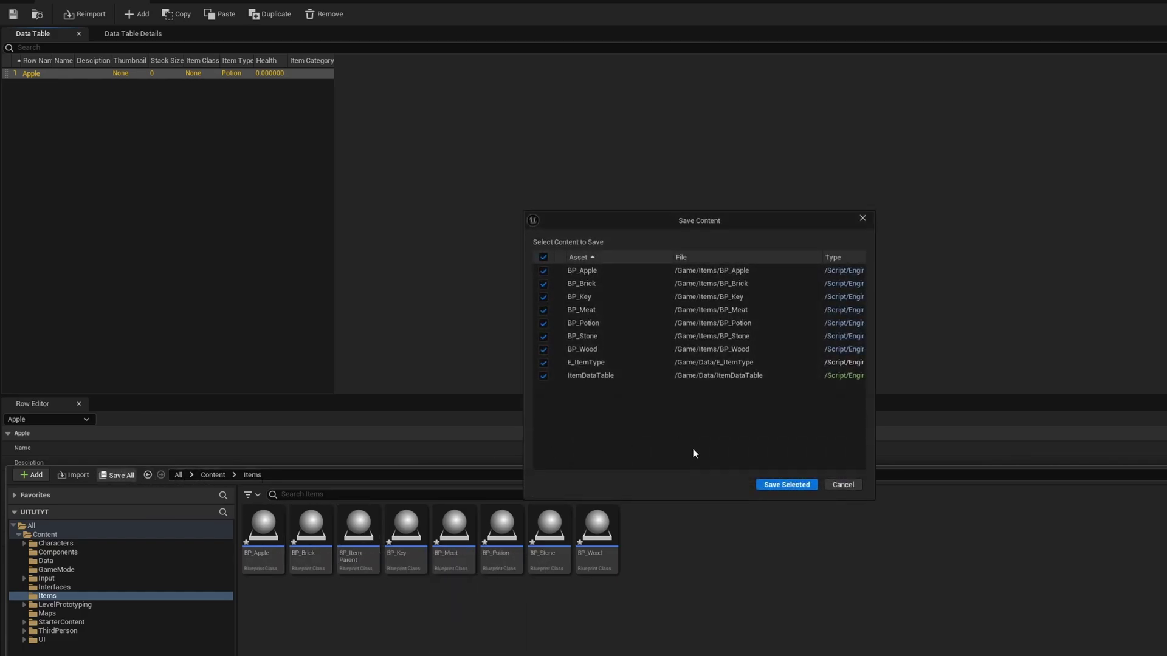
{"action": "left_click", "coordinate": [778, 484]}
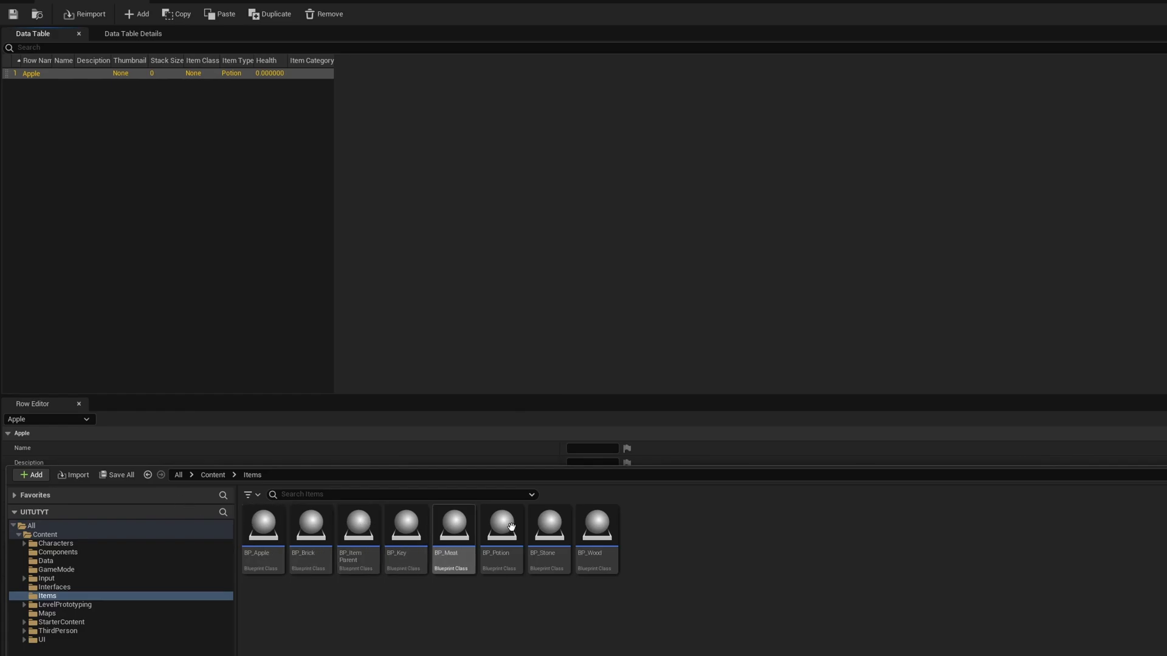
- Select the Apple row and set its Name field to Apple
{"action": "left_click", "coordinate": [244, 203]}
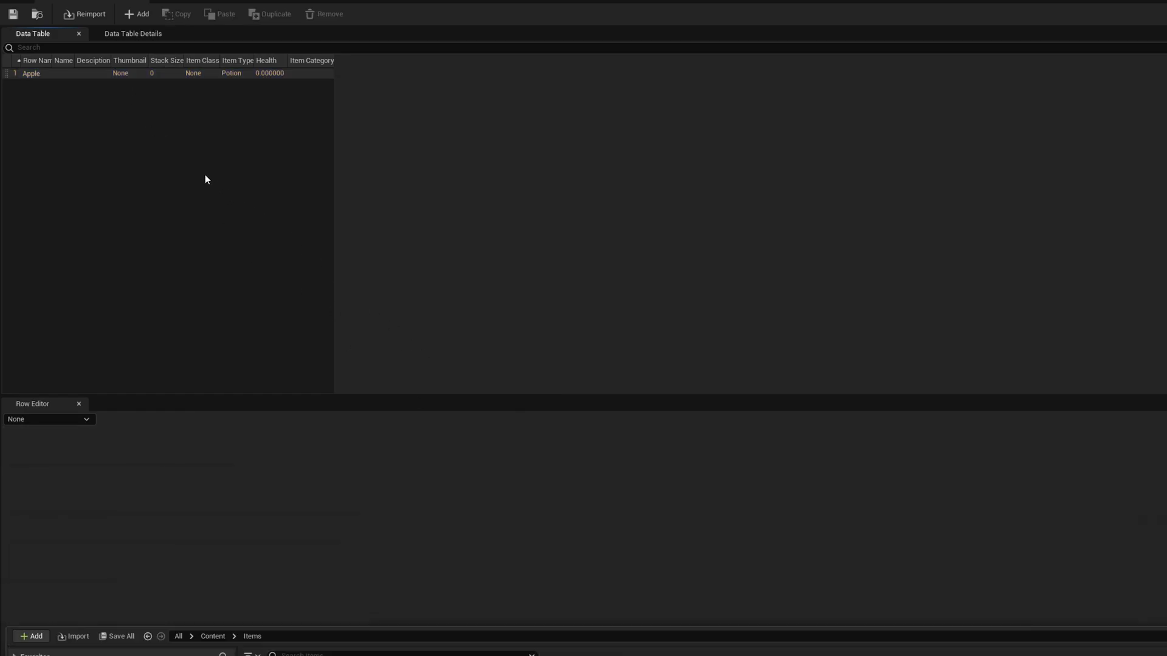
{"action": "left_click", "coordinate": [28, 74]}
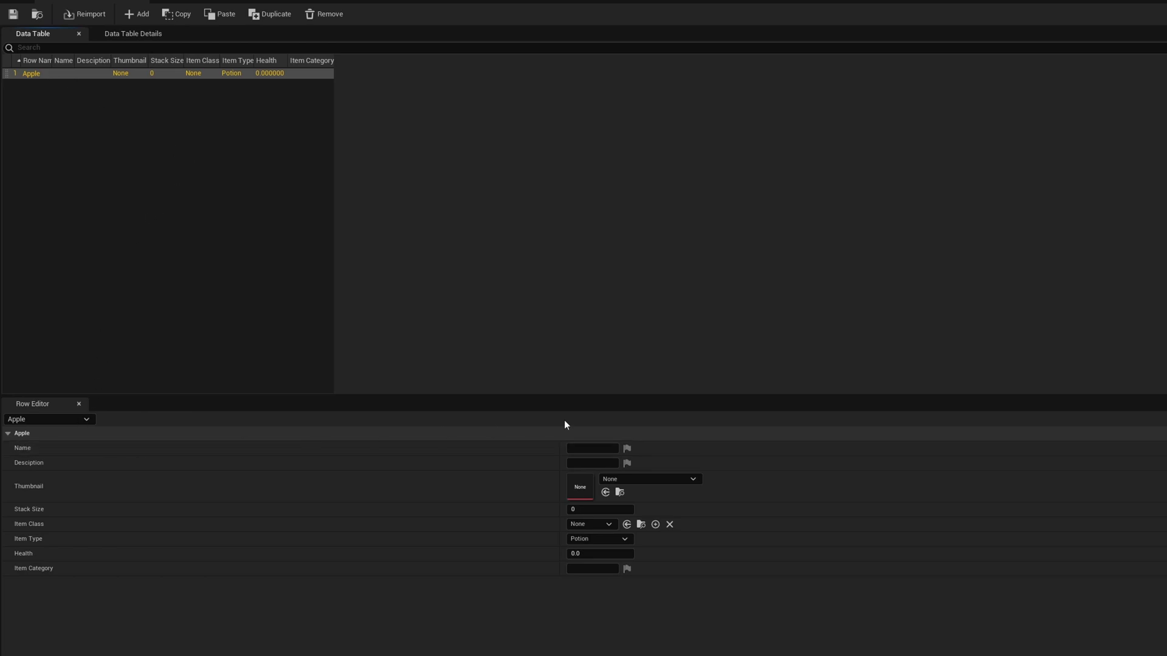
{"action": "left_click", "coordinate": [576, 448]}
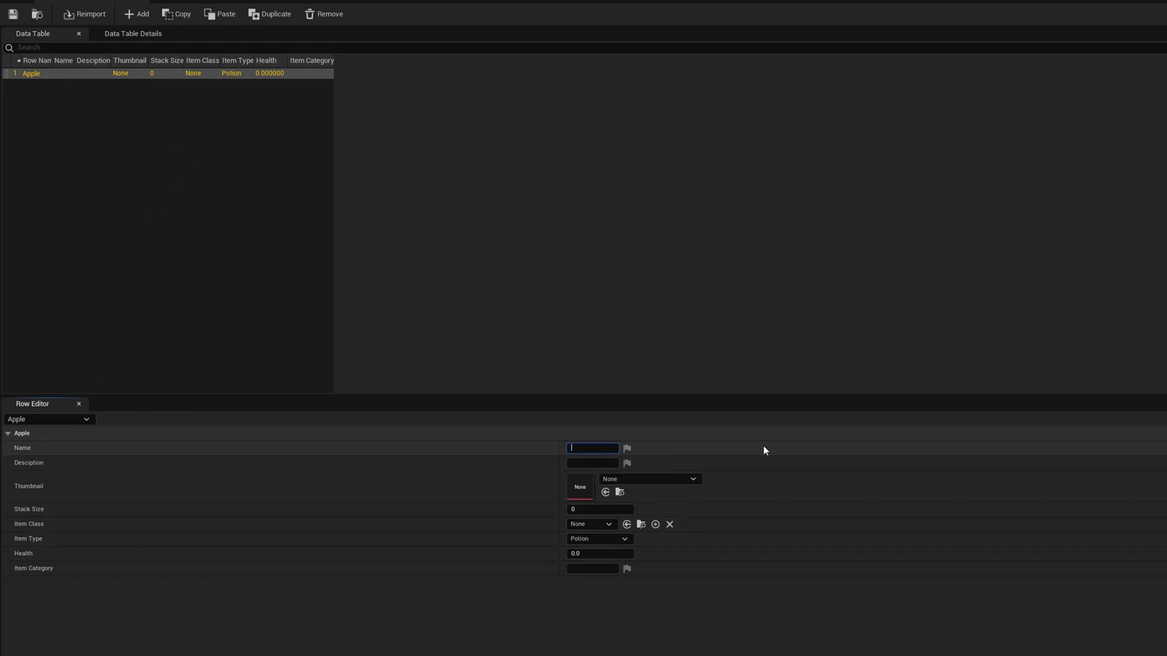
{"action": "type", "text": "Apple"}
{"action": "key", "text": "Tab"}
{"action": "key", "text": "Tab"}
- Enter the description 'A simple sweet and realiable sounrce of food Heals 50 HP'
{"action": "type", "text": "A simple sweet and reali"}
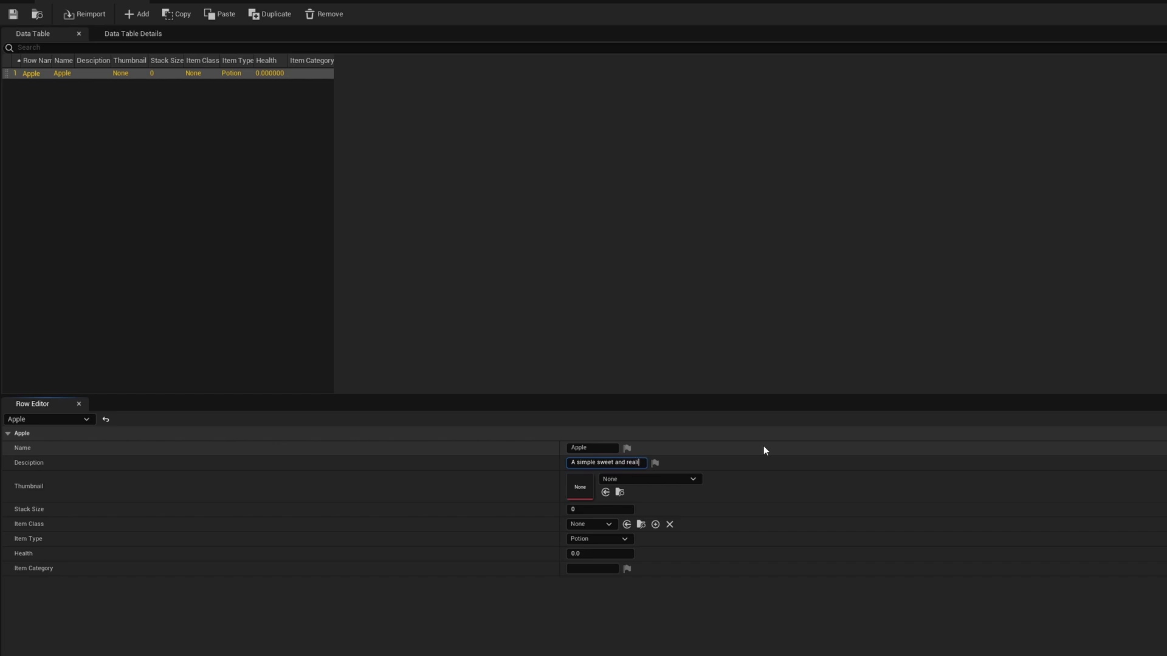
{"action": "type", "text": "able sounrce of food Heals 50 HP"}
{"action": "key", "text": "Left"}
{"action": "key", "text": "Left"}
{"action": "left_click", "coordinate": [647, 478]}
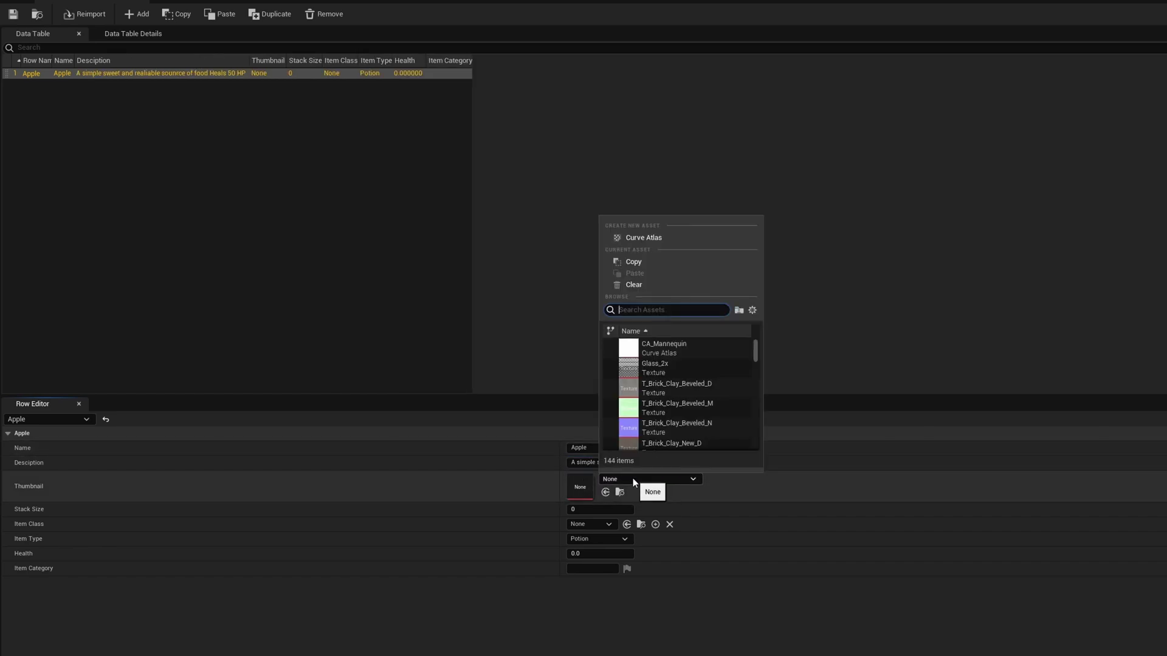
{"action": "left_click", "coordinate": [668, 479]}
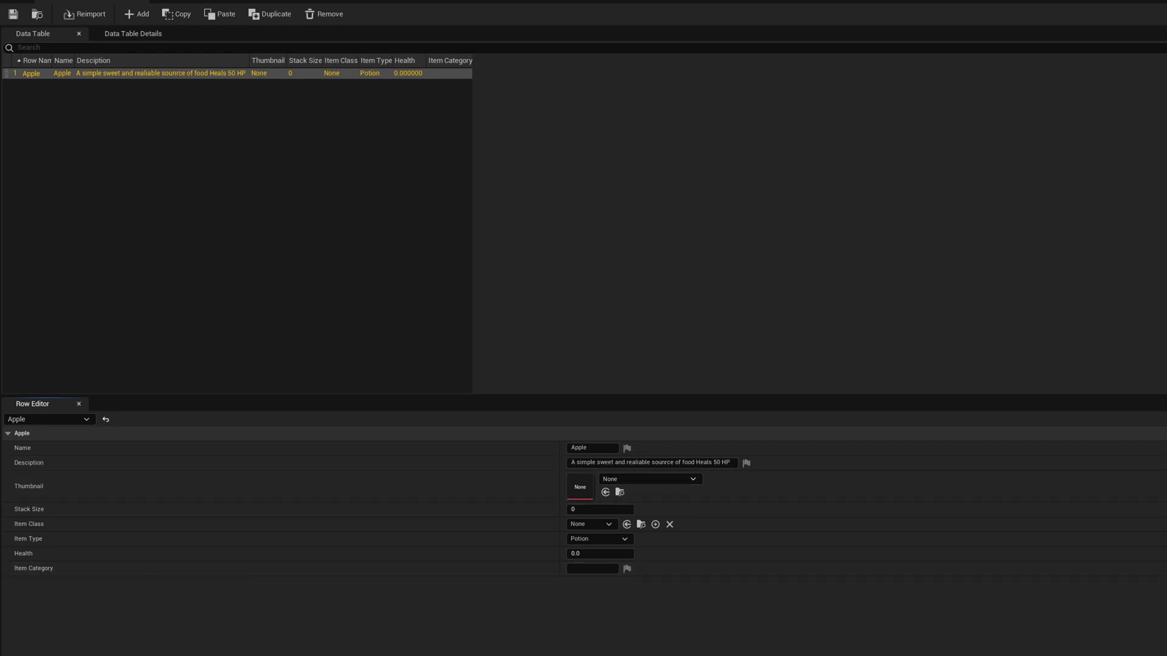
{"action": "key", "text": "ctrl+space"}
- Create a Thumbnails folder inside Items and open it
{"action": "right_click", "coordinate": [350, 624]}
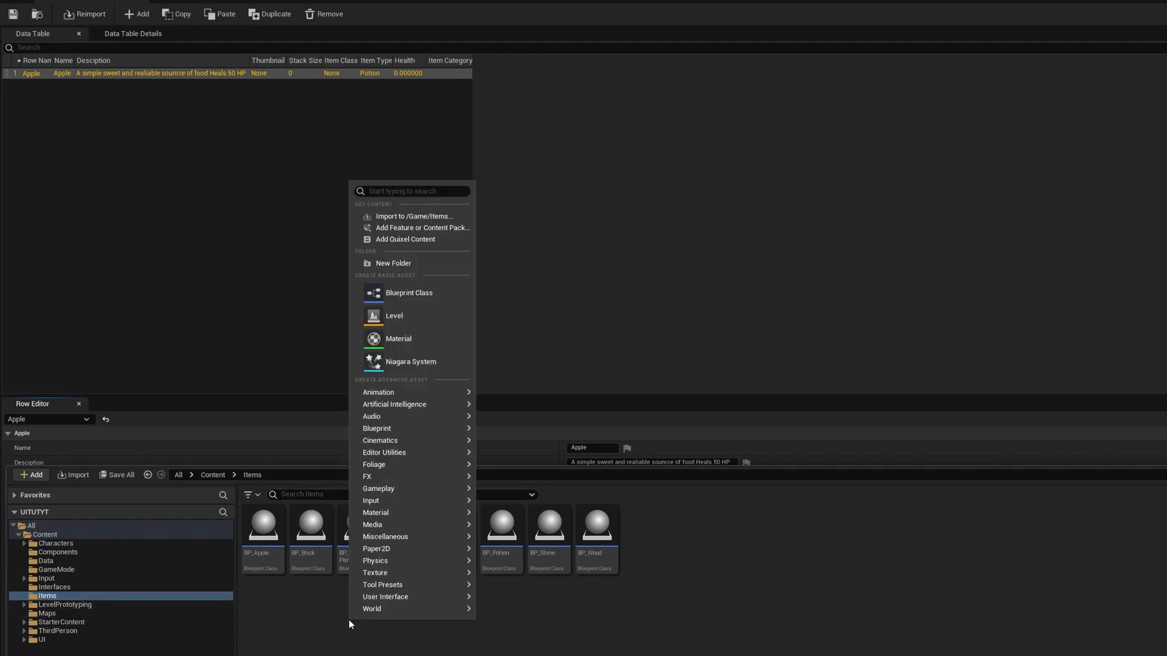
{"action": "left_click", "coordinate": [396, 265]}
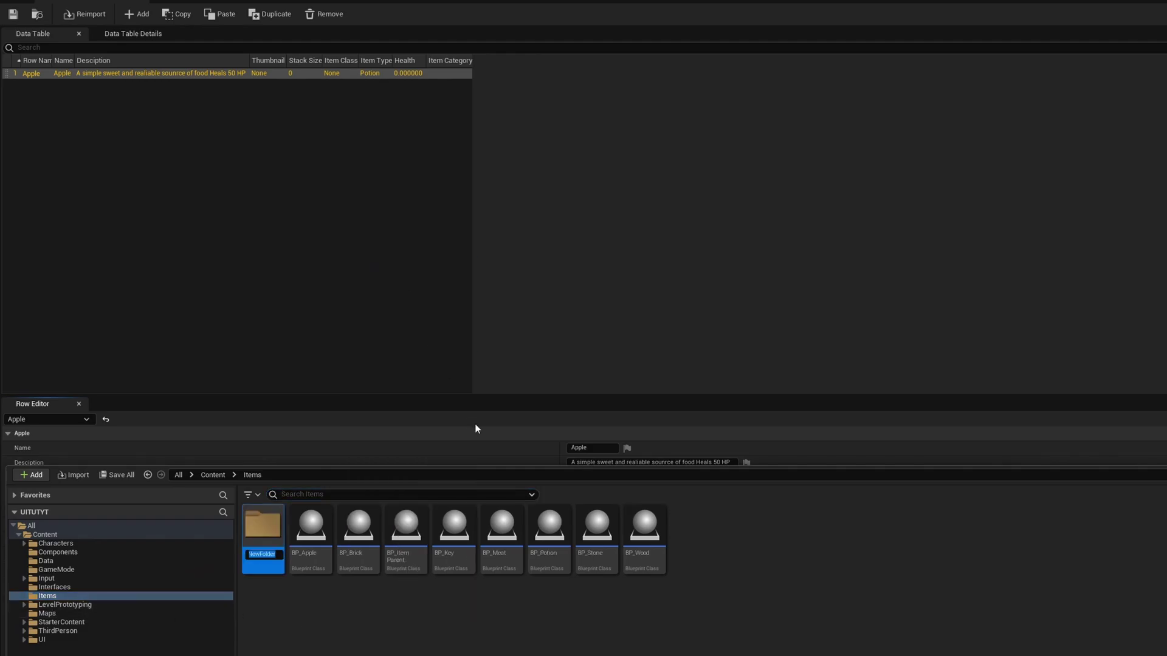
{"action": "type", "text": "Thu"}
{"action": "type", "text": "m"}
{"action": "type", "text": "bnails"}
{"action": "key", "text": "Return"}
{"action": "double_click", "coordinate": [267, 535]}
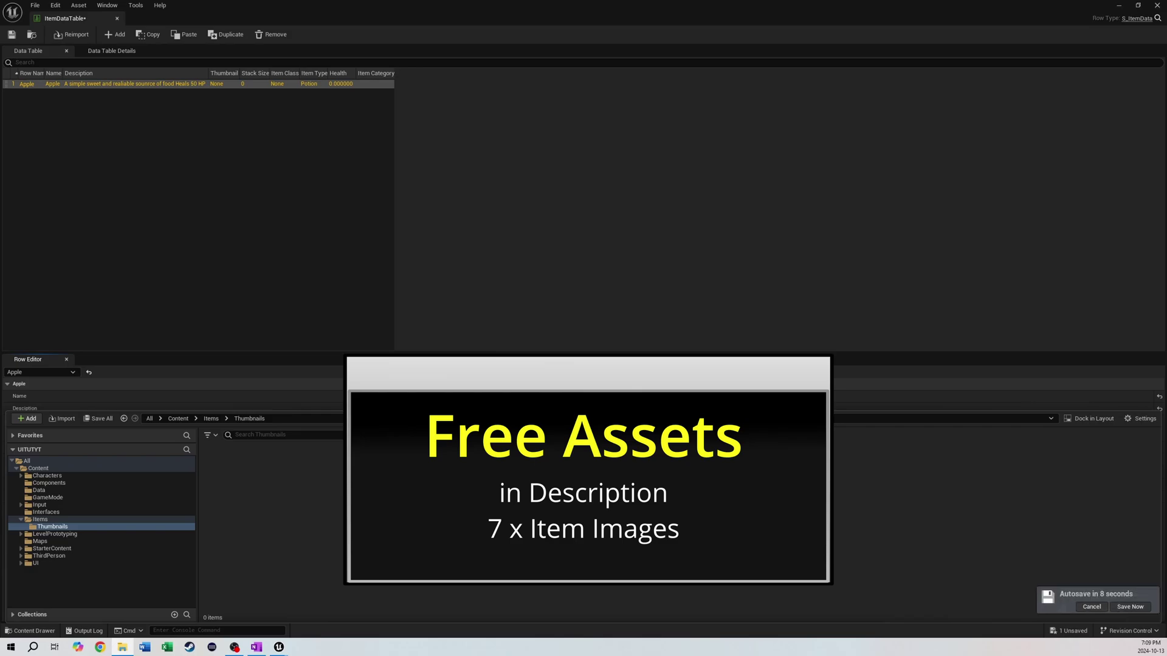
- Import the seven thumbnail PNGs and edit them all in the Property Matrix
{"action": "left_click_drag", "start_coordinate": [407, 472], "coordinate": [413, 474]}
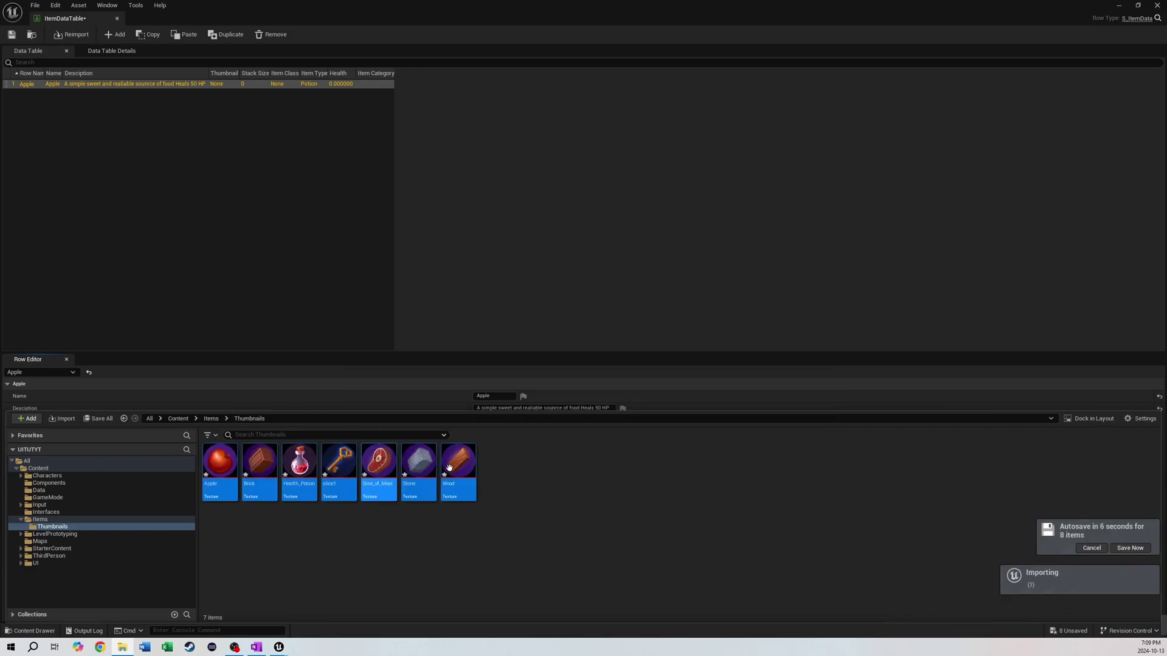
{"action": "left_click", "coordinate": [457, 467]}
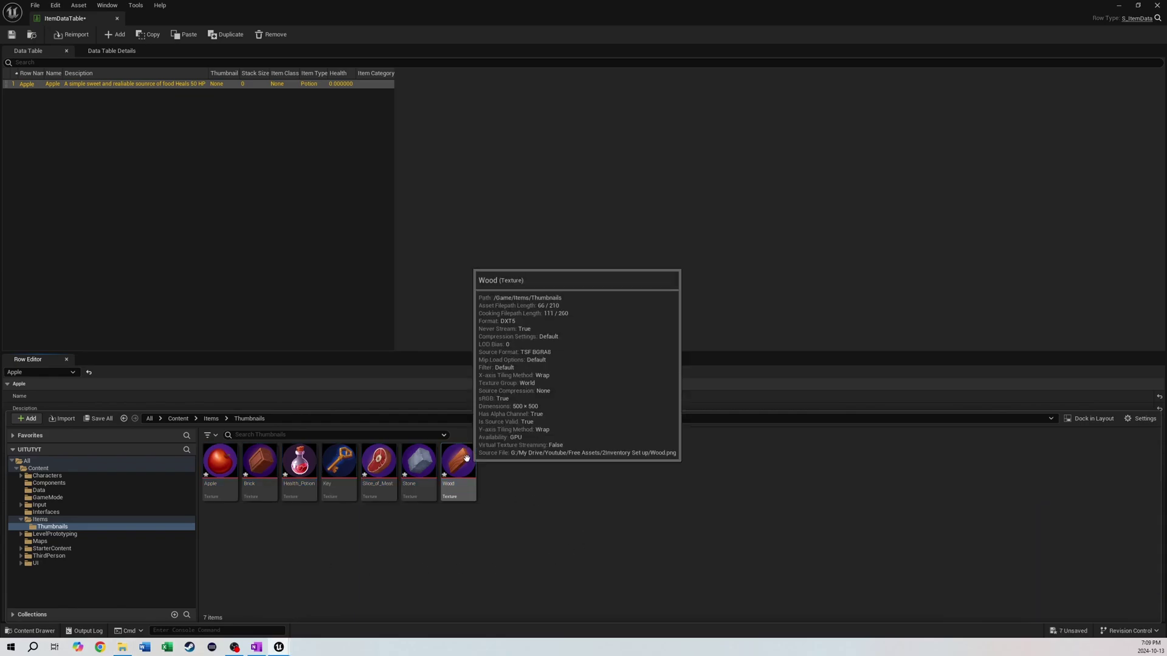
{"action": "key", "text": "ctrl+a"}
{"action": "right_click", "coordinate": [324, 480]}
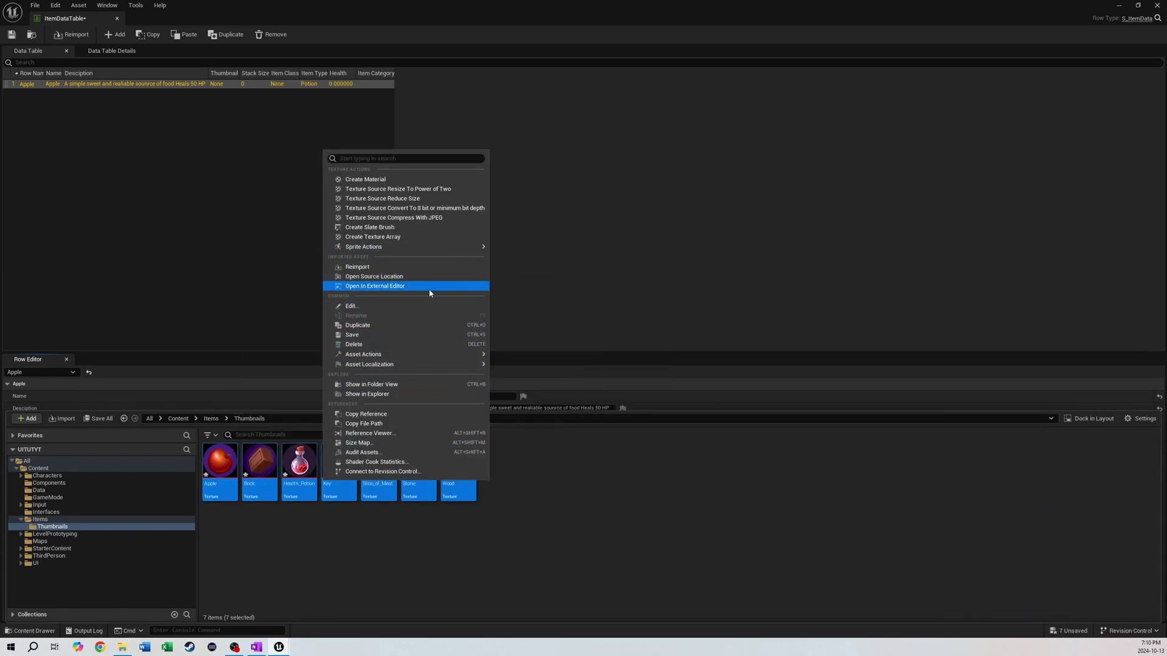
{"action": "mouse_move", "coordinate": [425, 358]}
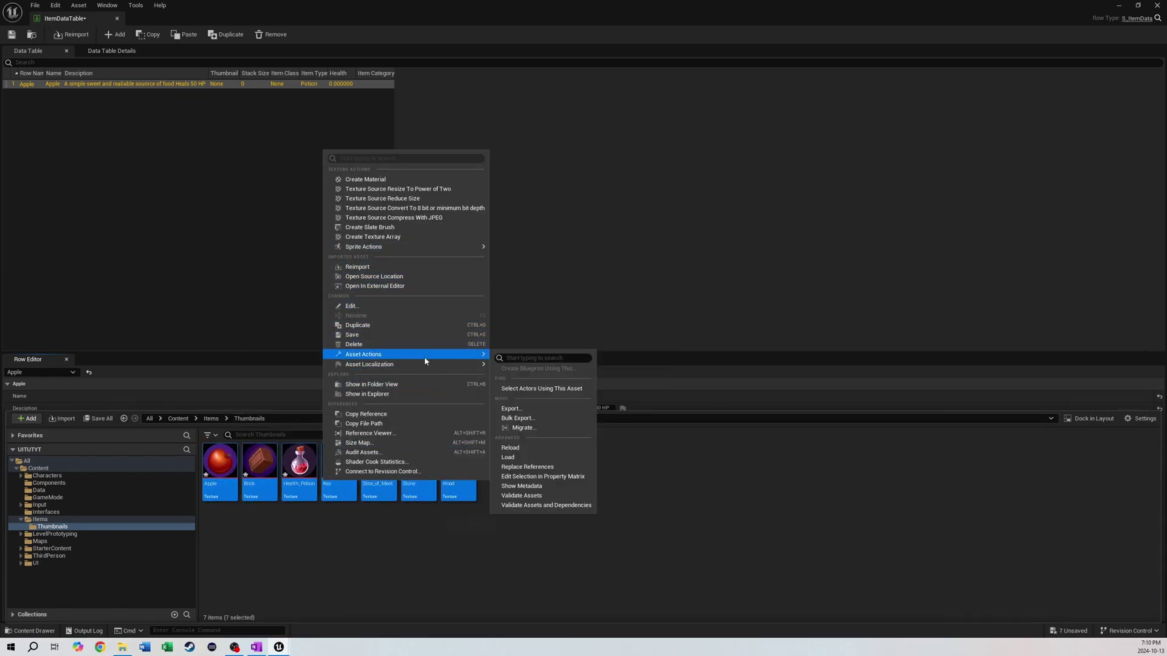
{"action": "left_click", "coordinate": [584, 479]}
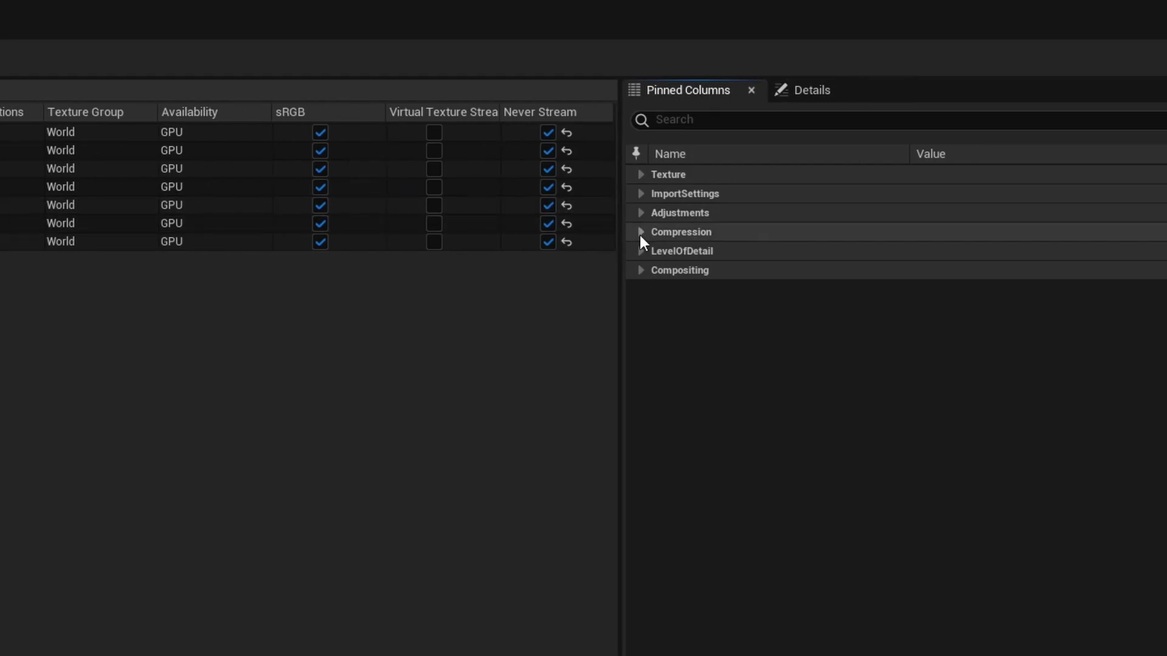
- Set Compression Settings to UserInterface2D (RGBA) for all seven textures
{"action": "left_click", "coordinate": [641, 231]}
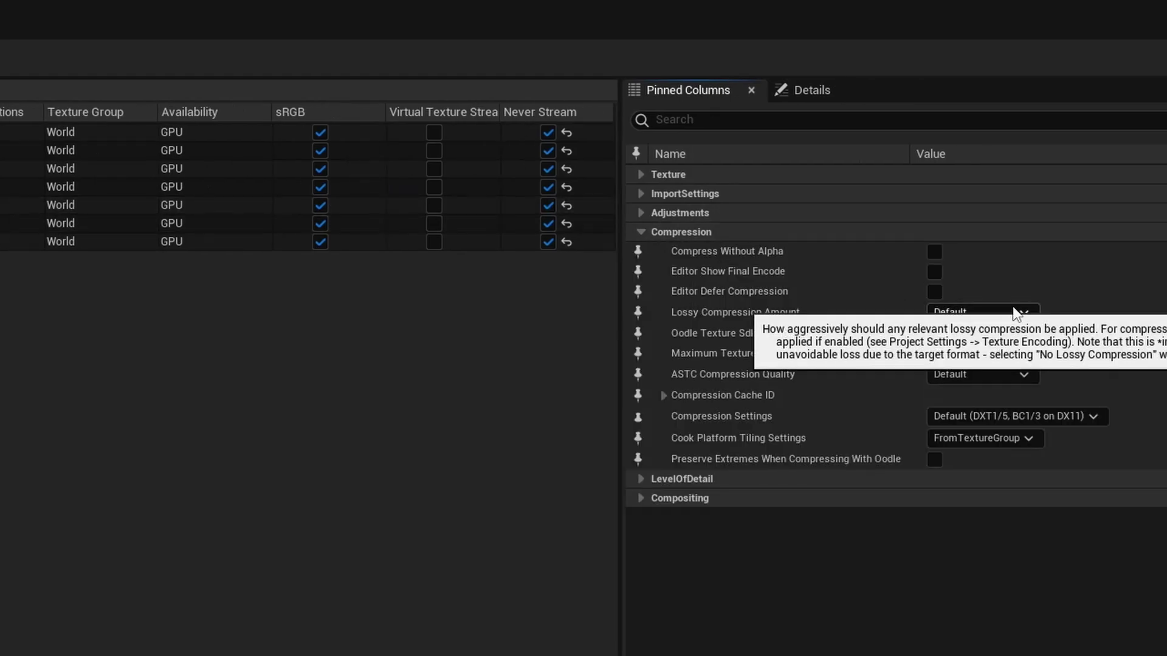
{"action": "left_click", "coordinate": [984, 374]}
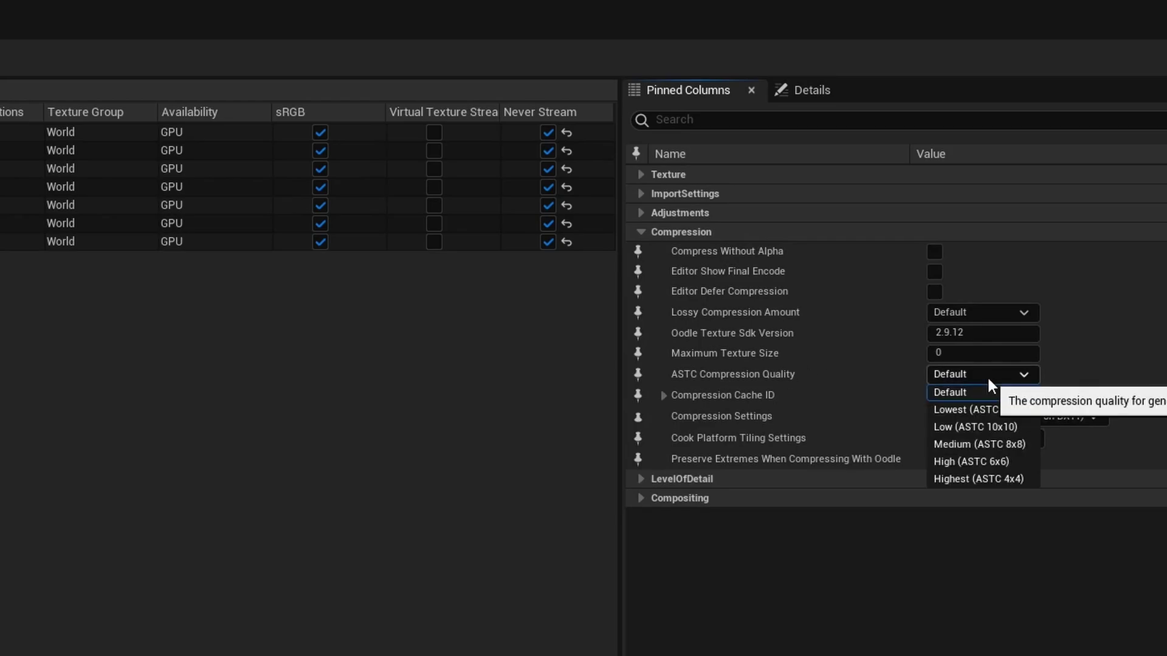
{"action": "left_click", "coordinate": [987, 376]}
{"action": "left_click", "coordinate": [983, 313]}
{"action": "left_click", "coordinate": [1118, 355]}
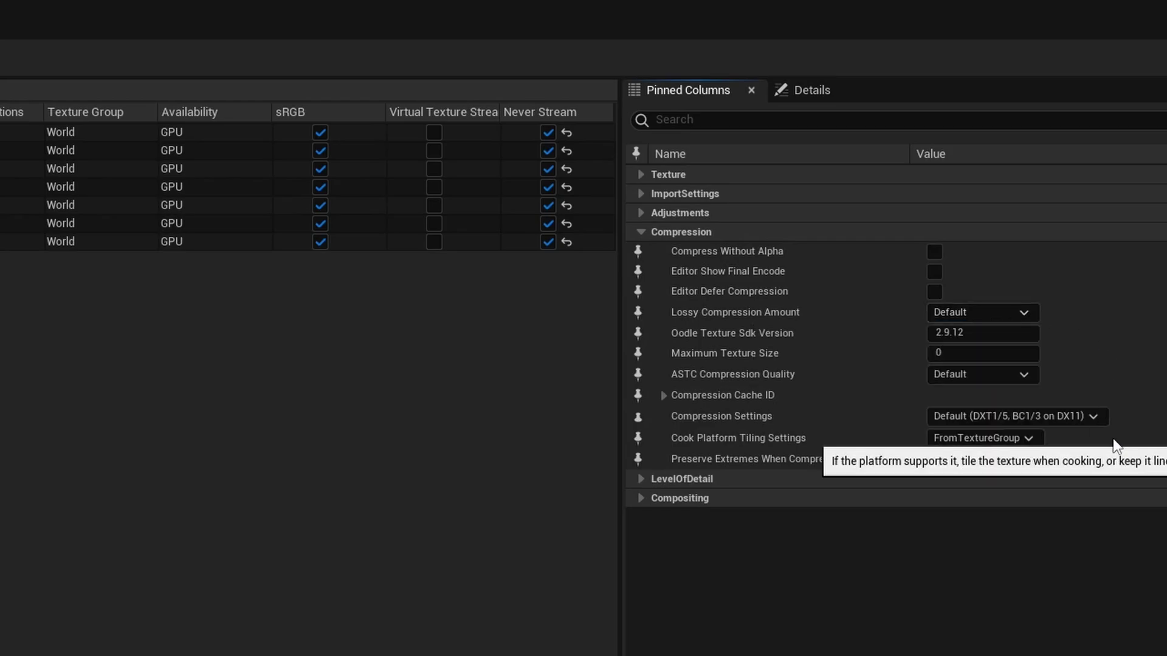
{"action": "left_click", "coordinate": [976, 438]}
{"action": "left_click", "coordinate": [1028, 416]}
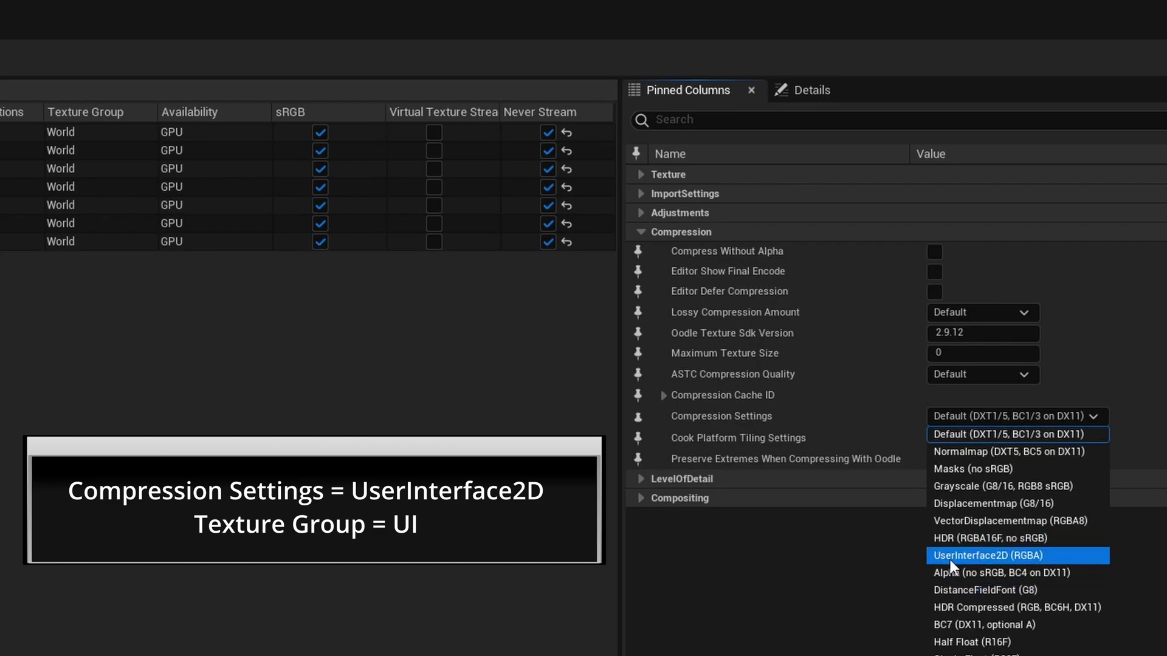
{"action": "left_click", "coordinate": [1062, 556]}
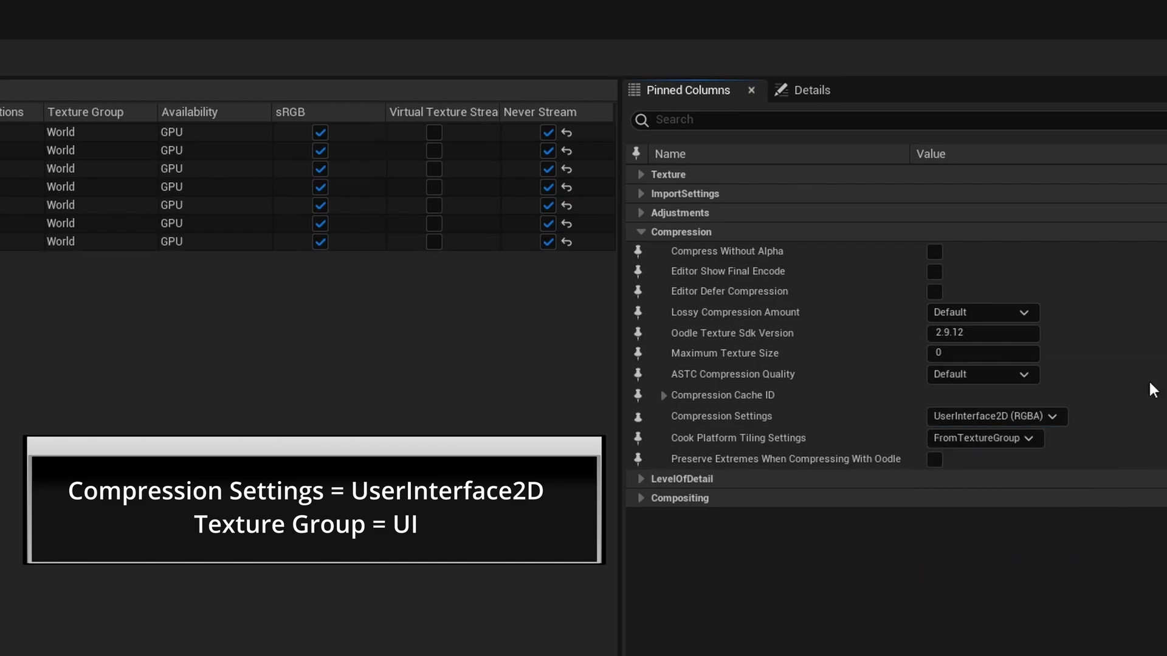
- Set the Level of Detail texture group to UI for all seven textures
{"action": "left_click", "coordinate": [641, 230]}
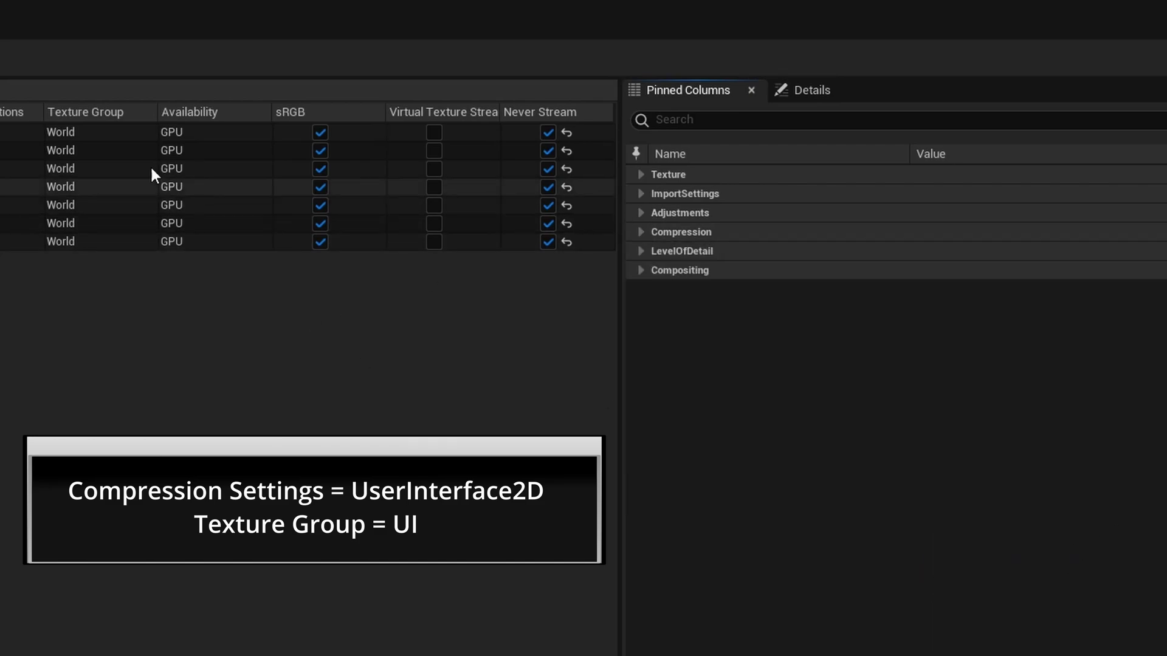
{"action": "left_click", "coordinate": [638, 251]}
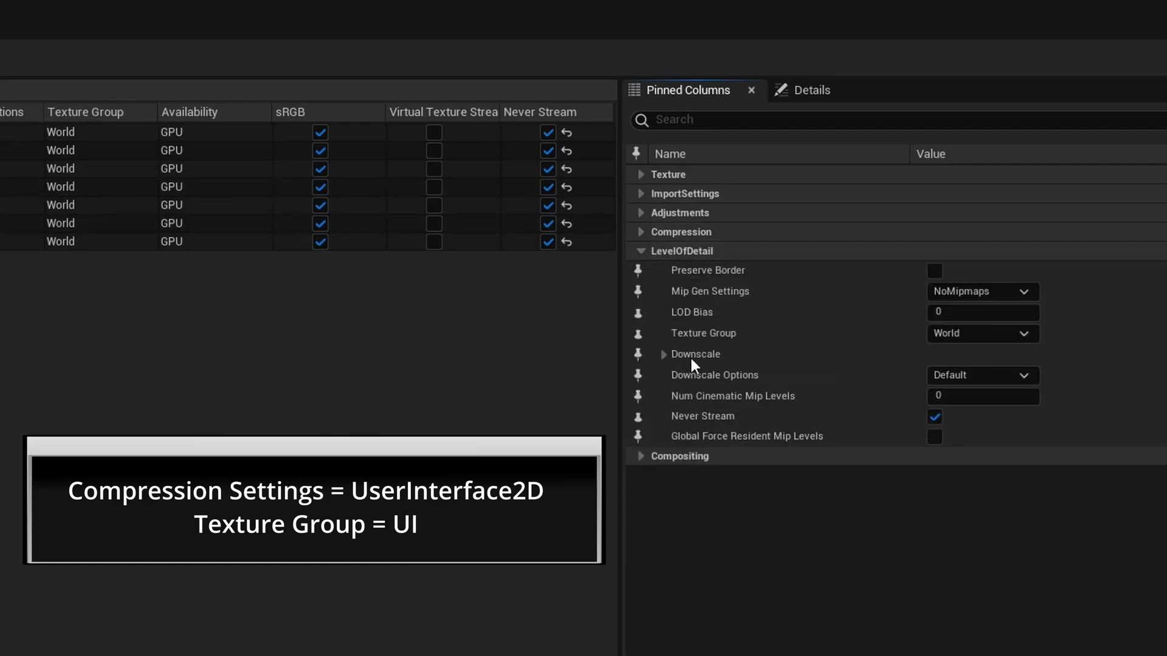
{"action": "left_click", "coordinate": [991, 335]}
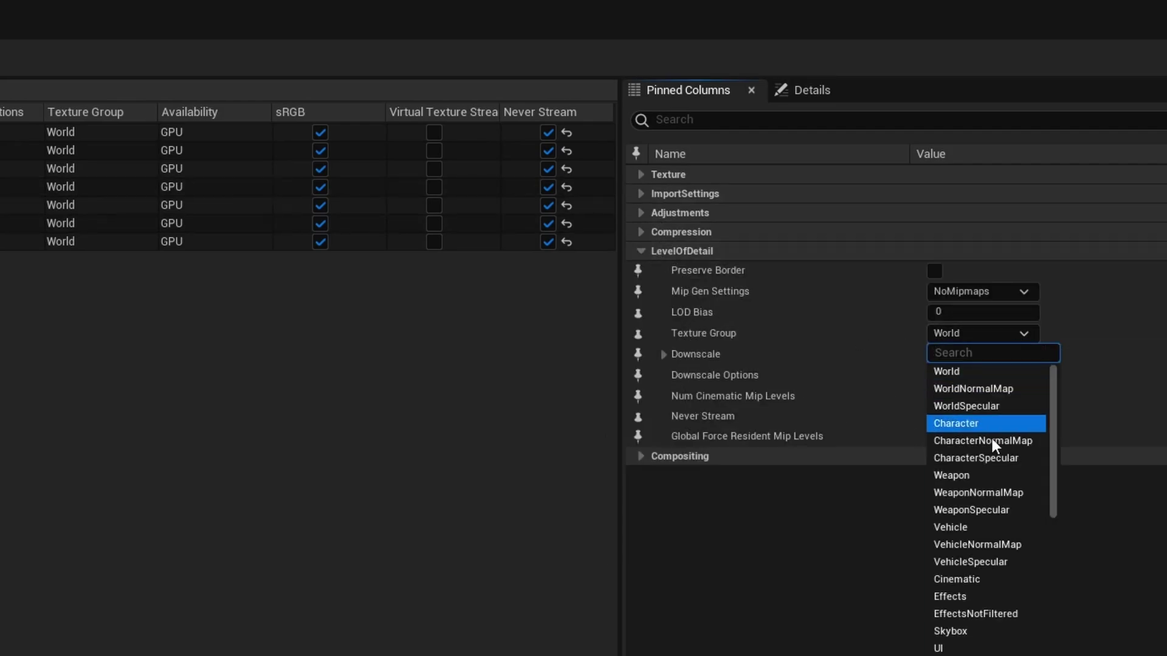
{"action": "left_click", "coordinate": [980, 648]}
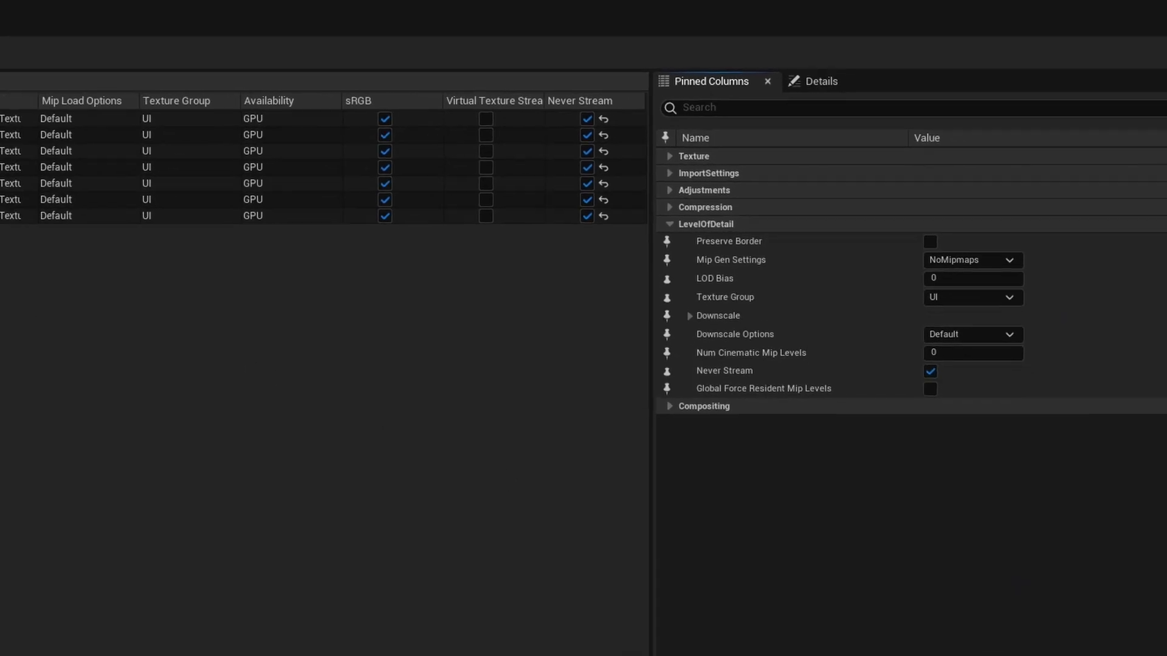
- Set the Apple row's Thumbnail to the Apple texture, Stack Size 10, Item Class BP_Apple
{"action": "left_click", "coordinate": [144, 17]}
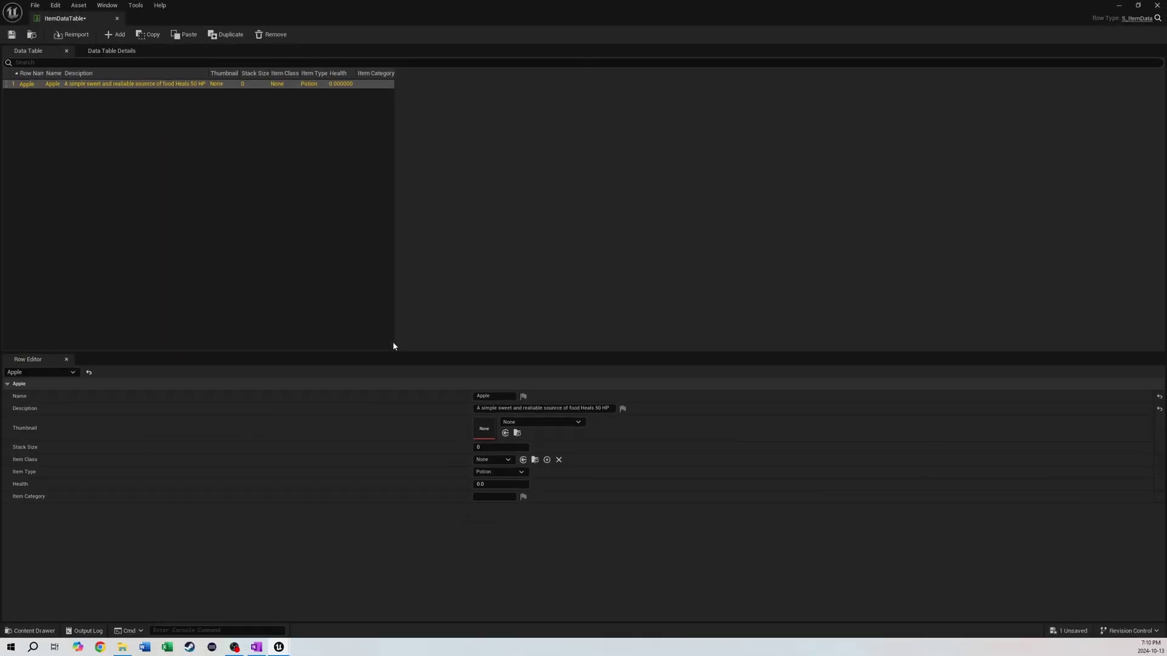
{"action": "left_click", "coordinate": [532, 422]}
{"action": "left_click", "coordinate": [547, 312]}
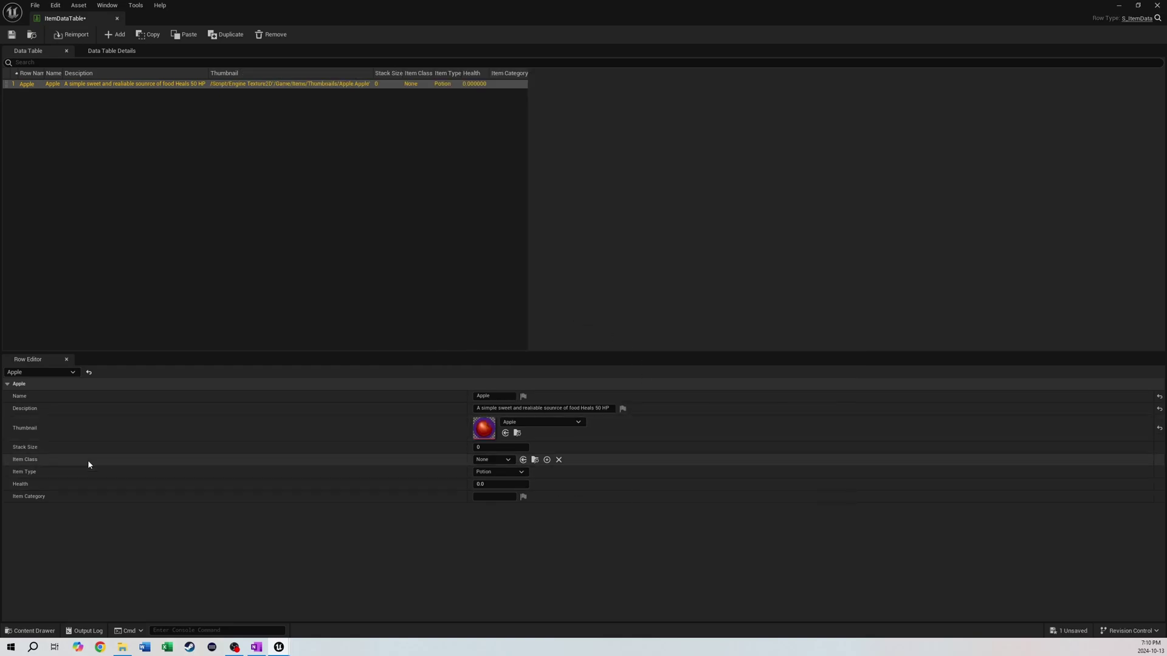
{"action": "left_click", "coordinate": [498, 447]}
{"action": "left_click", "coordinate": [489, 462]}
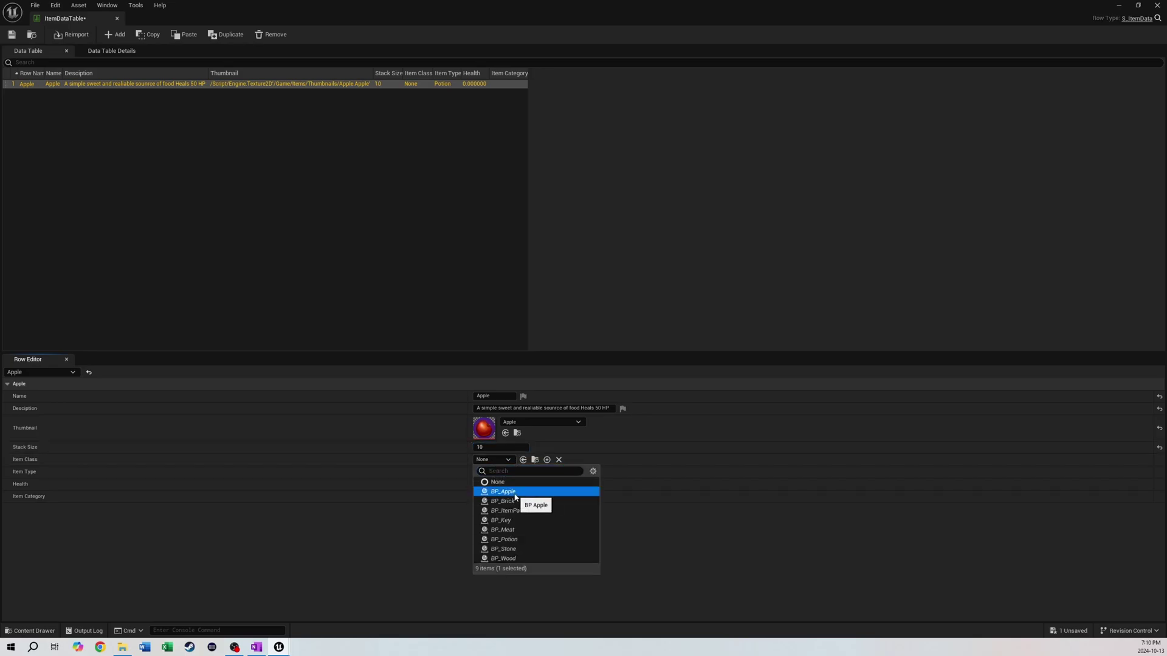
{"action": "left_click", "coordinate": [511, 489]}
{"action": "left_click", "coordinate": [491, 472]}
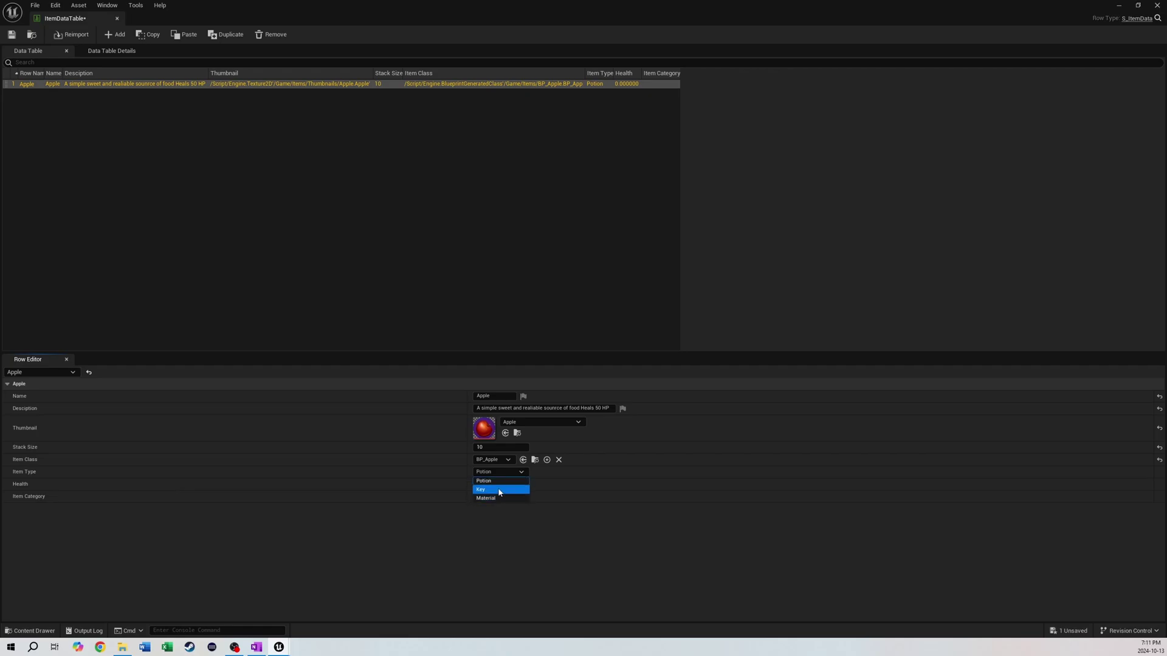
- Add a Food enumerator to E_ItemType, save it and close the enum editor
{"action": "left_click", "coordinate": [497, 484]}
{"action": "key", "text": "ctrl+space"}
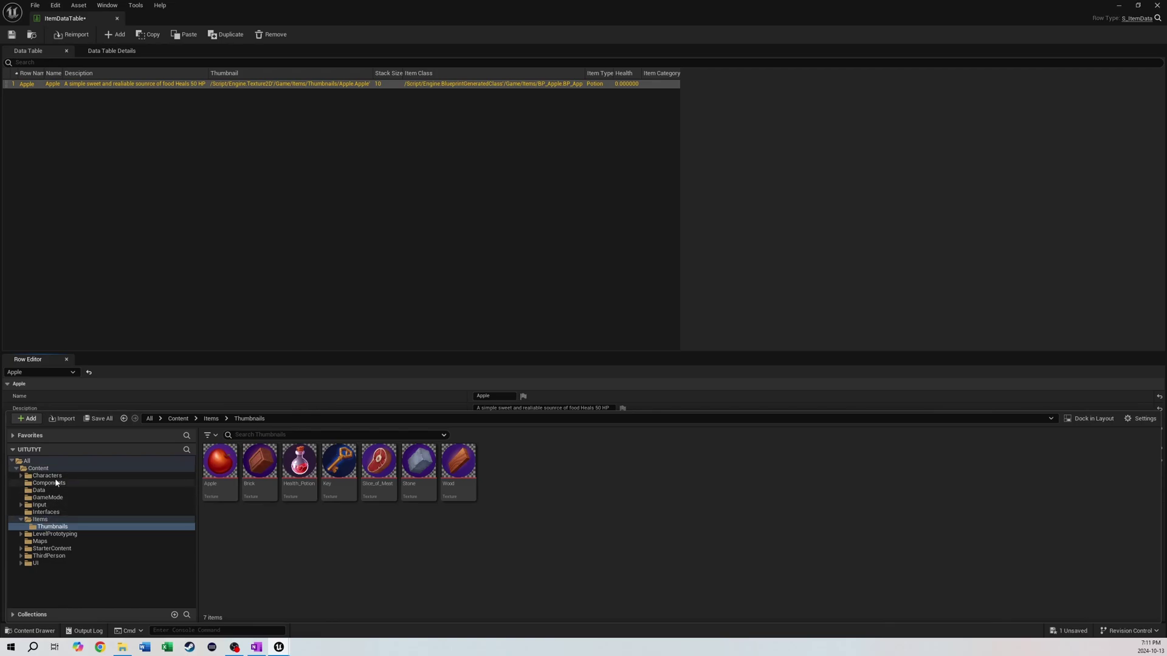
{"action": "left_click", "coordinate": [40, 490]}
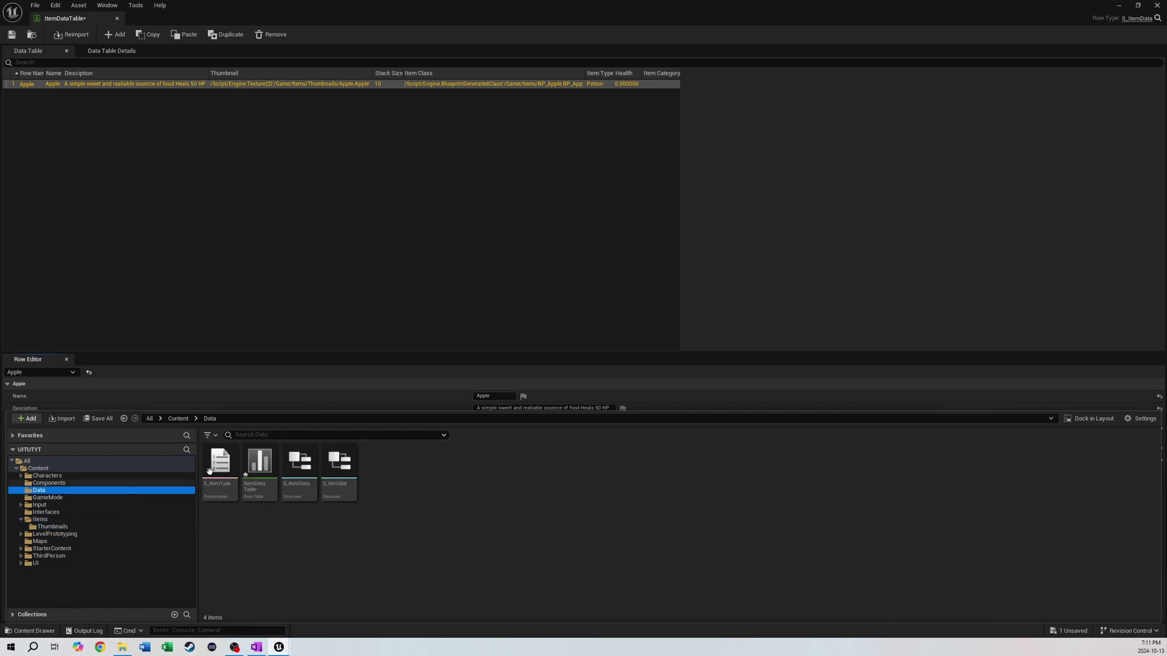
{"action": "double_click", "coordinate": [243, 480]}
{"action": "left_click", "coordinate": [74, 35]}
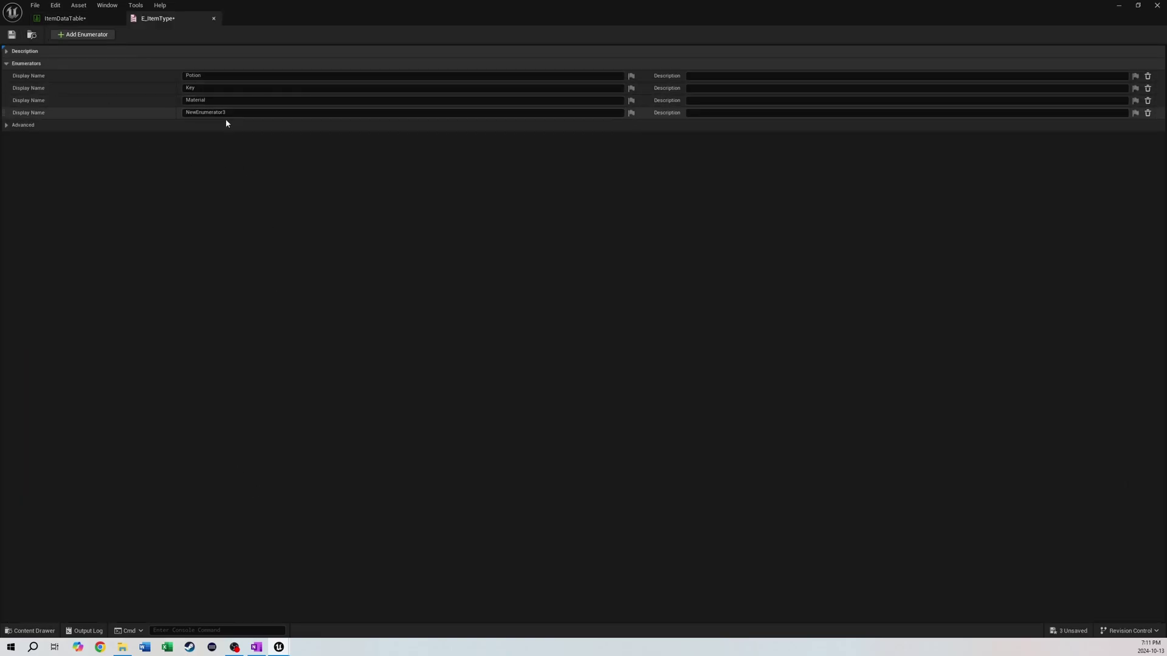
{"action": "left_click", "coordinate": [224, 113]}
{"action": "type", "text": "F"}
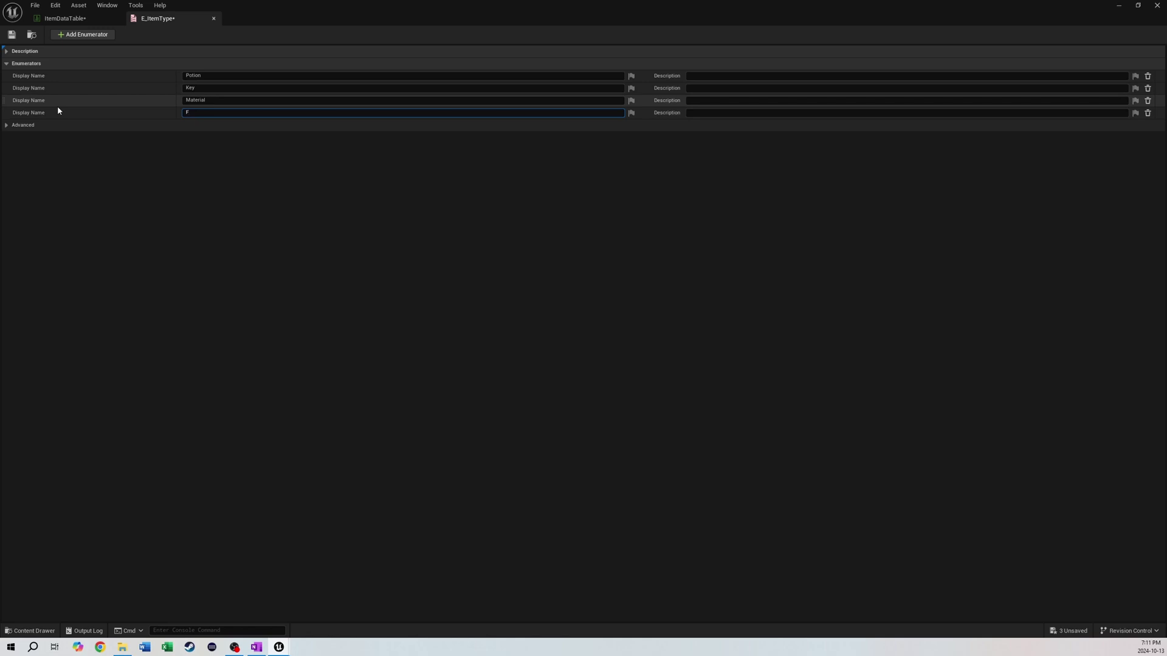
{"action": "type", "text": "ood"}
{"action": "key", "text": "Return"}
{"action": "left_click", "coordinate": [12, 35]}
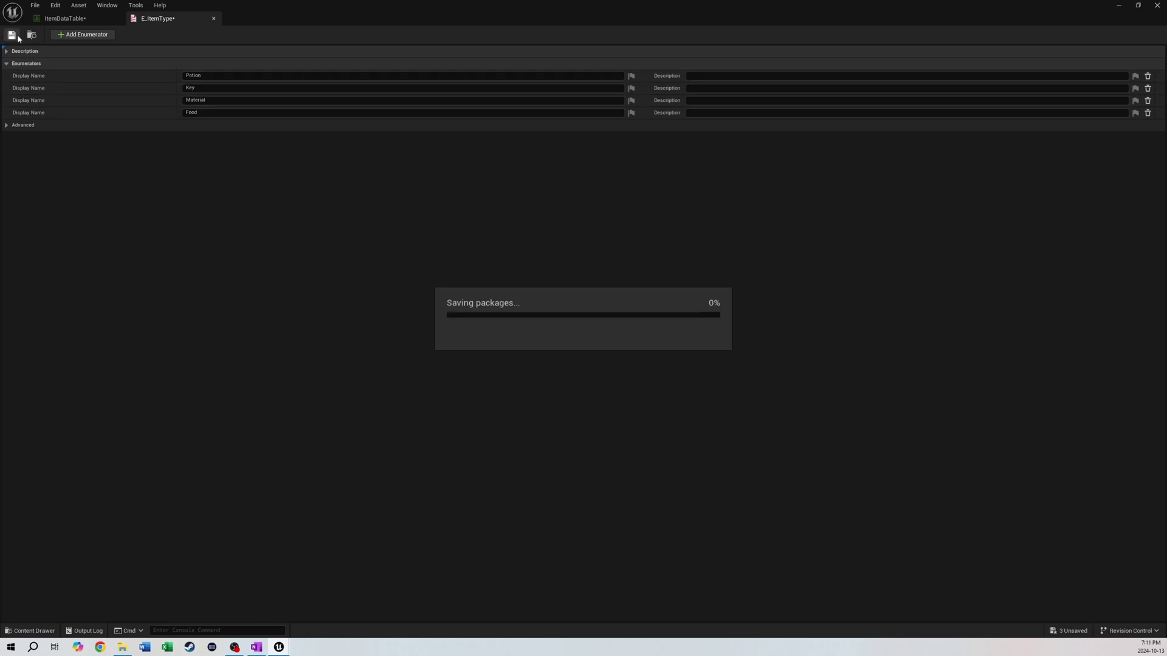
{"action": "left_click", "coordinate": [216, 19]}
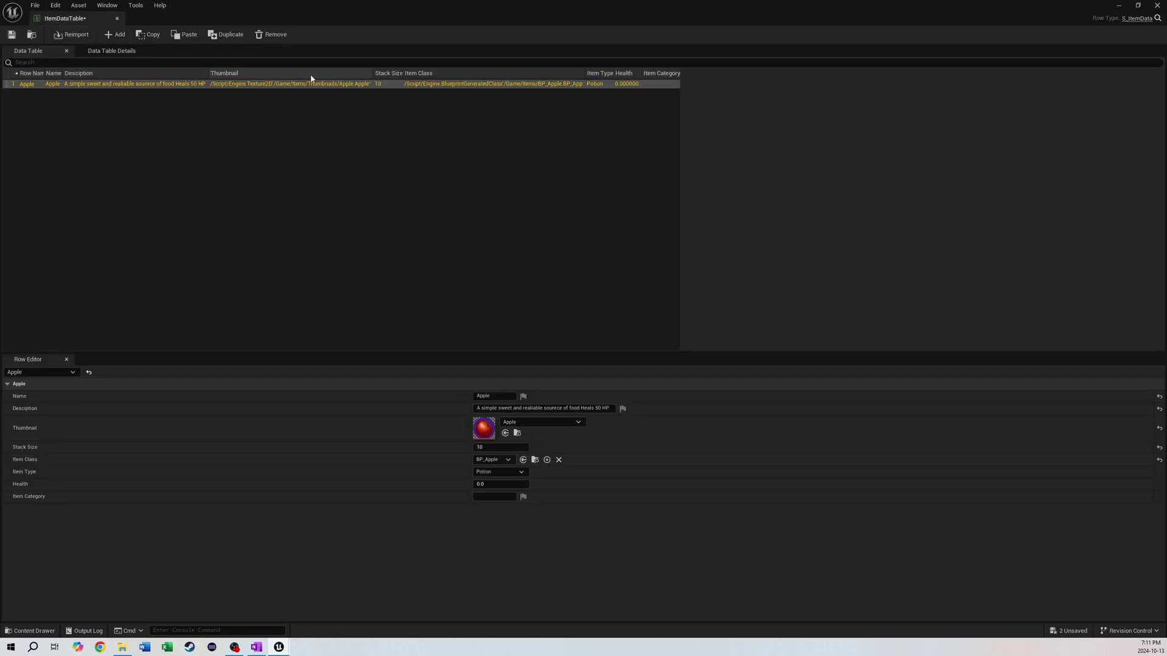
- Give the Apple row Item Type Food, Health 50.0 and Item Category Food in the Row Editor
{"action": "left_click", "coordinate": [496, 474]}
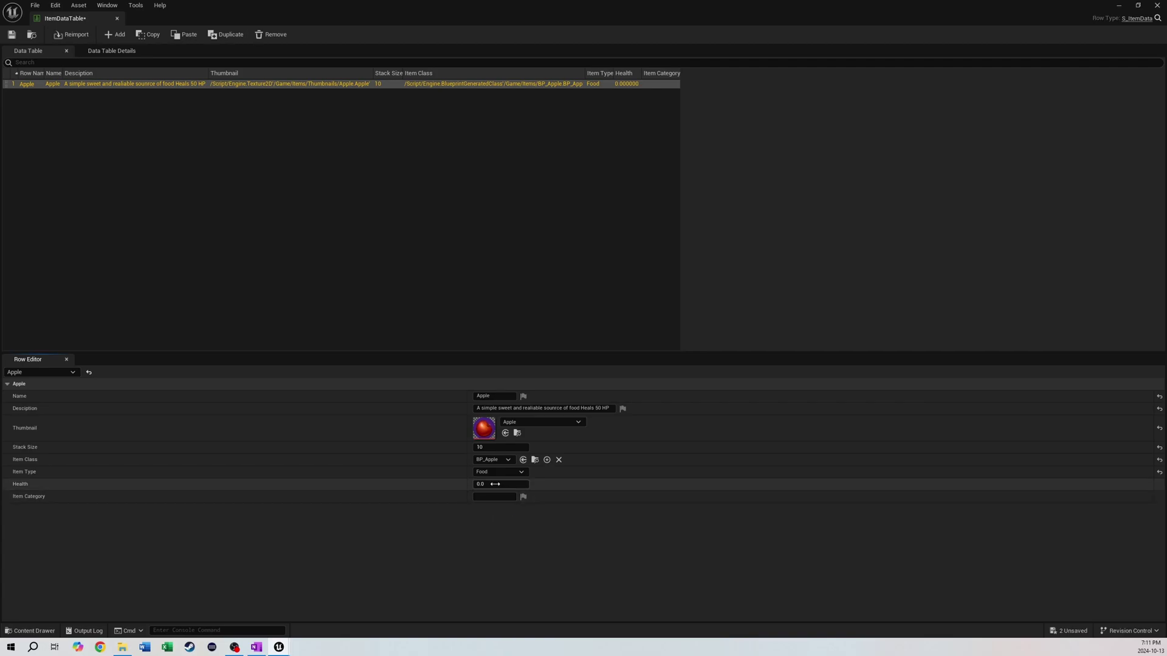
{"action": "left_click", "coordinate": [480, 483]}
{"action": "type", "text": "50"}
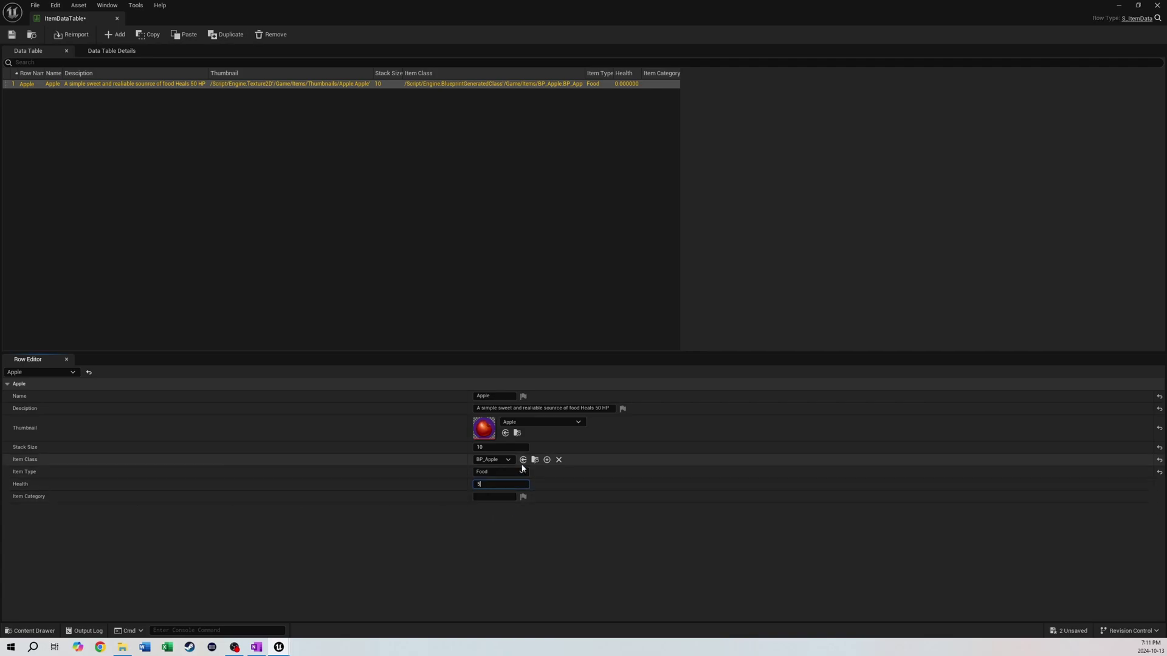
{"action": "key", "text": "Return"}
{"action": "key", "text": "Tab"}
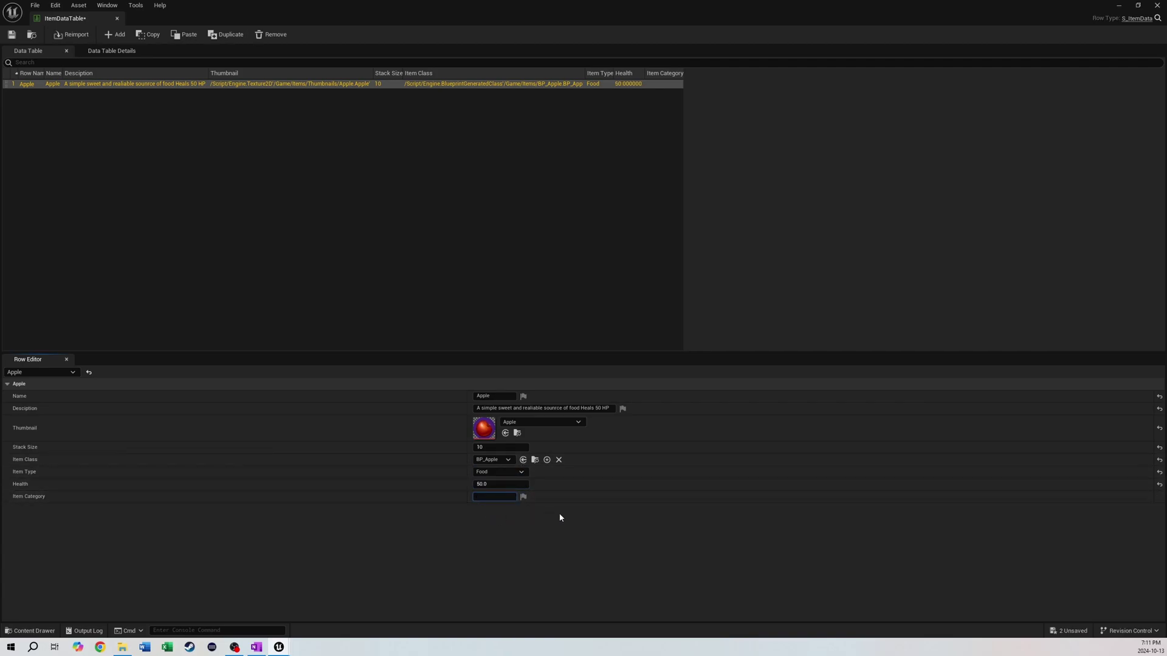
{"action": "type", "text": "Food"}
{"action": "key", "text": "Return"}
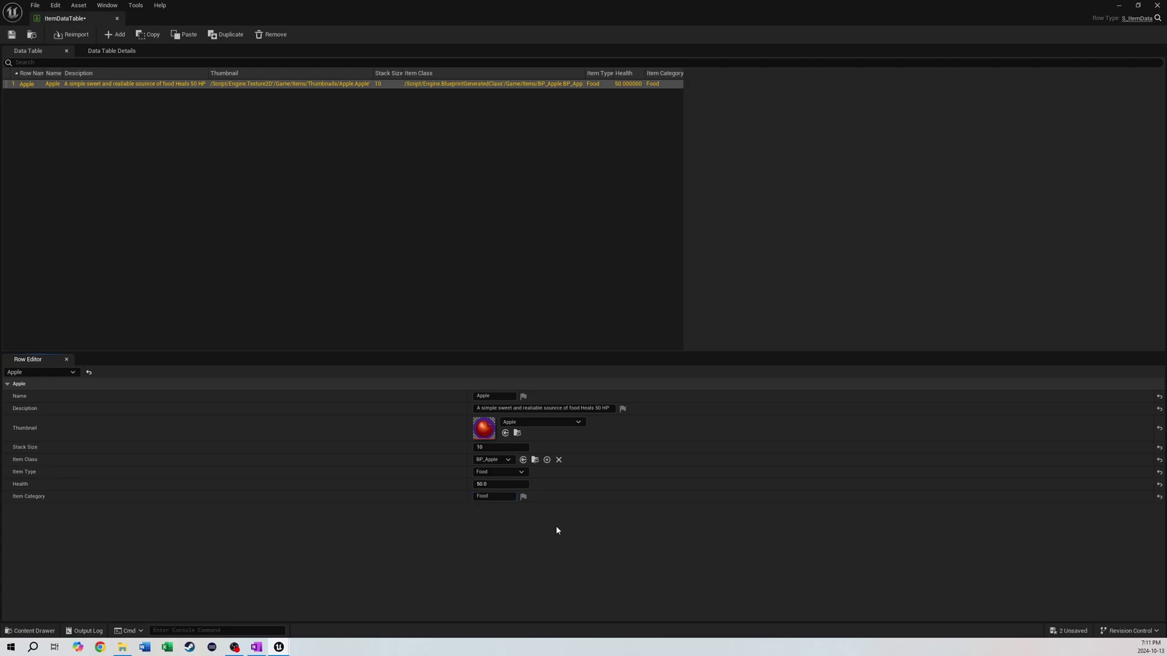